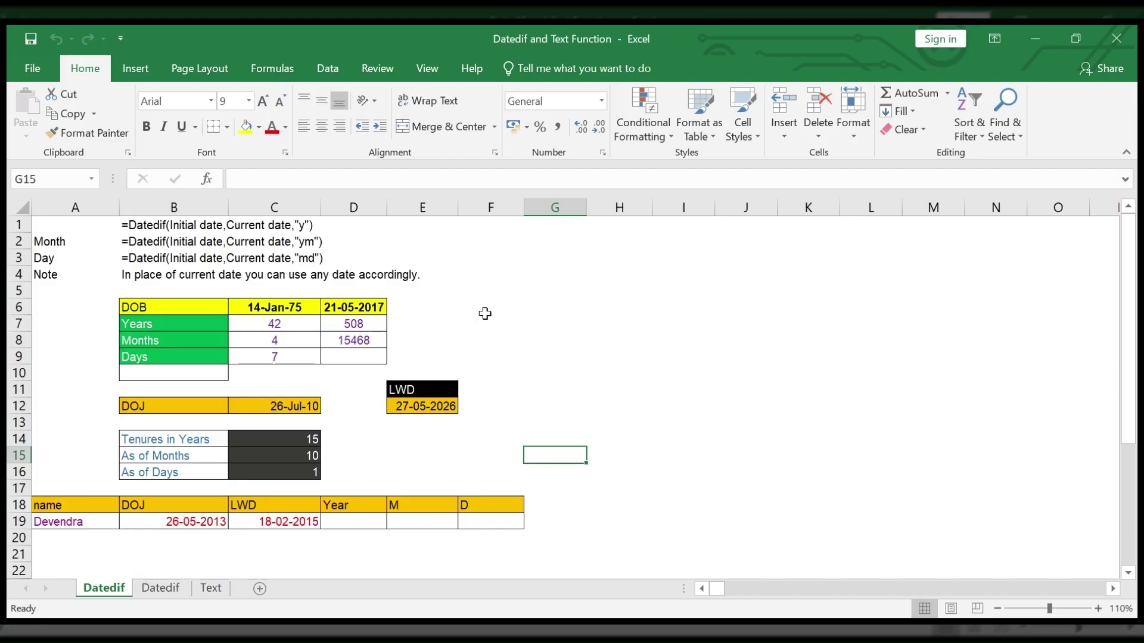
# Clear the existing year, month and day results in C7:D9 beneath the two dates.
pyautogui.moveTo(288, 321); pyautogui.dragTo(361, 357)
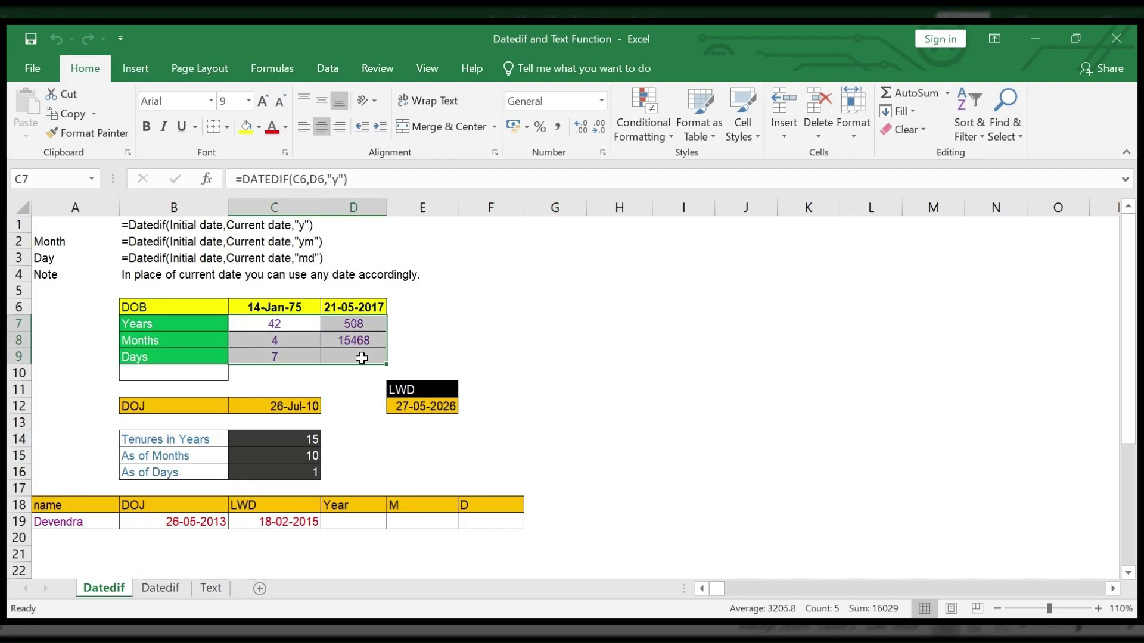
pyautogui.press('Delete')
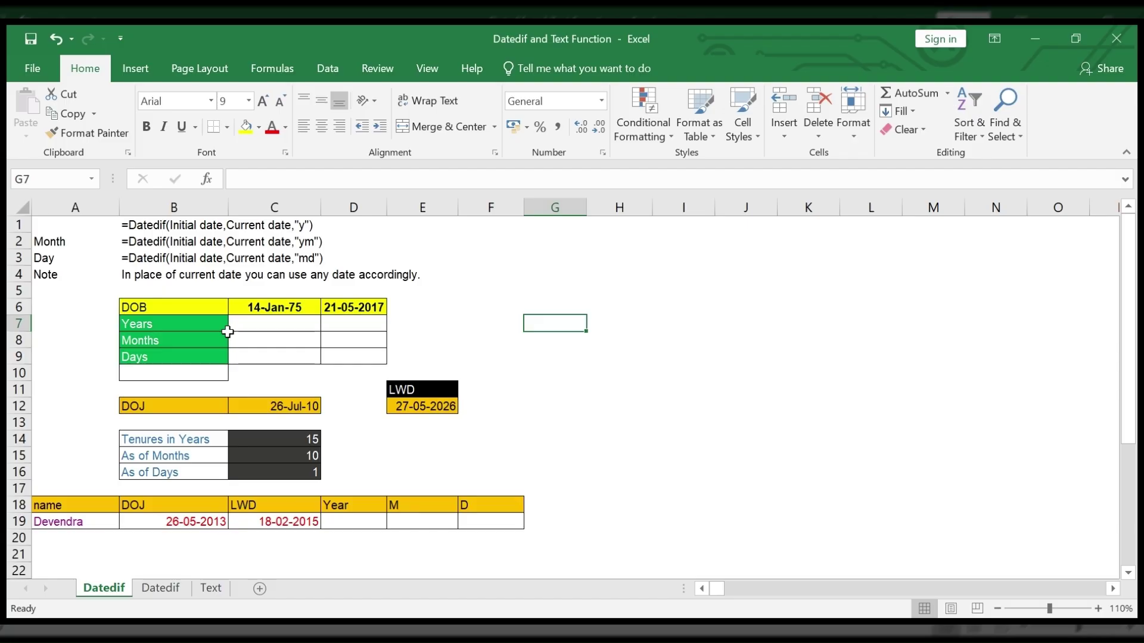
pyautogui.click(237, 310)
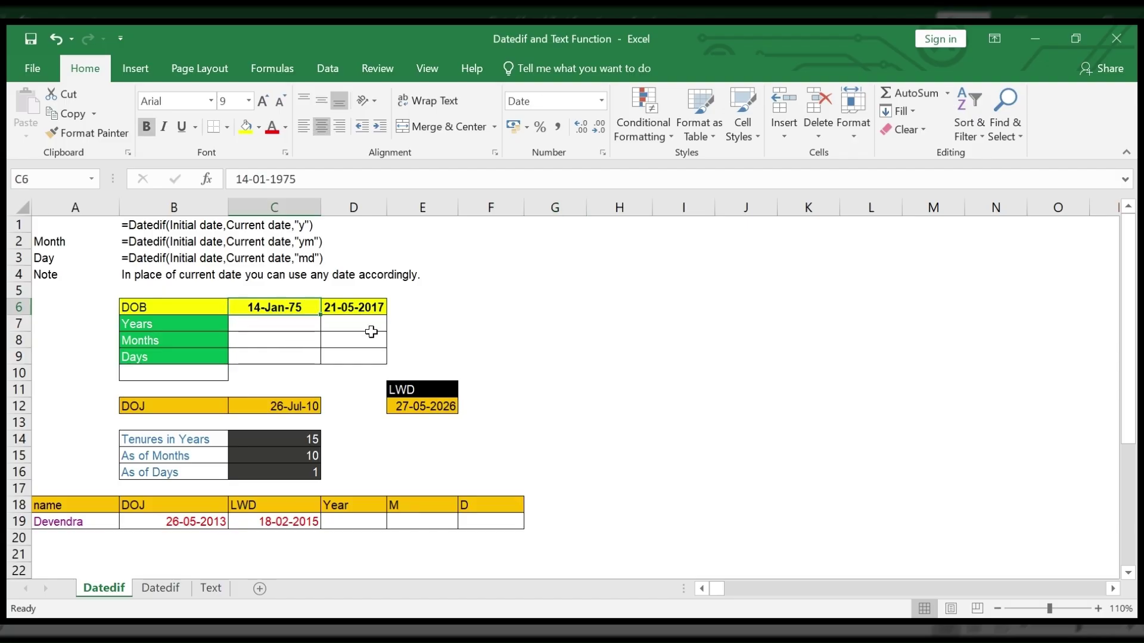
pyautogui.press('Right')
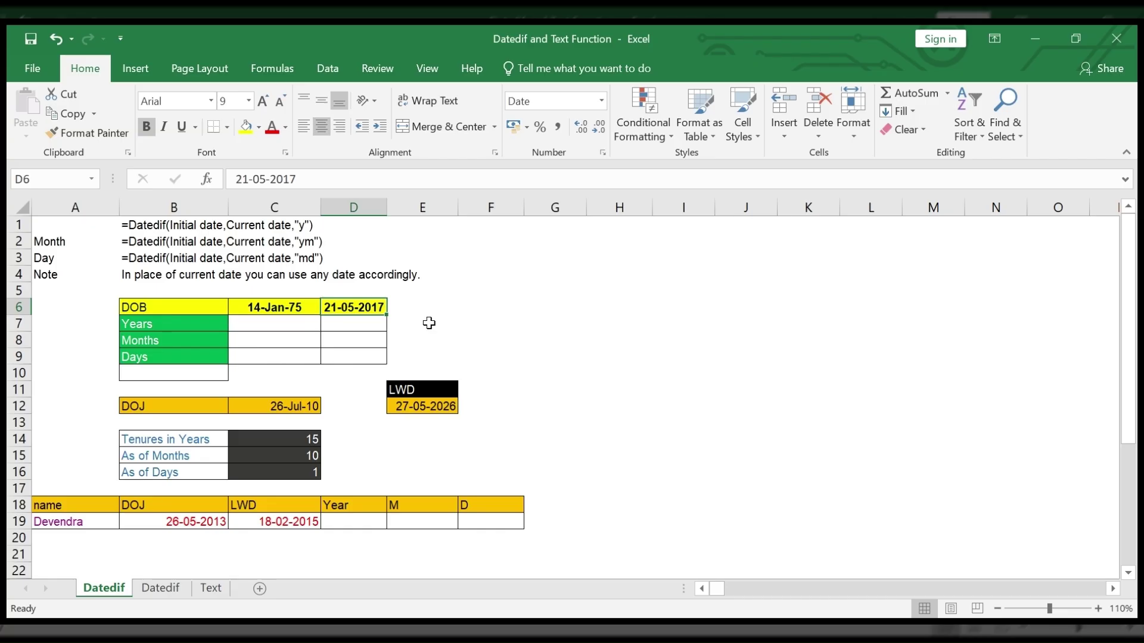
# Enter =DATEDIF(C6,D6,"Y") in C7 to calculate the completed years between the two dates.
pyautogui.click(278, 327)
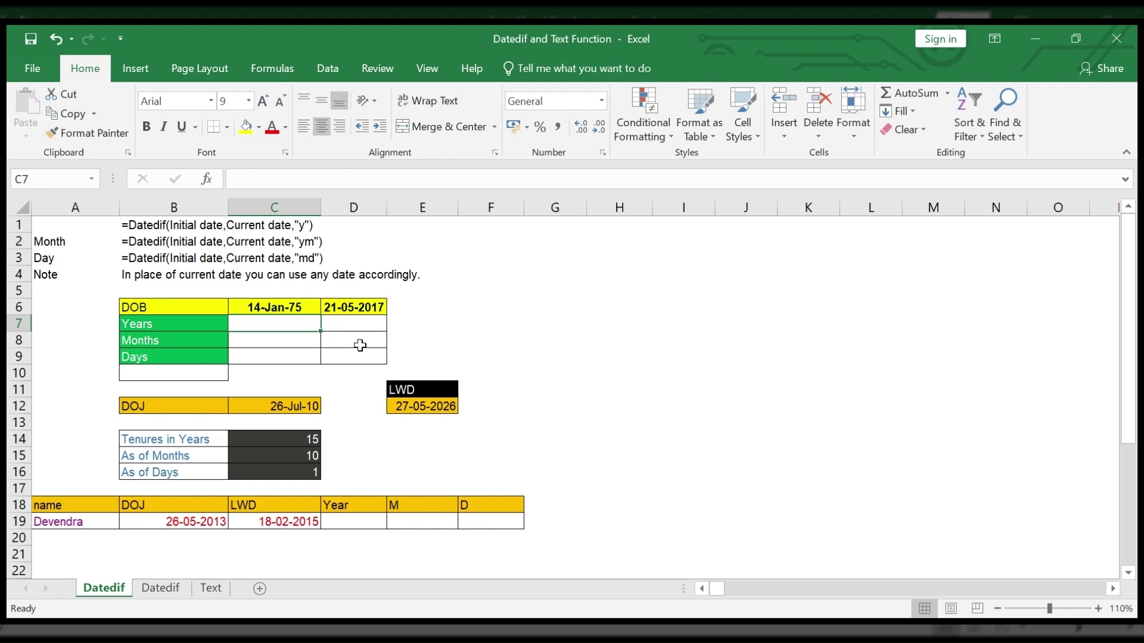
pyautogui.write('=dated')
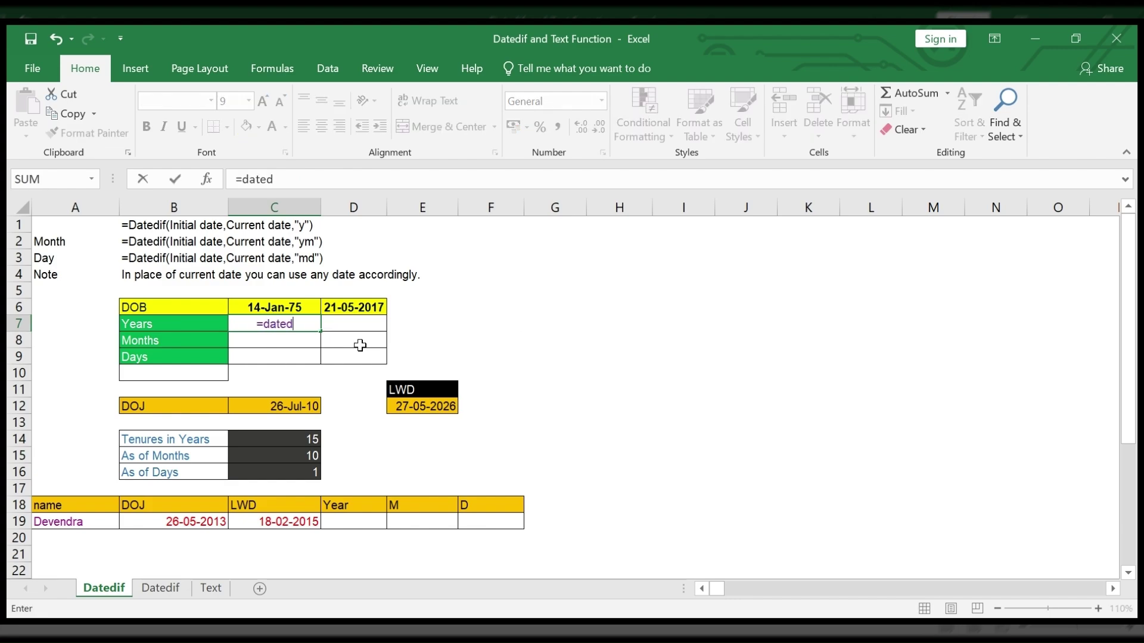
pyautogui.write('if(')
pyautogui.click(276, 308)
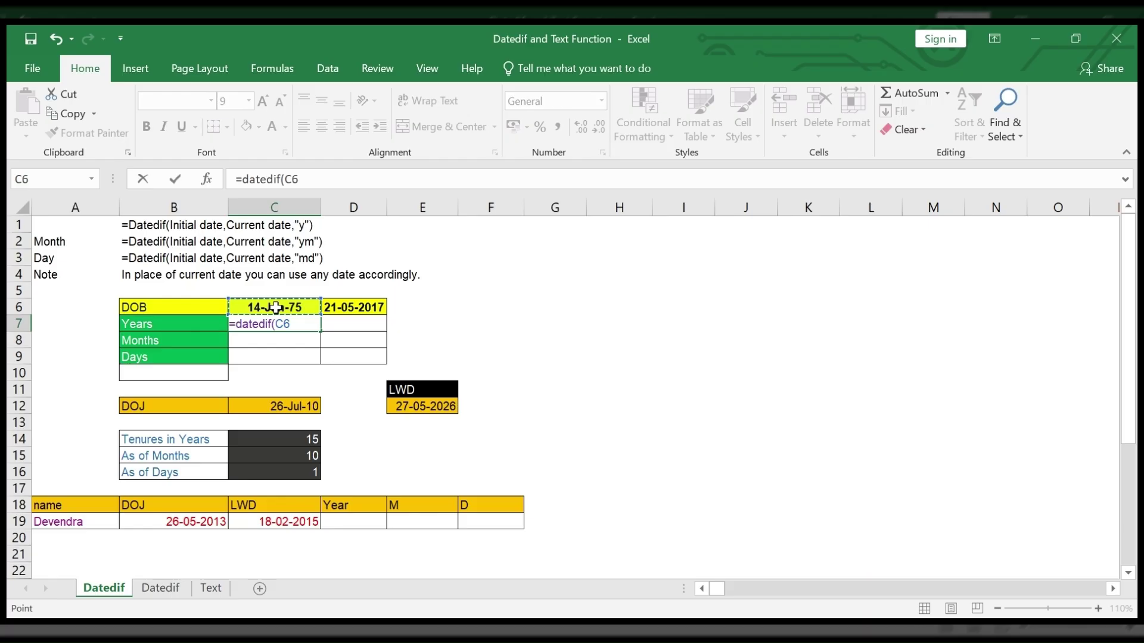
pyautogui.write(',')
pyautogui.click(379, 307)
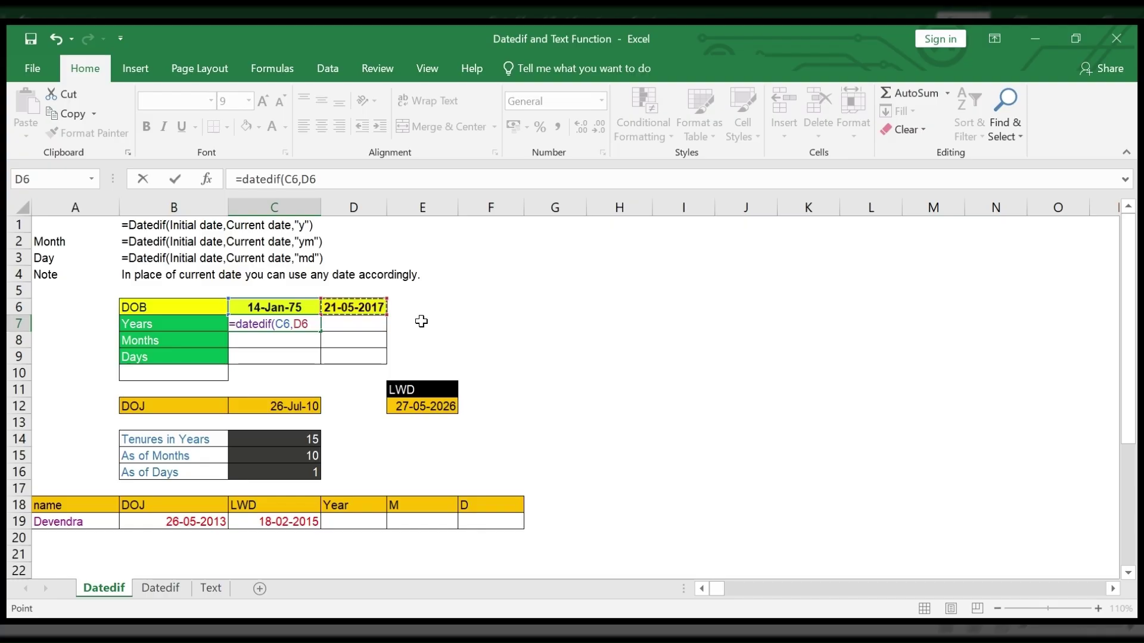
pyautogui.write(',"Y"')
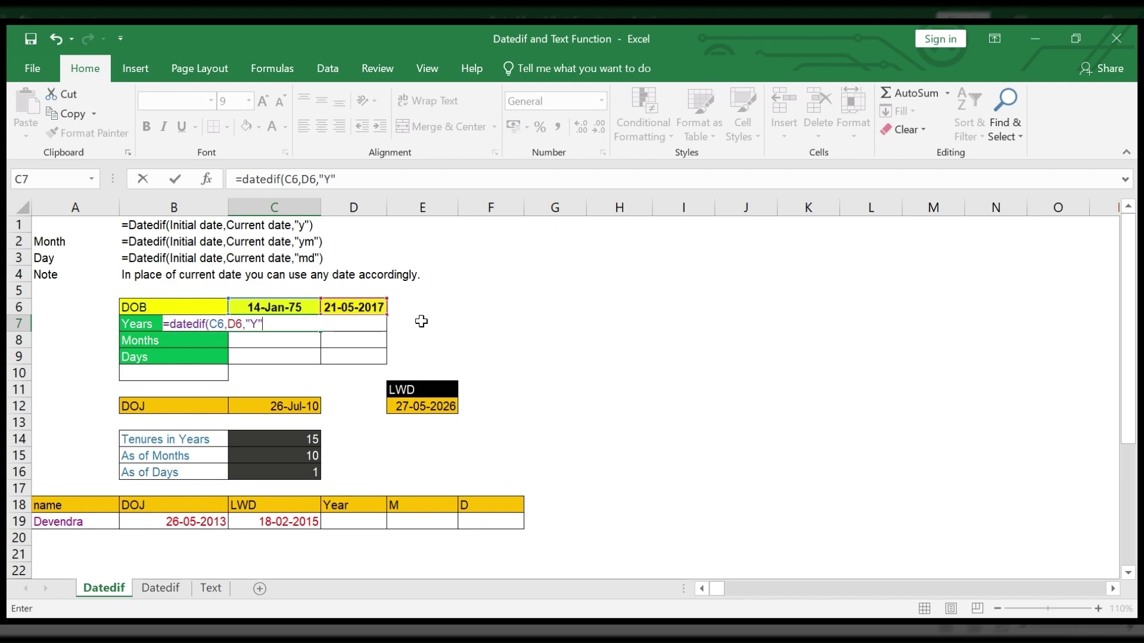
pyautogui.write(')')
pyautogui.press('Return')
pyautogui.press('Up')
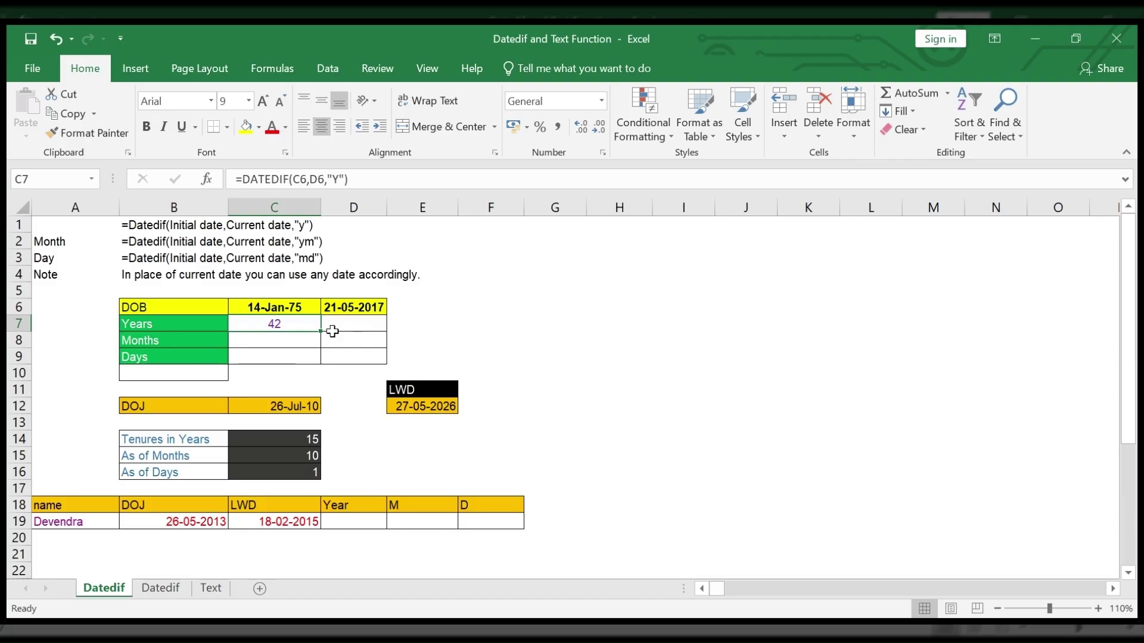
# Enter =DATEDIF(C6,D6,"ym") in C8 to calculate the remaining months beyond the full years.
pyautogui.click(290, 339)
pyautogui.write('=da')
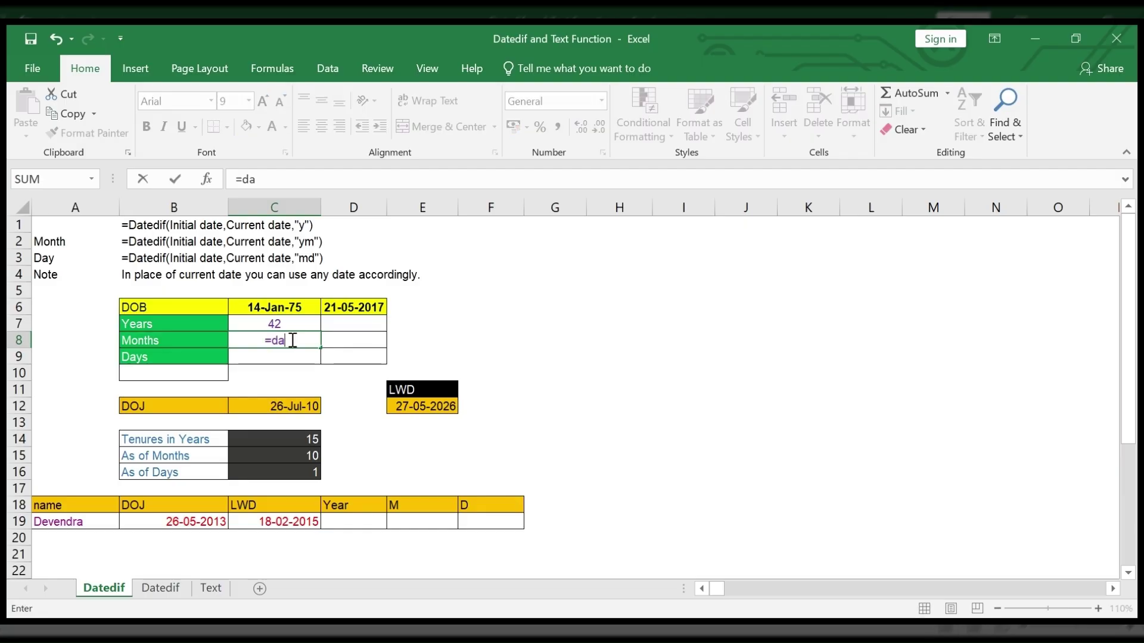
pyautogui.write('tedif(')
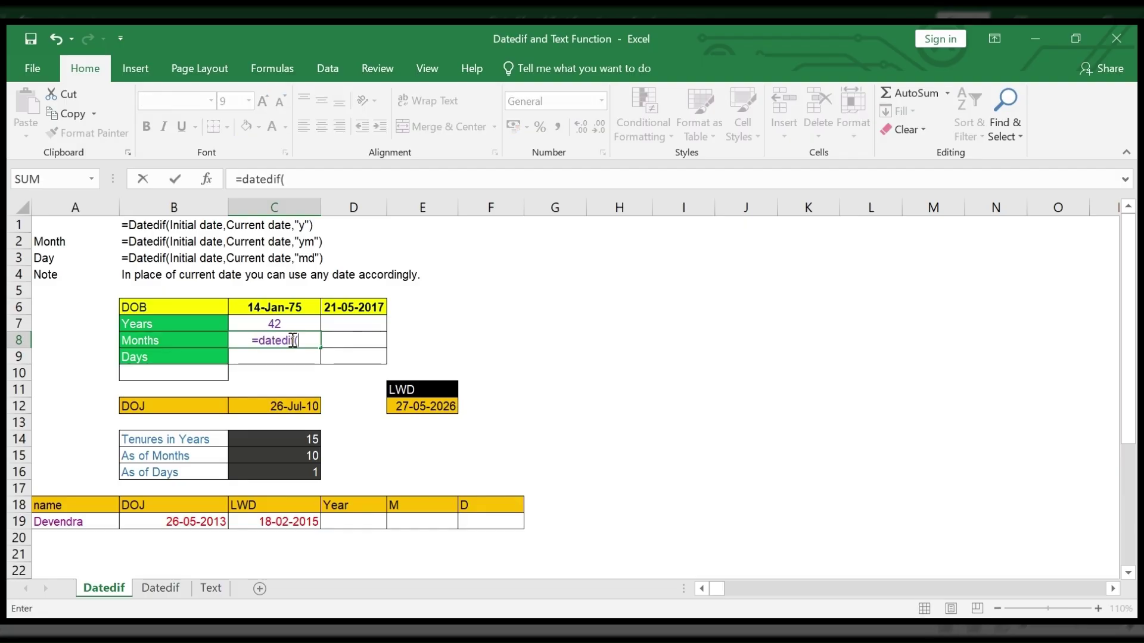
pyautogui.click(299, 306)
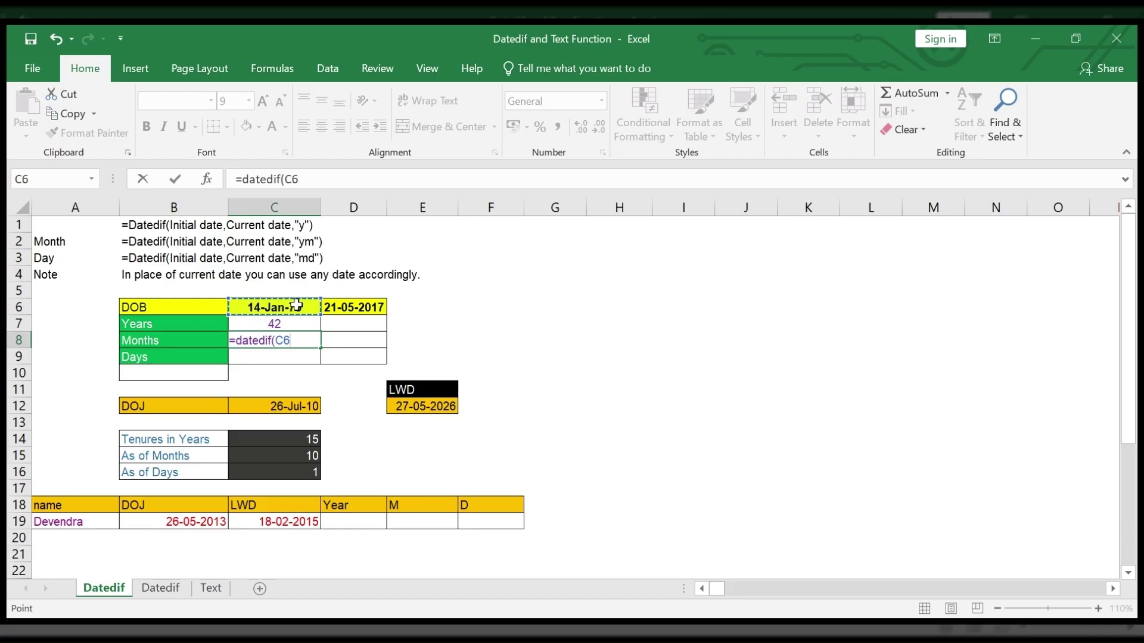
pyautogui.write(',')
pyautogui.click(358, 306)
pyautogui.write(',')
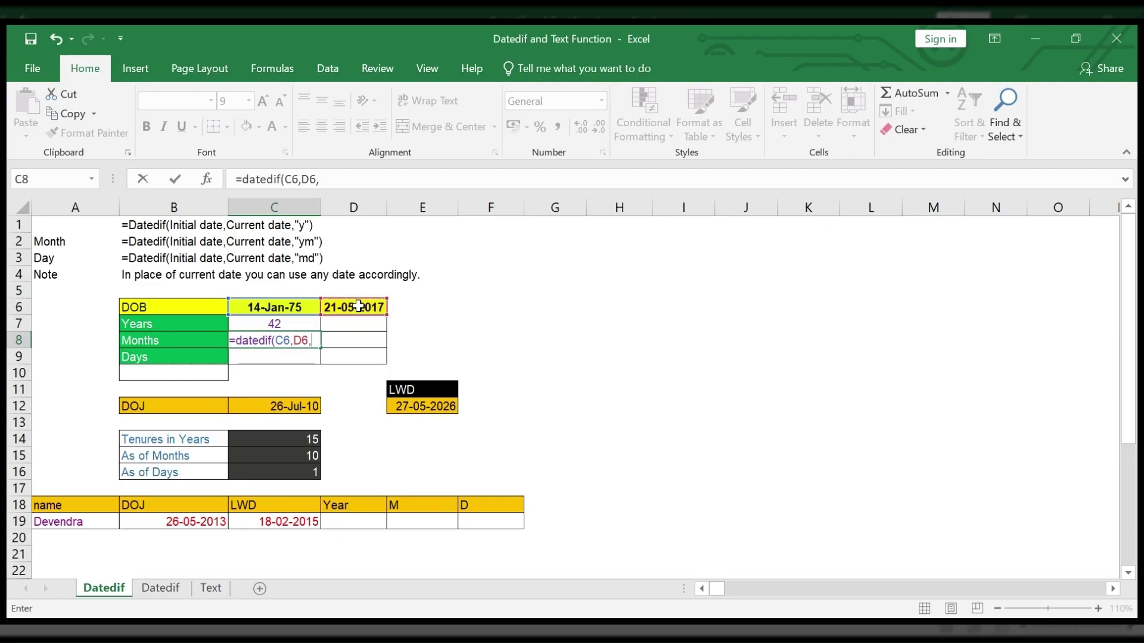
pyautogui.write('"')
pyautogui.write('ym')
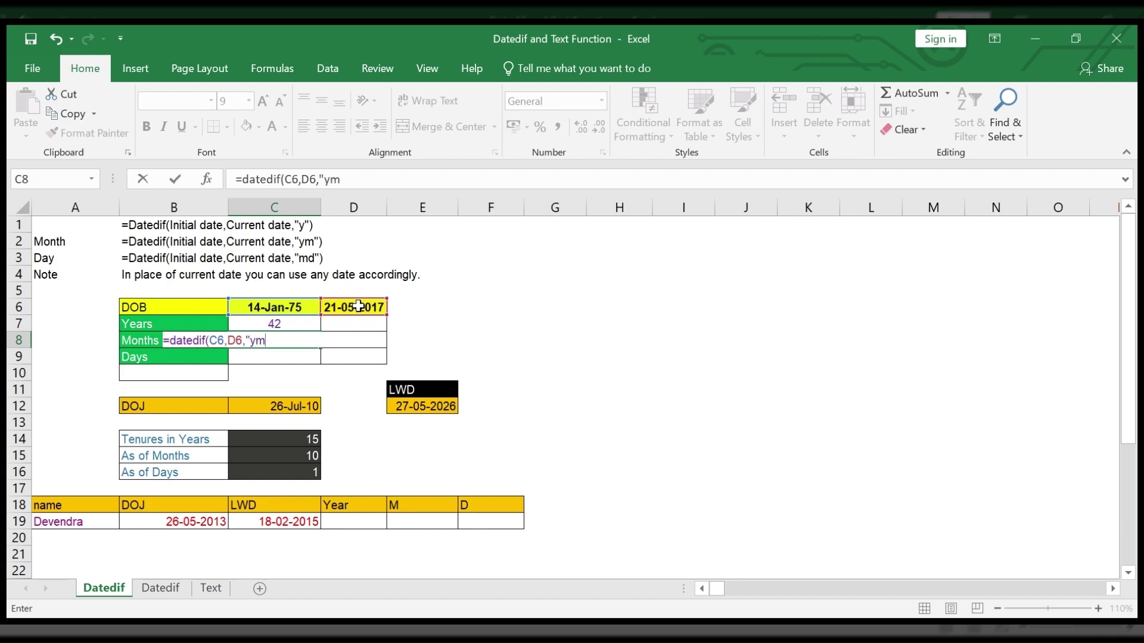
pyautogui.write('"')
pyautogui.write(')')
pyautogui.press('Return')
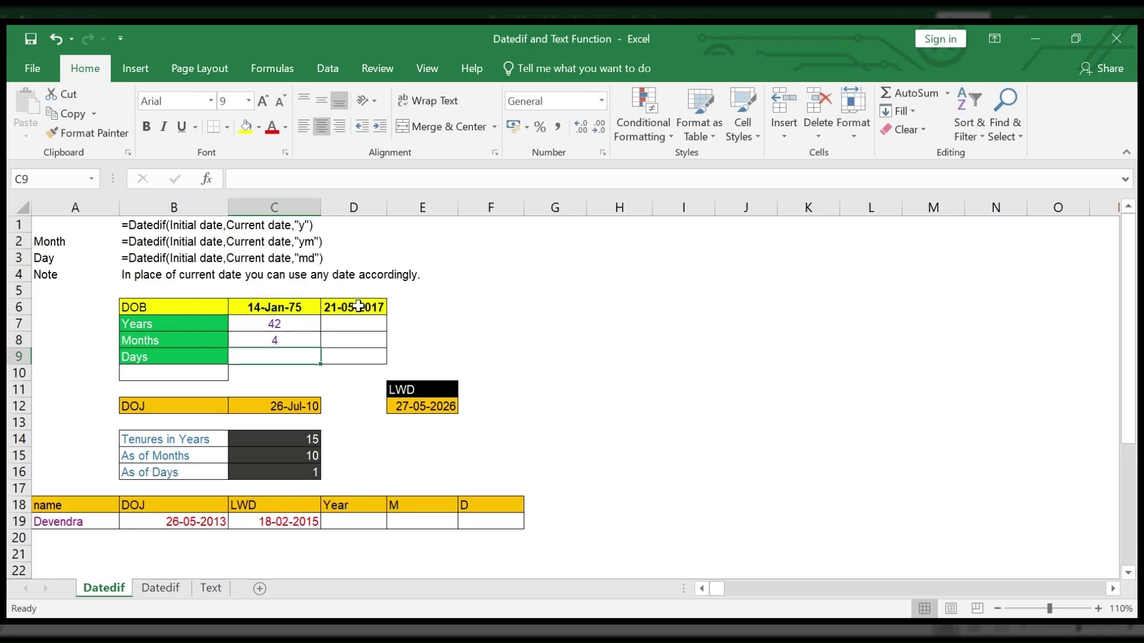
pyautogui.click(298, 330)
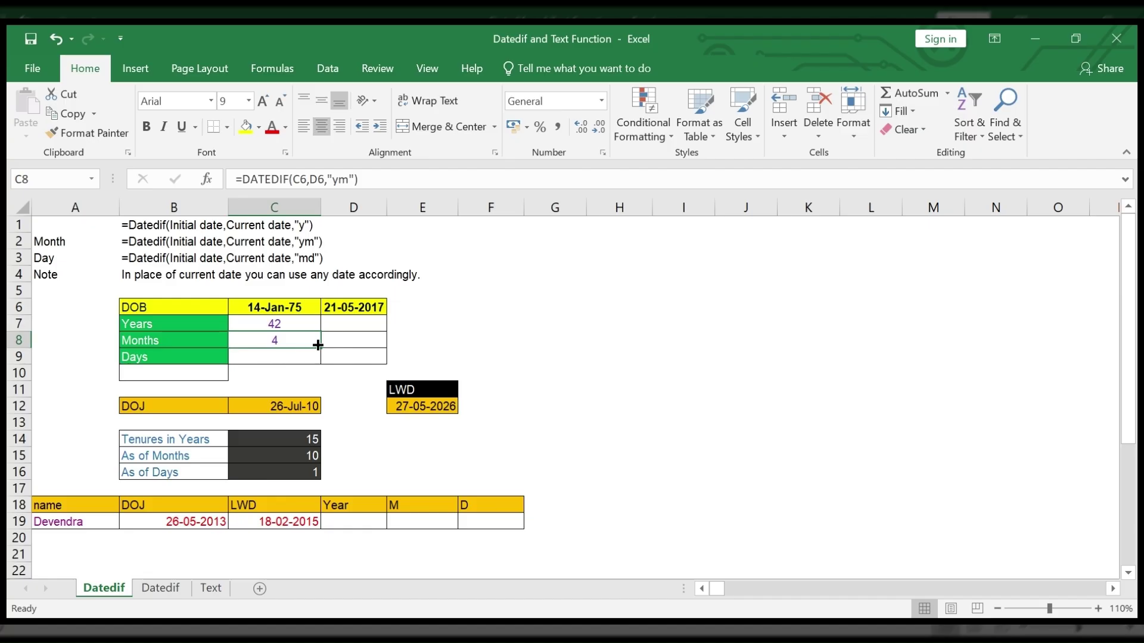
# Enter =DATEDIF(C6,D6,"md") in C9 to calculate the remaining days beyond the full months.
pyautogui.click(302, 358)
pyautogui.write('=')
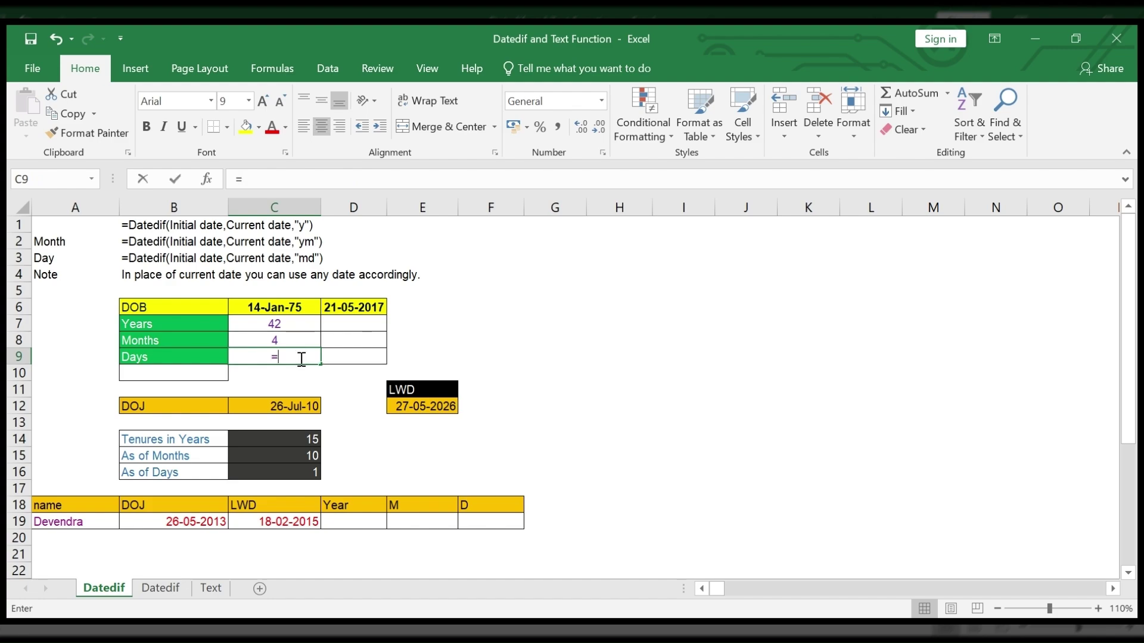
pyautogui.write('datedf')
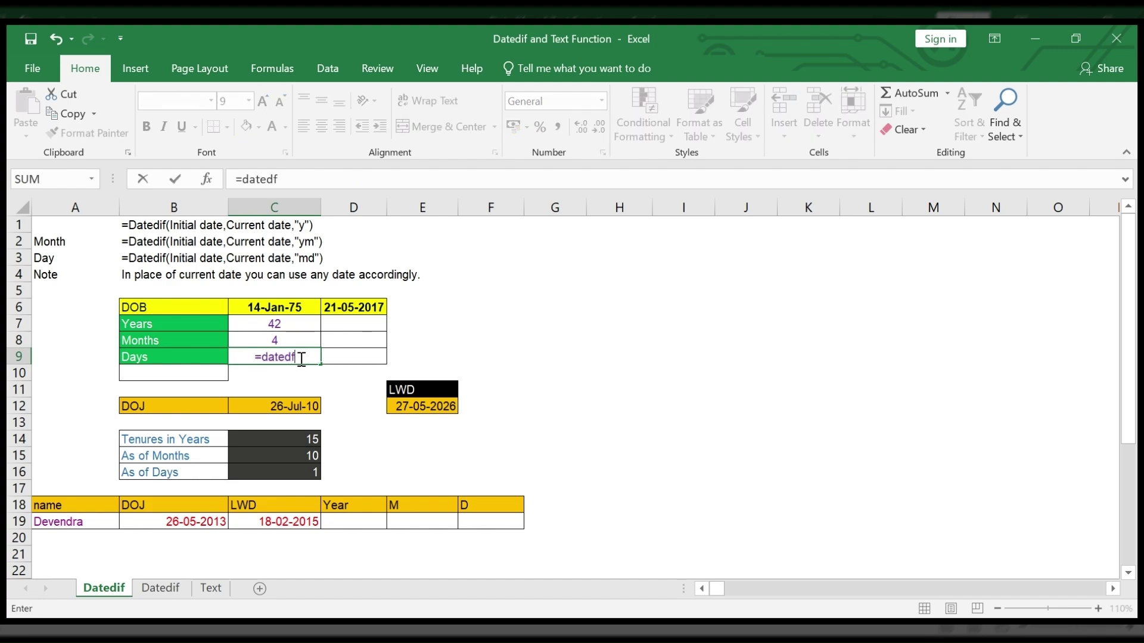
pyautogui.press('BackSpace')
pyautogui.write('if(')
pyautogui.click(284, 305)
pyautogui.write(',')
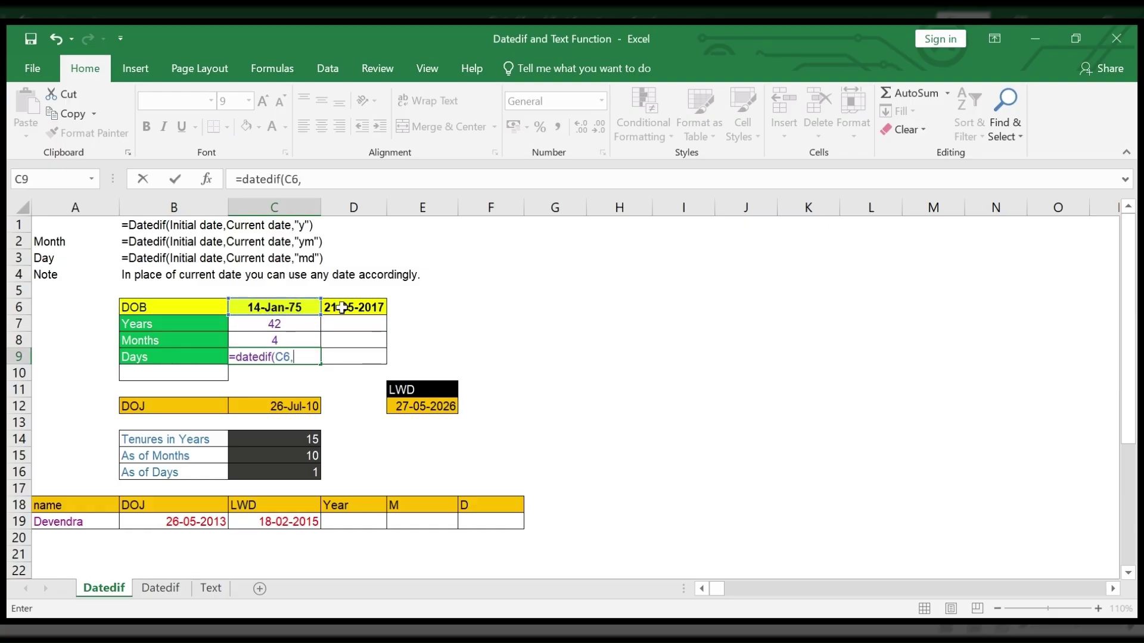
pyautogui.click(343, 308)
pyautogui.write(',')
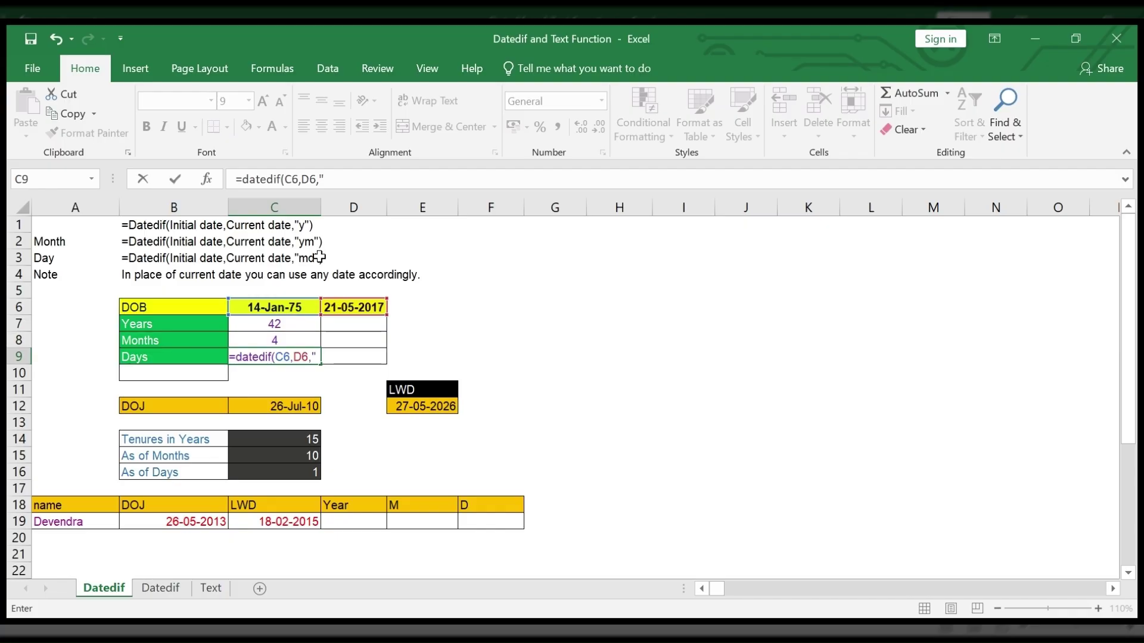
pyautogui.write('"md"')
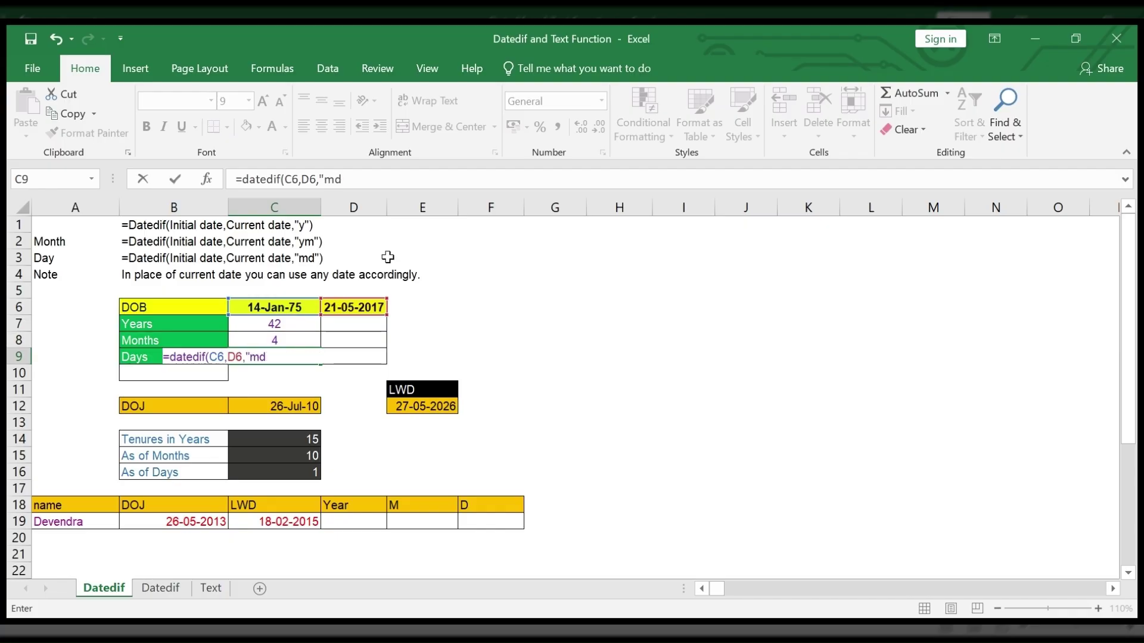
pyautogui.write(')')
pyautogui.press('Return')
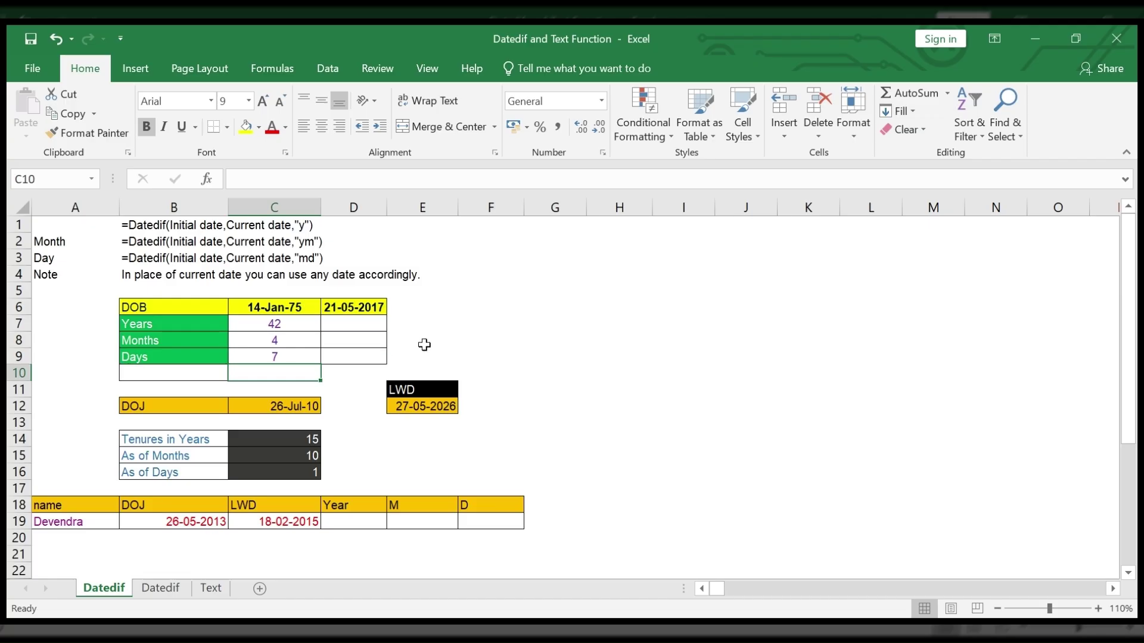
# Review the DATEDIF formulas for years, months and days in C7:C9.
pyautogui.click(298, 326)
pyautogui.click(291, 342)
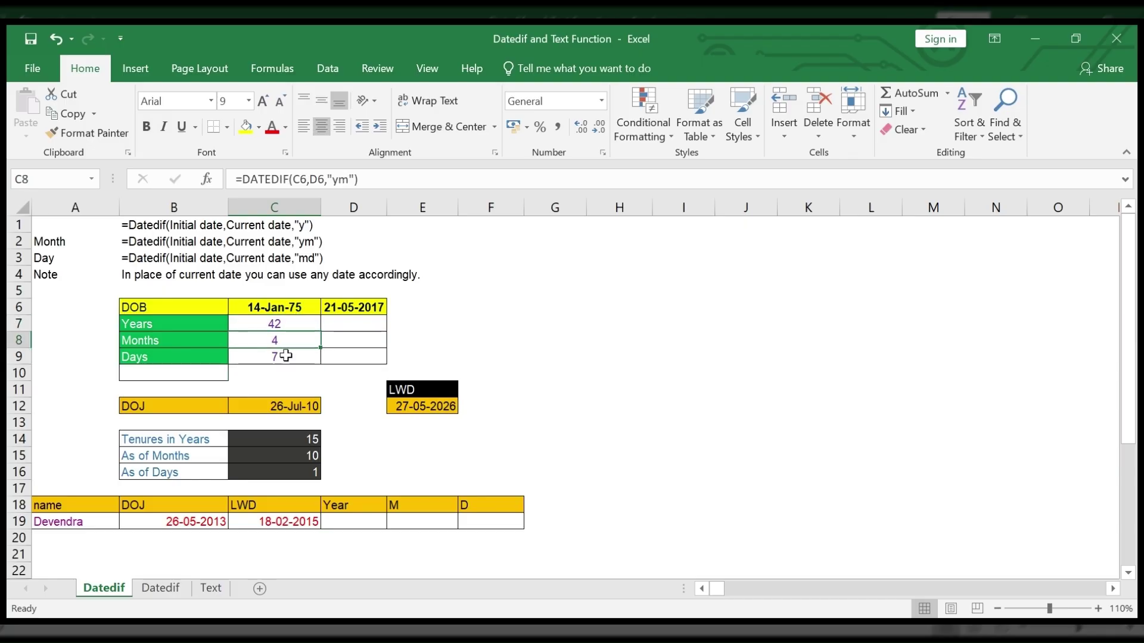
pyautogui.click(286, 356)
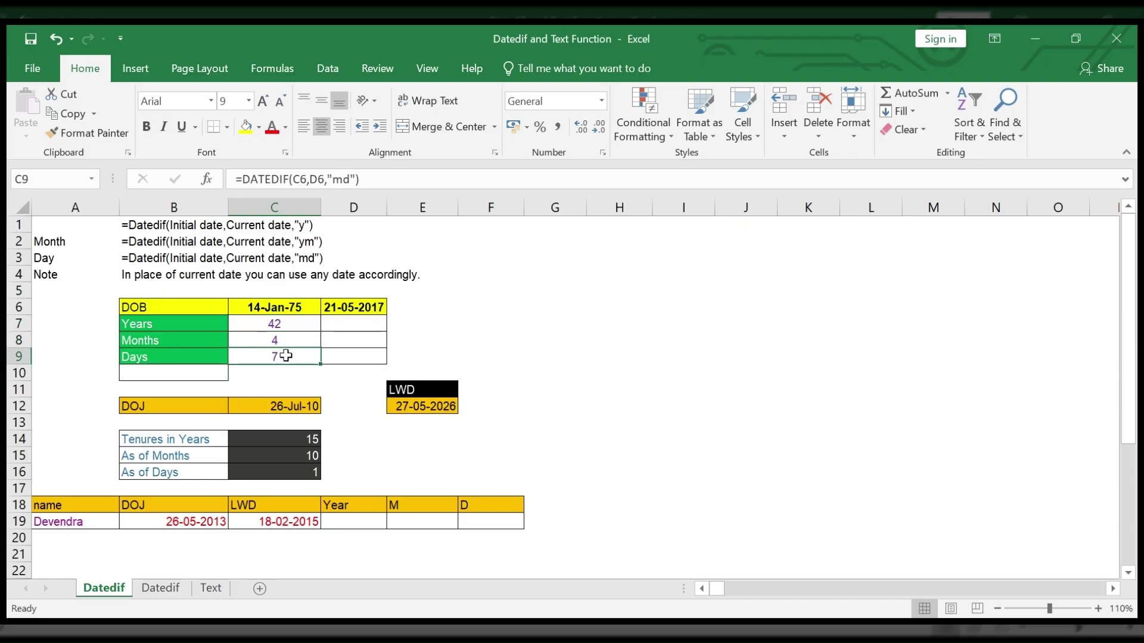
pyautogui.click(286, 325)
pyautogui.press('Down')
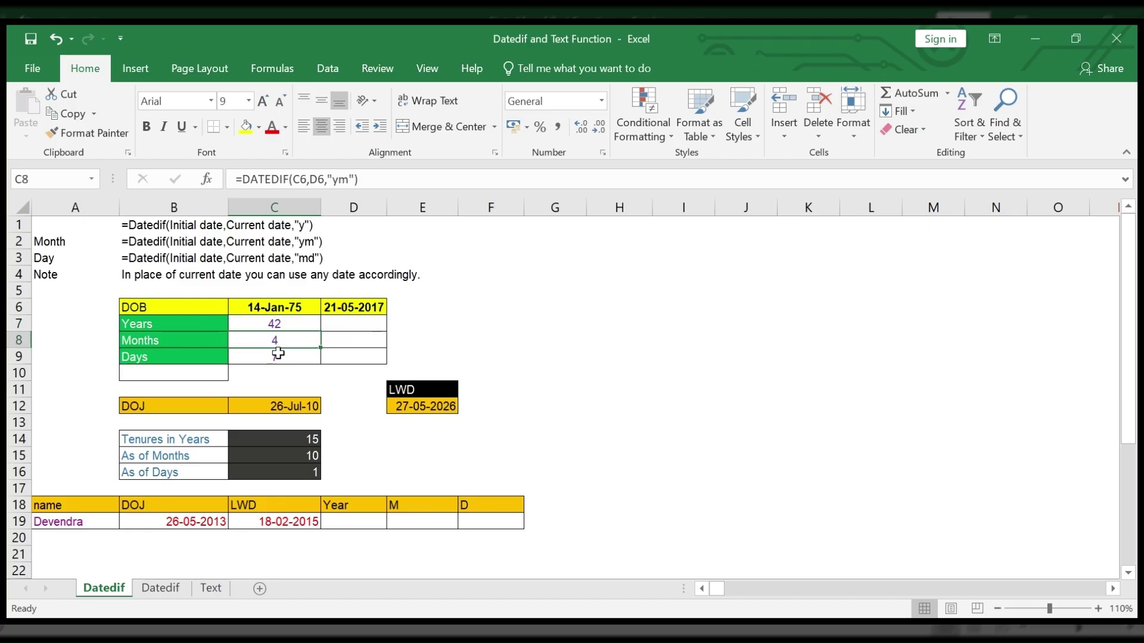
pyautogui.click(278, 354)
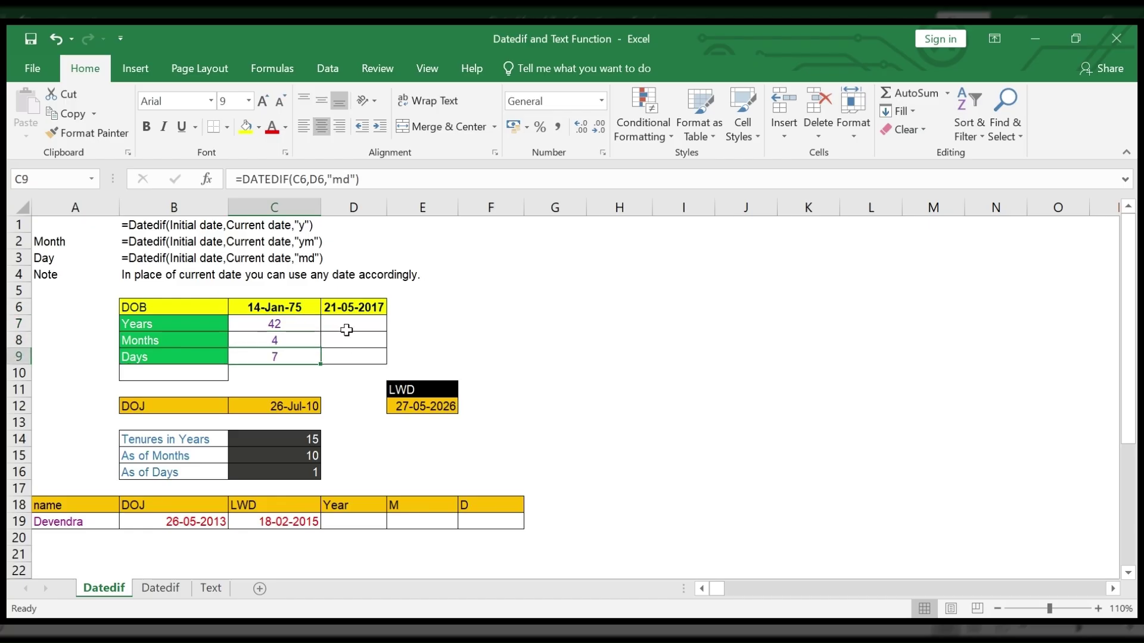
pyautogui.click(295, 325)
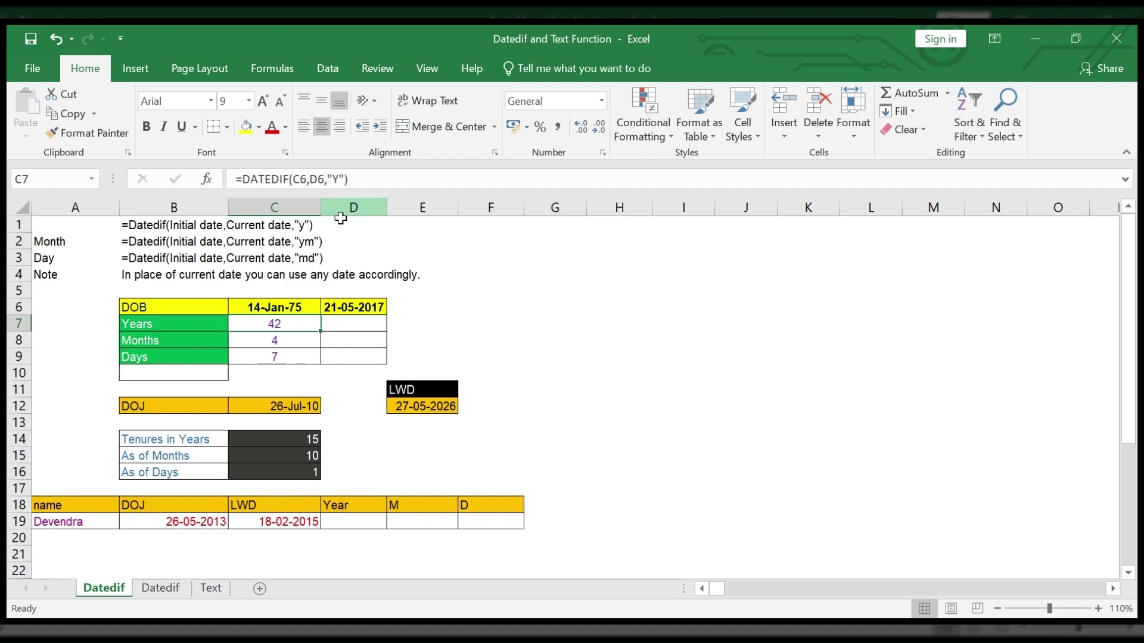
pyautogui.click(356, 324)
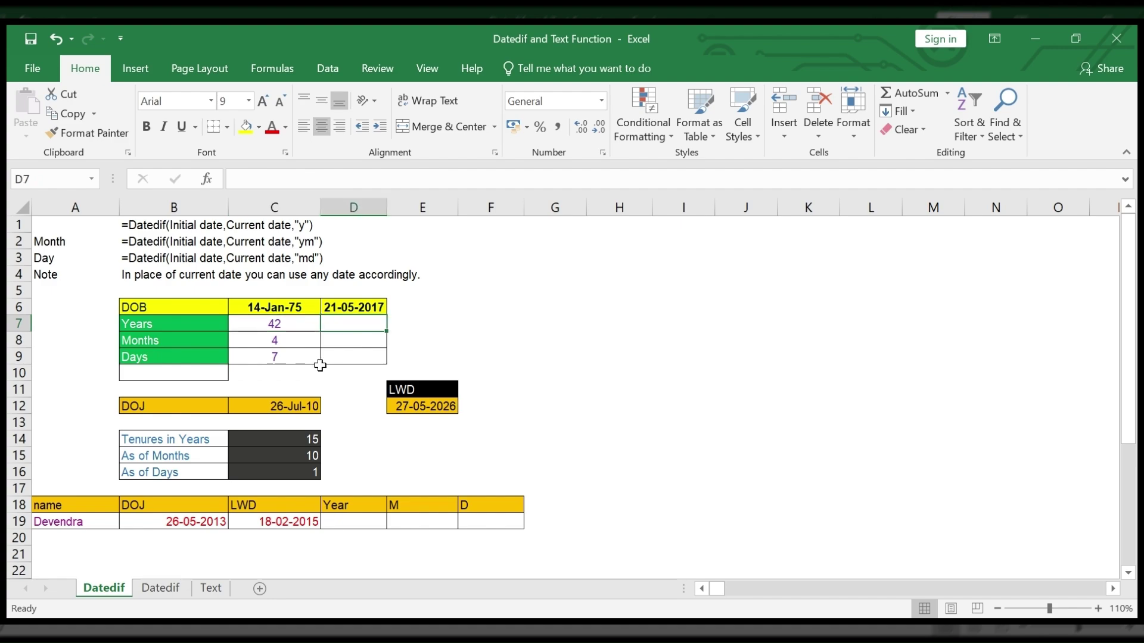
# Copy the DATEDIF formula from C8 into D7 and change its unit to "m" to calculate the total months.
pyautogui.click(304, 341)
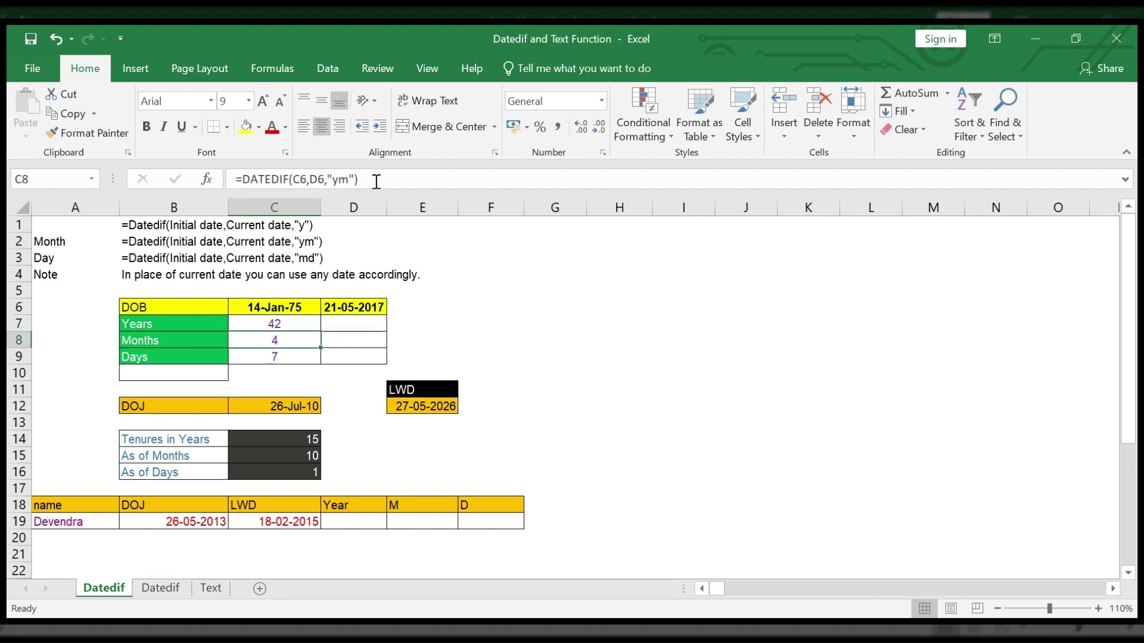
pyautogui.moveTo(377, 182); pyautogui.dragTo(212, 186)
pyautogui.hotkey('ctrl', 'c')
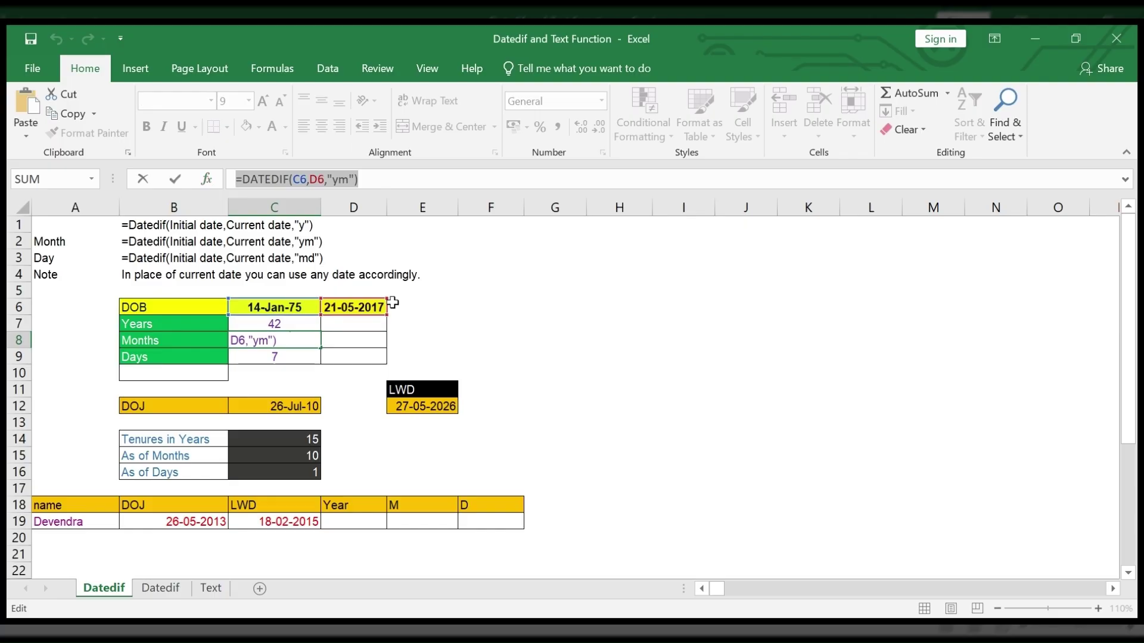
pyautogui.press('Escape')
pyautogui.click(361, 326)
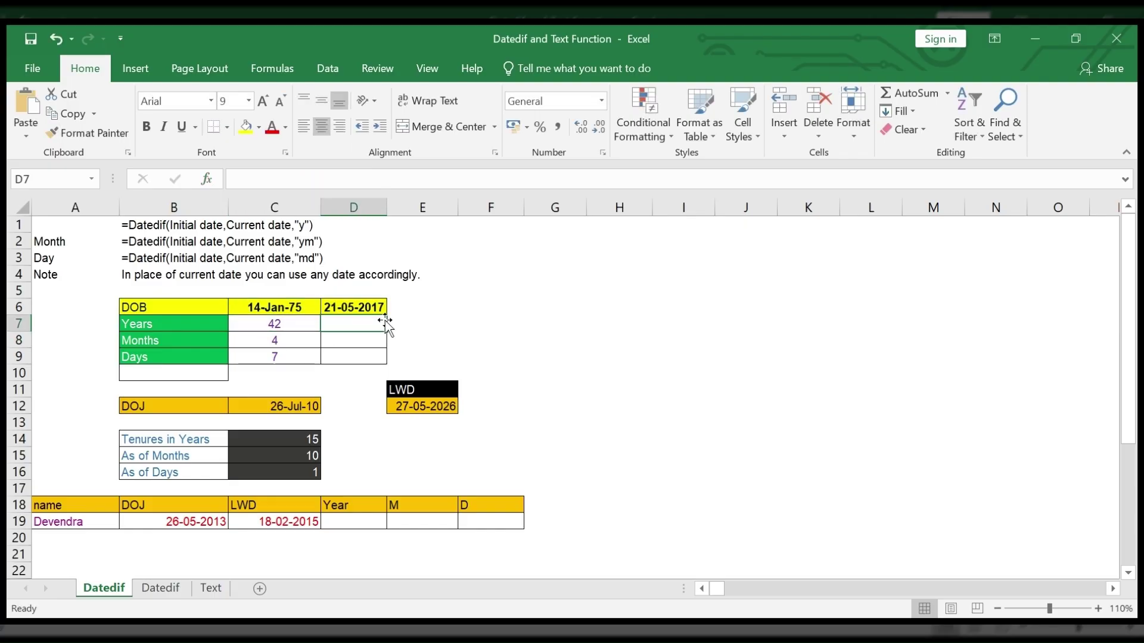
pyautogui.hotkey('ctrl', 'v')
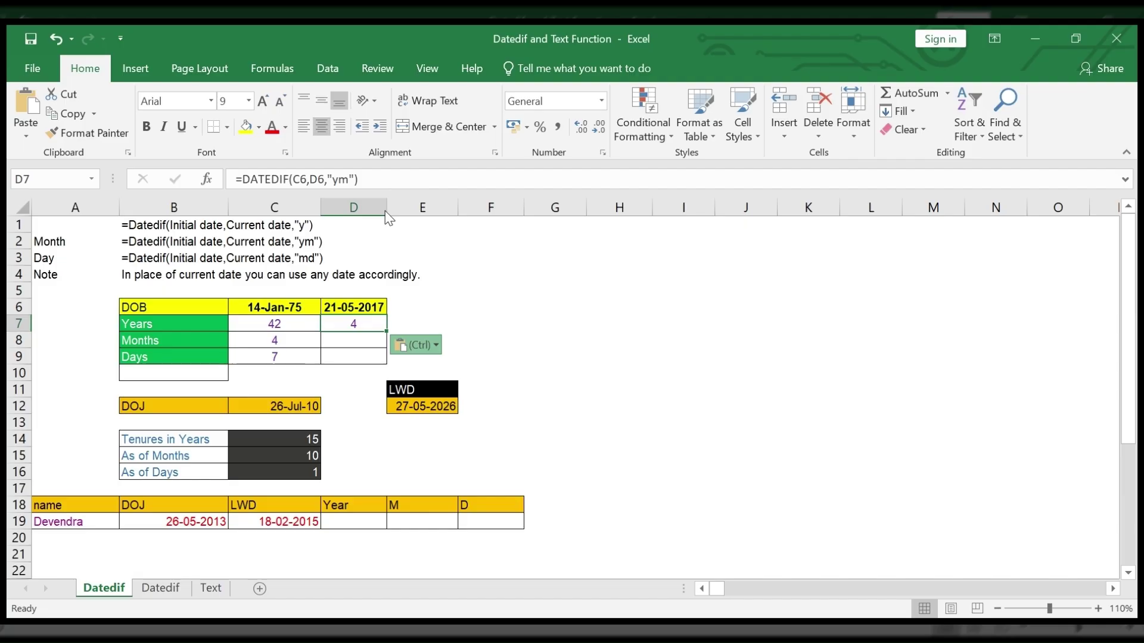
pyautogui.click(338, 179)
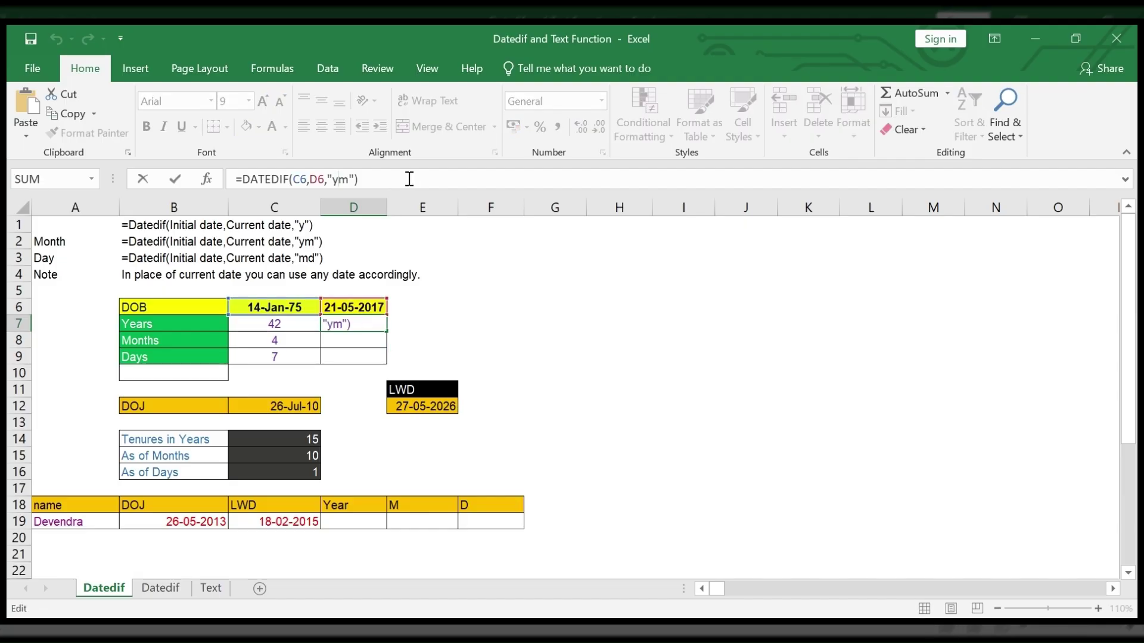
pyautogui.press('BackSpace')
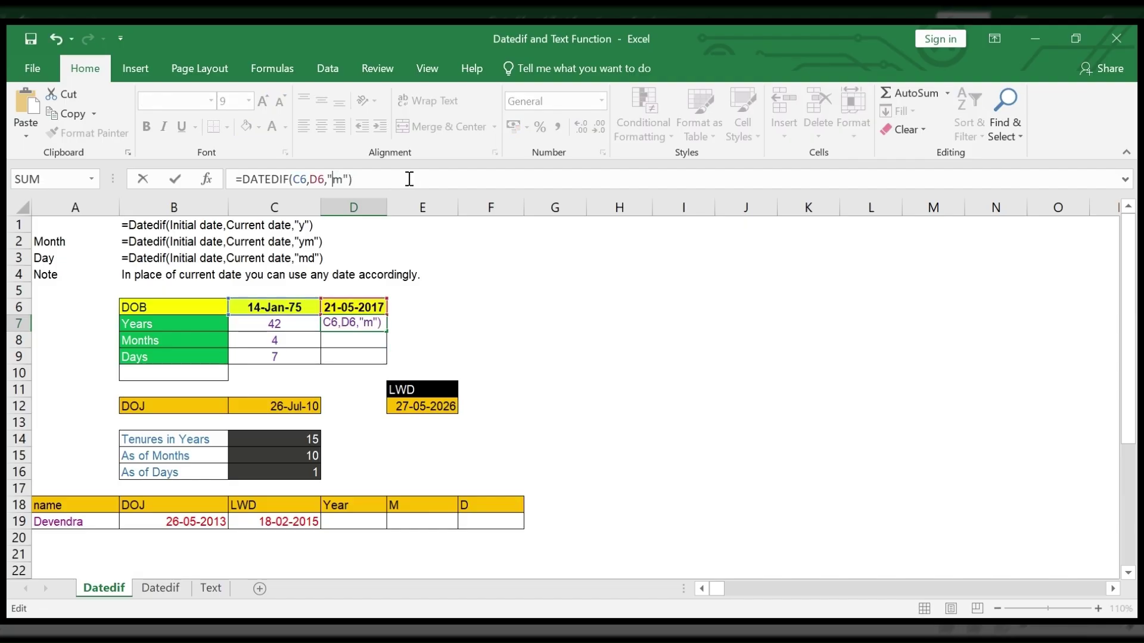
pyautogui.press('Return')
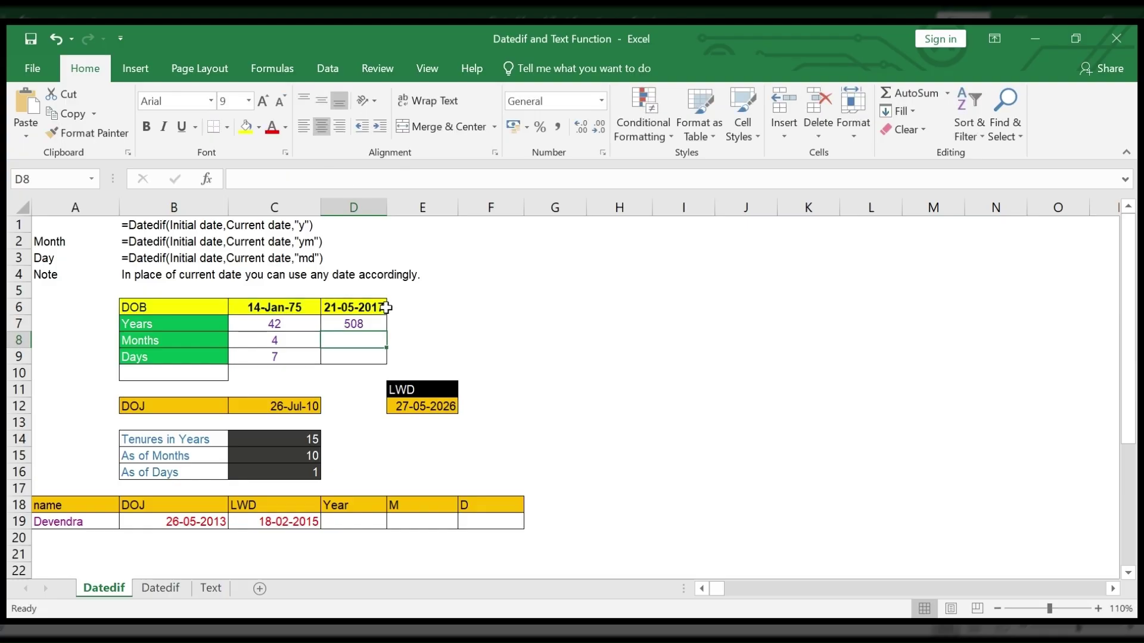
pyautogui.click(378, 325)
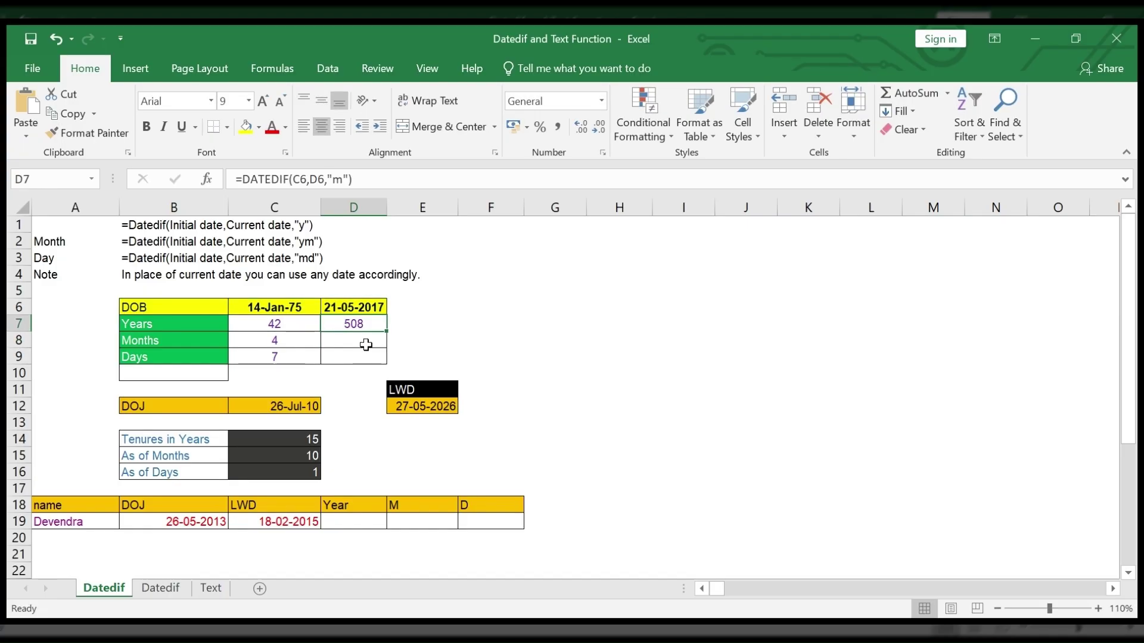
# Paste the copied DATEDIF formula into D8 and change its unit to "d" to calculate the total days.
pyautogui.click(365, 345)
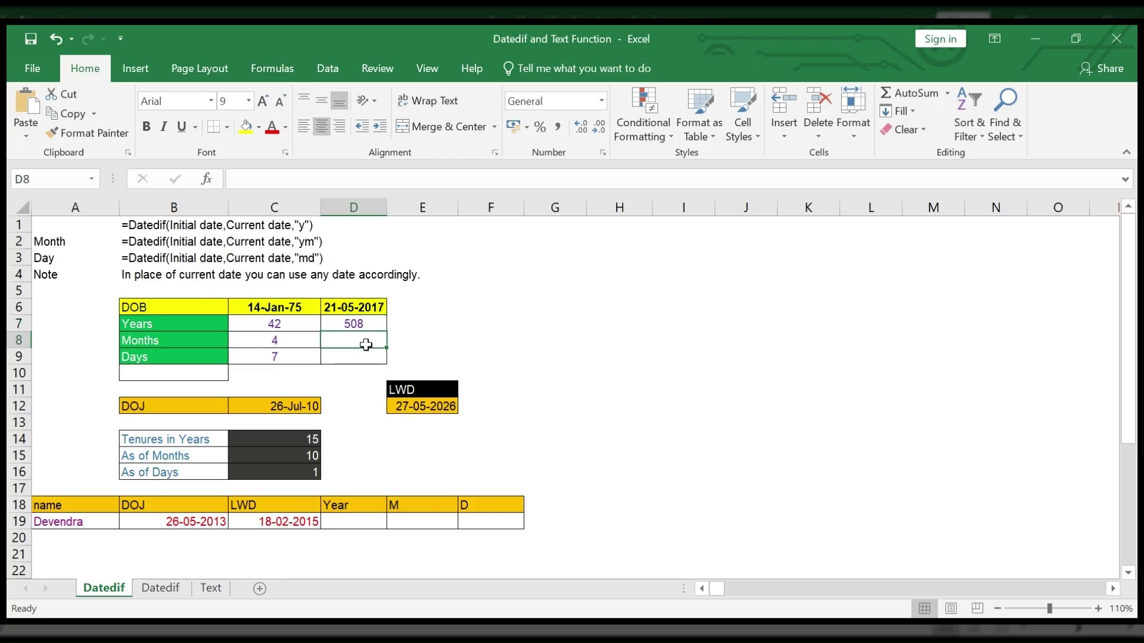
pyautogui.hotkey('ctrl', 'v')
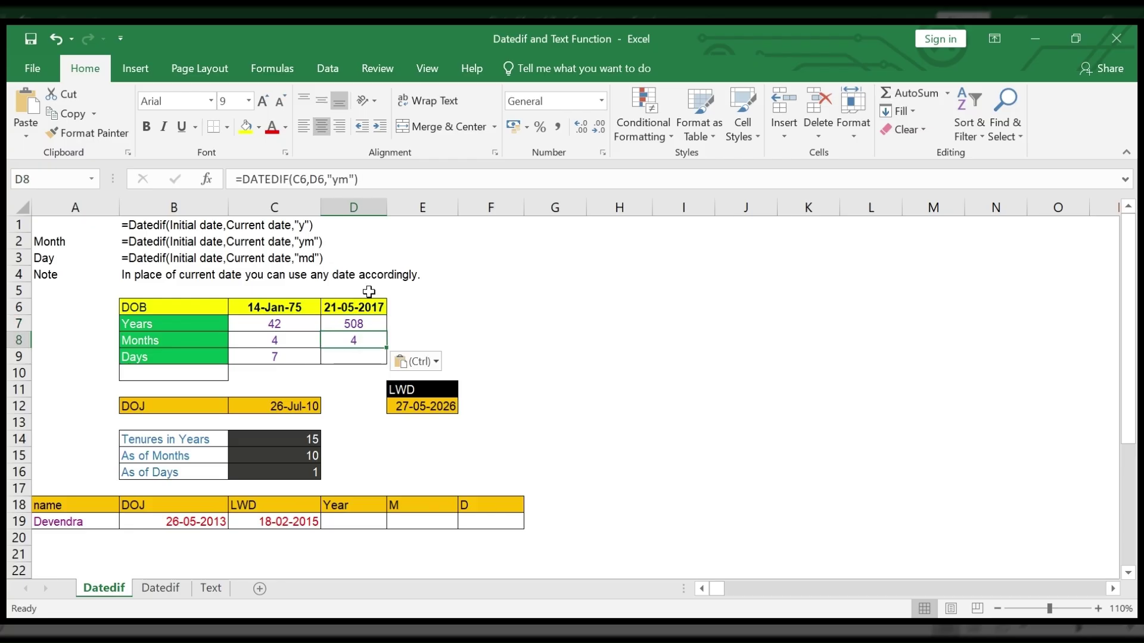
pyautogui.click(349, 180)
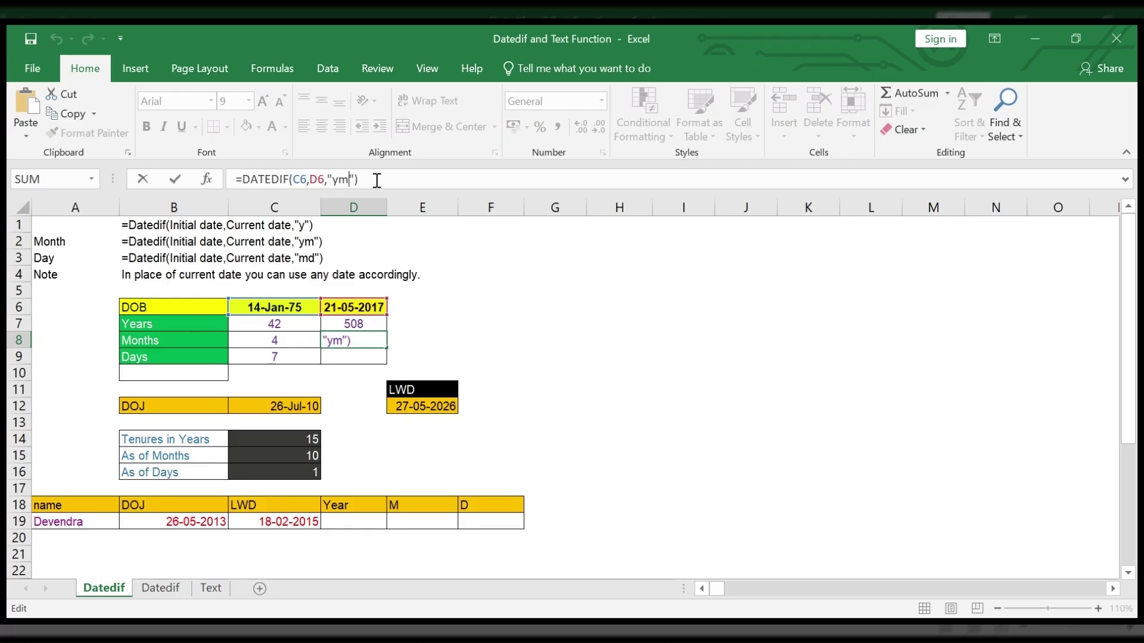
pyautogui.press('BackSpace')
pyautogui.press('BackSpace')
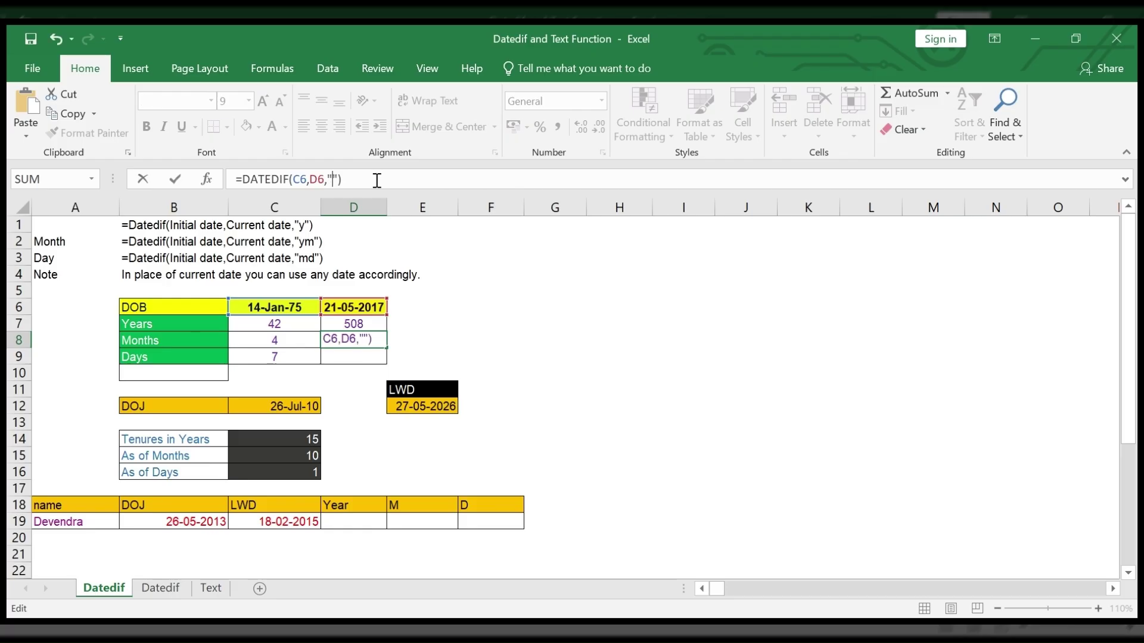
pyautogui.write('d')
pyautogui.press('Return')
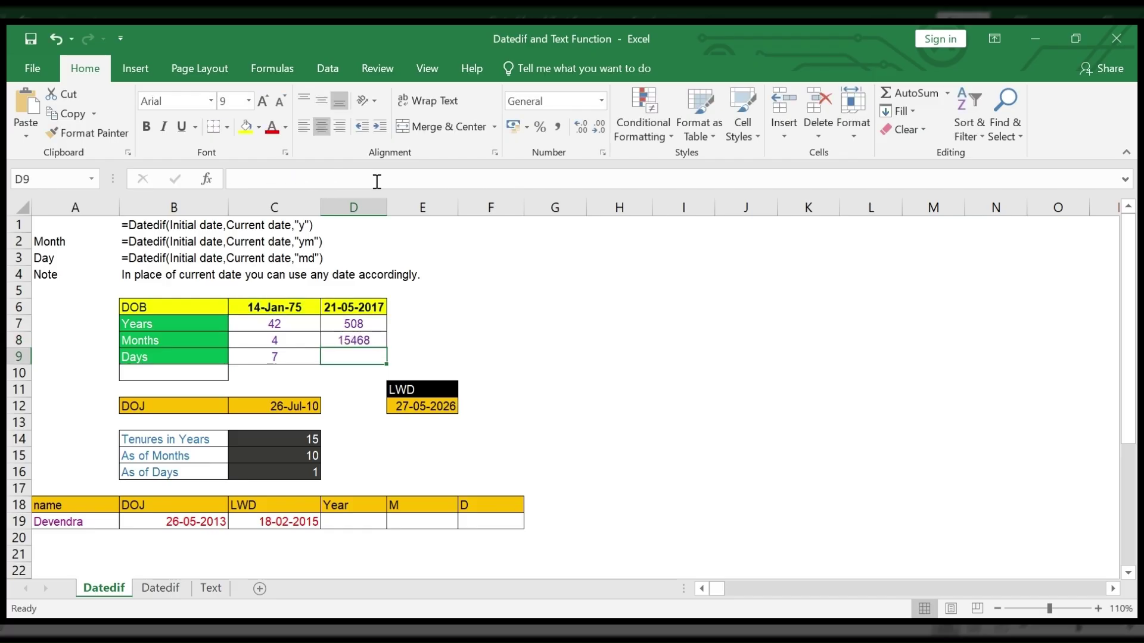
pyautogui.click(370, 341)
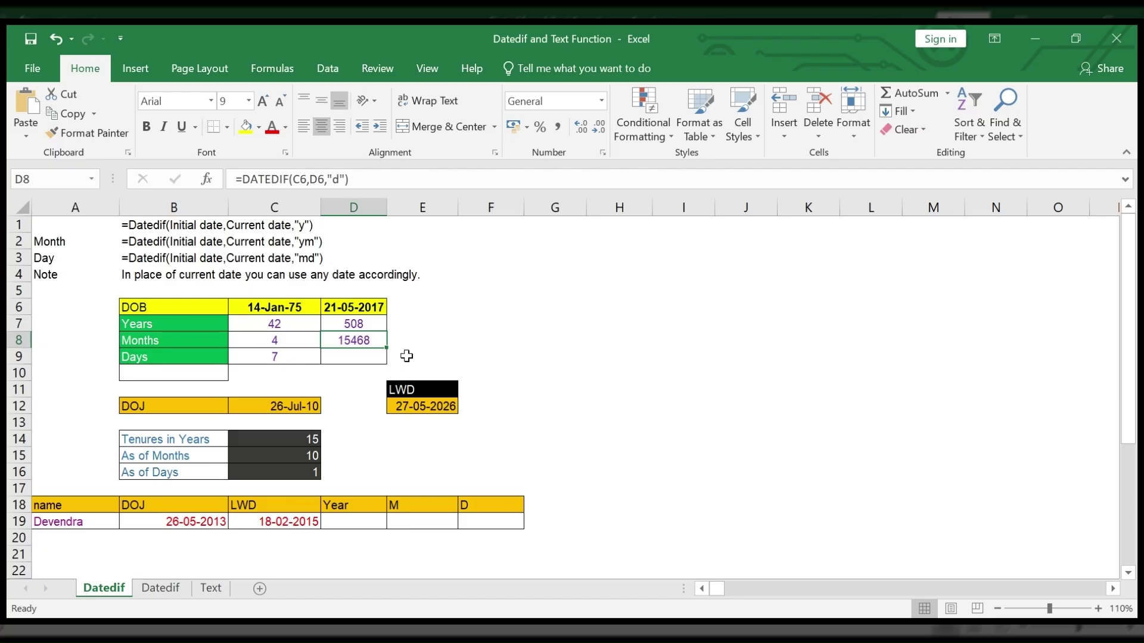
pyautogui.moveTo(306, 324); pyautogui.dragTo(354, 354)
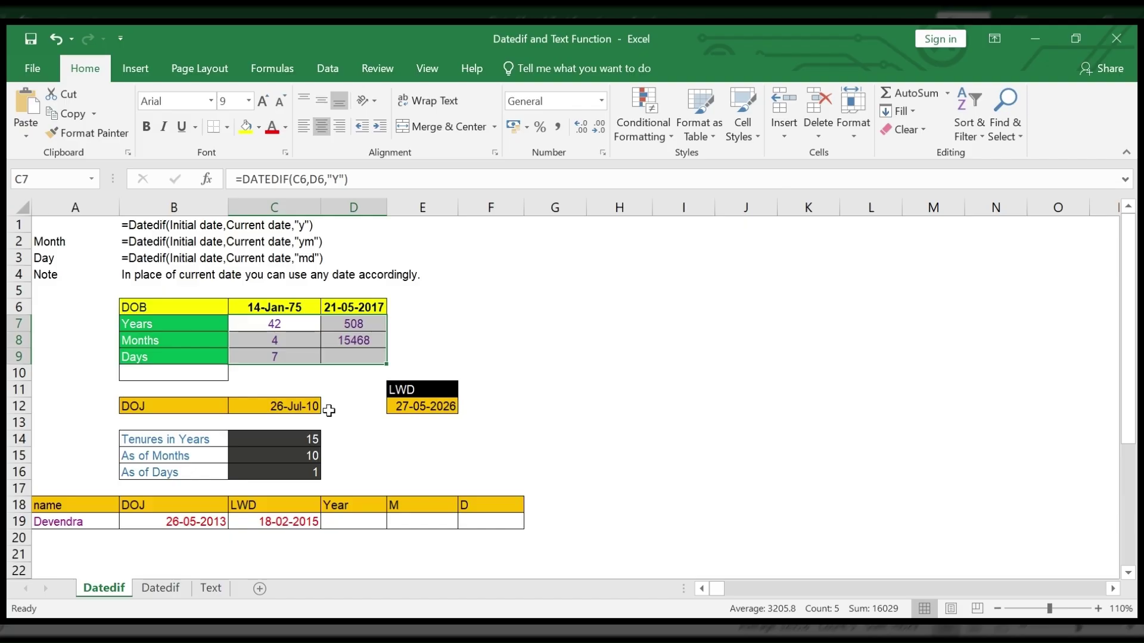
# Clear the existing tenure results for years, months and days in C14:C16.
pyautogui.click(411, 442)
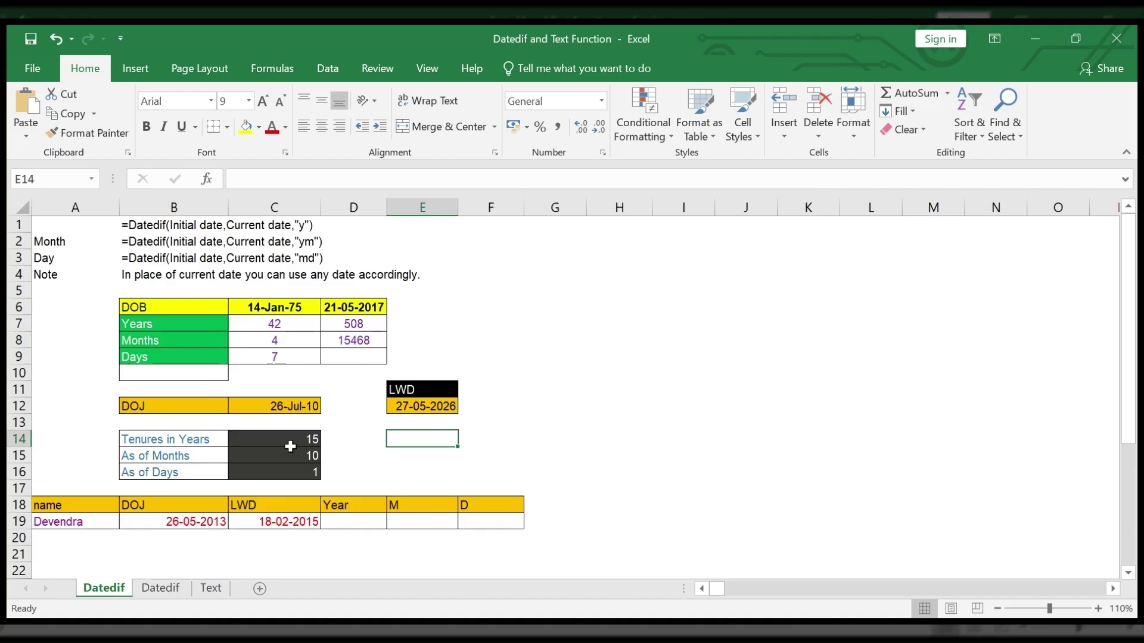
pyautogui.moveTo(290, 447); pyautogui.dragTo(290, 473)
pyautogui.press('Delete')
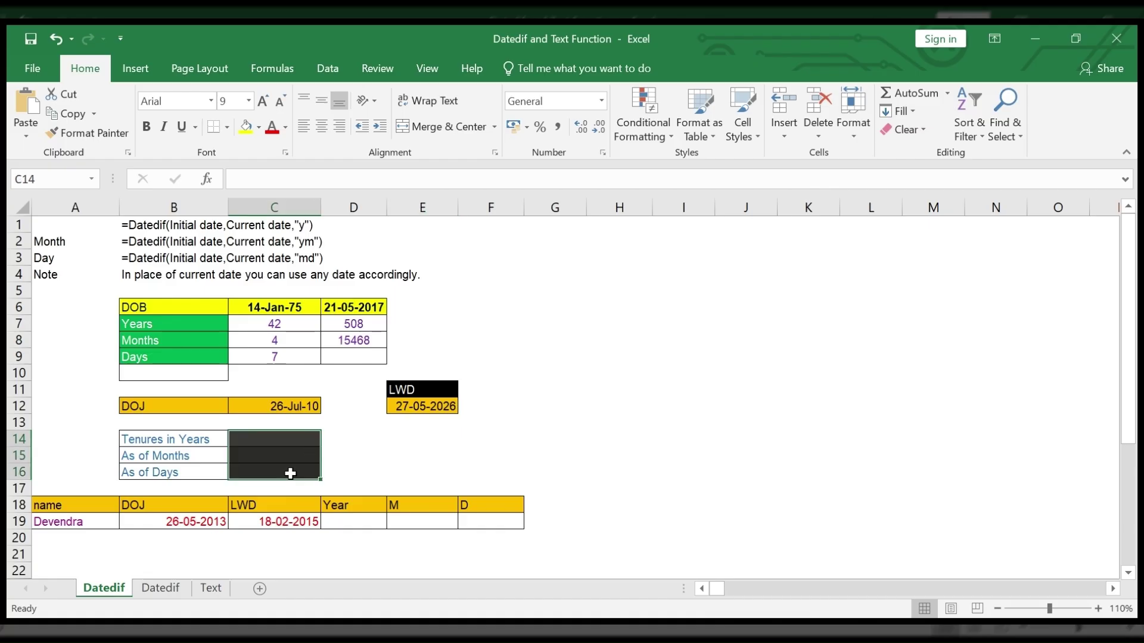
pyautogui.click(316, 410)
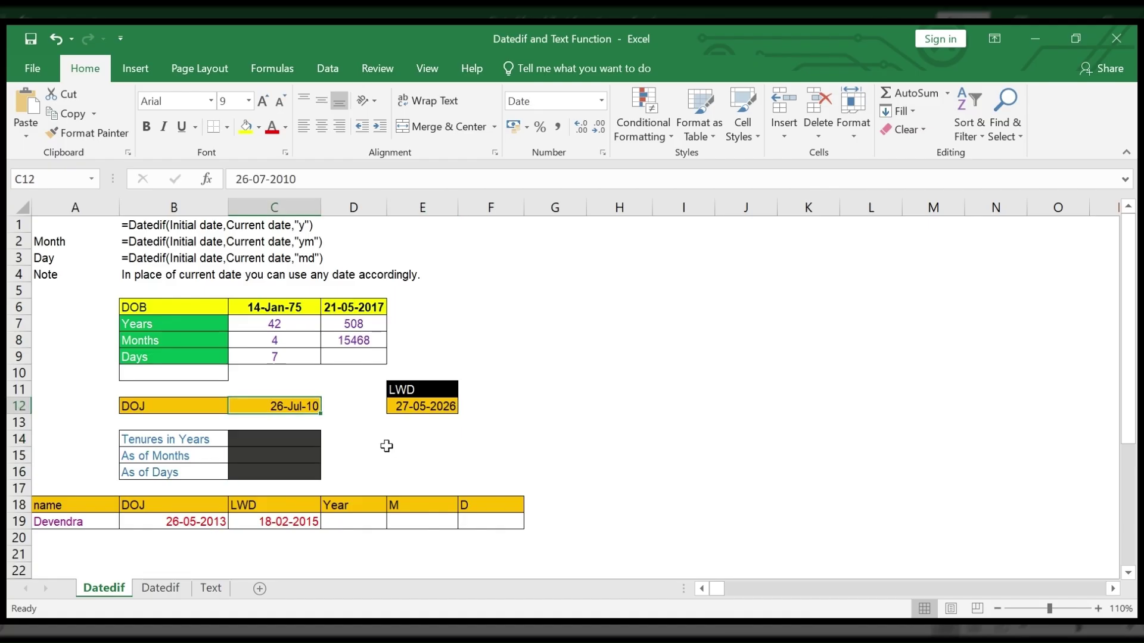
pyautogui.click(409, 410)
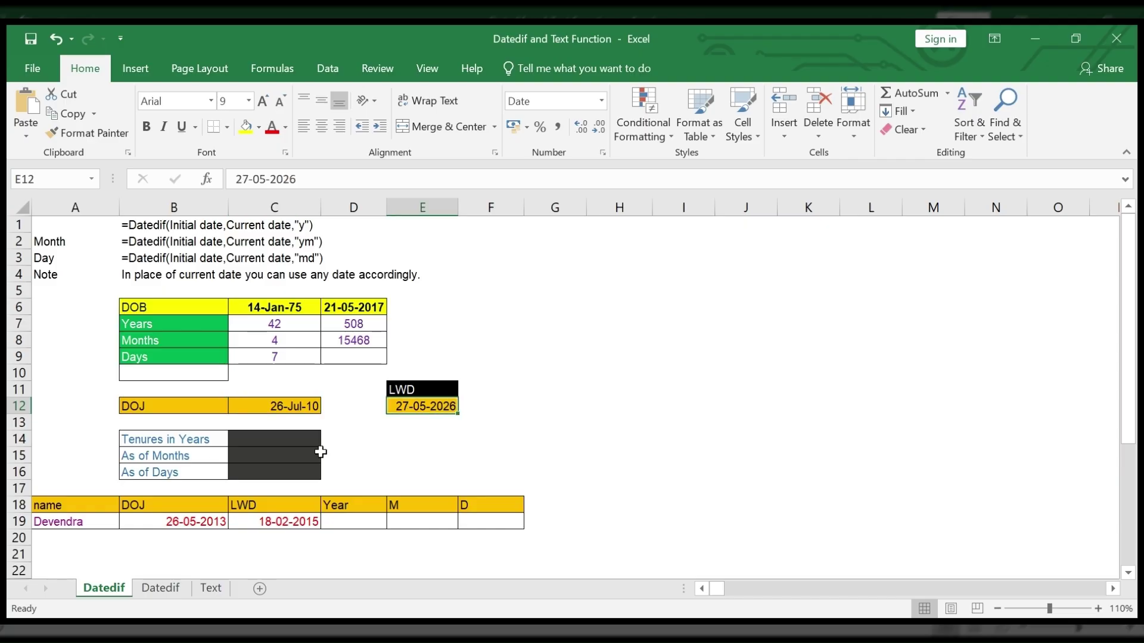
# Try to calculate the tenure in years in C14 with =DATEDIF(C6,D6,"y").
pyautogui.click(282, 442)
pyautogui.write('=')
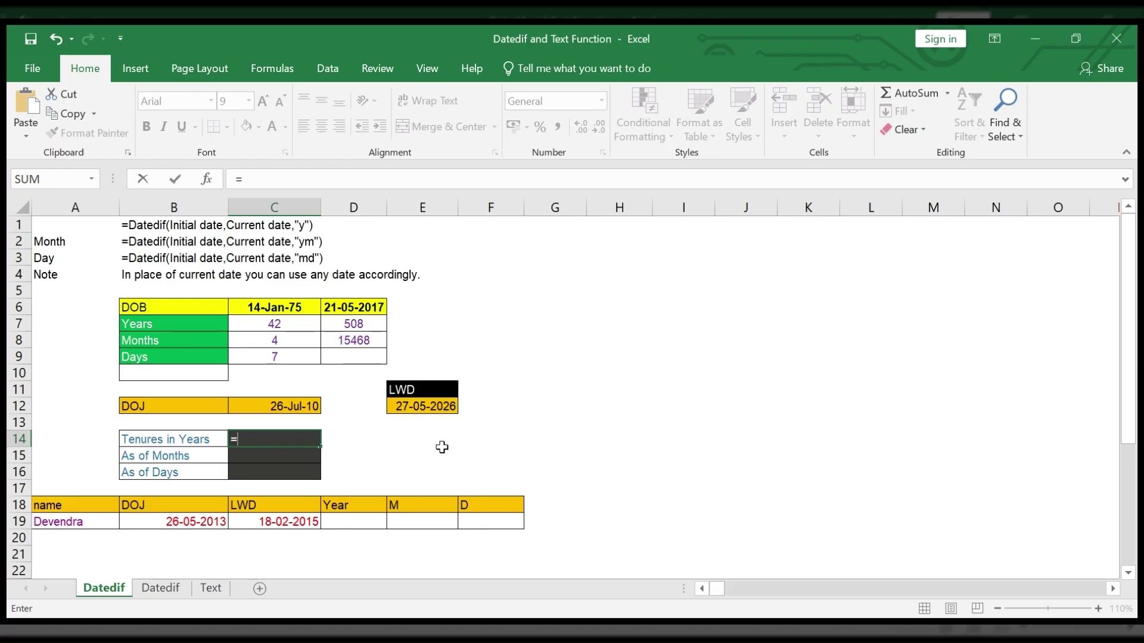
pyautogui.write('datedif')
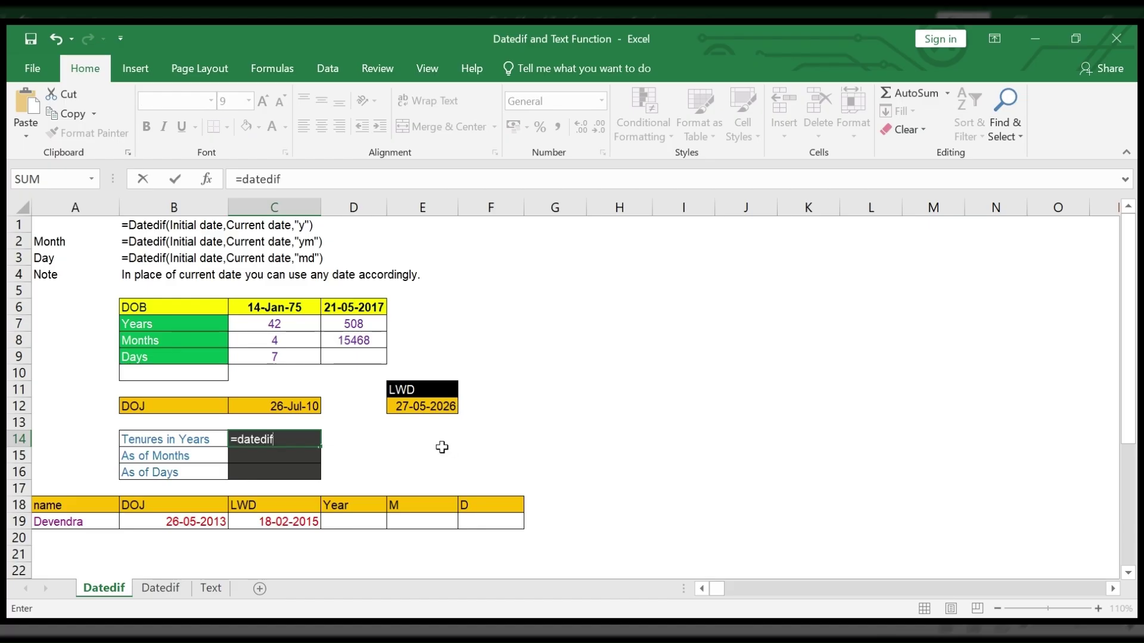
pyautogui.write('(')
pyautogui.click(314, 307)
pyautogui.write(',')
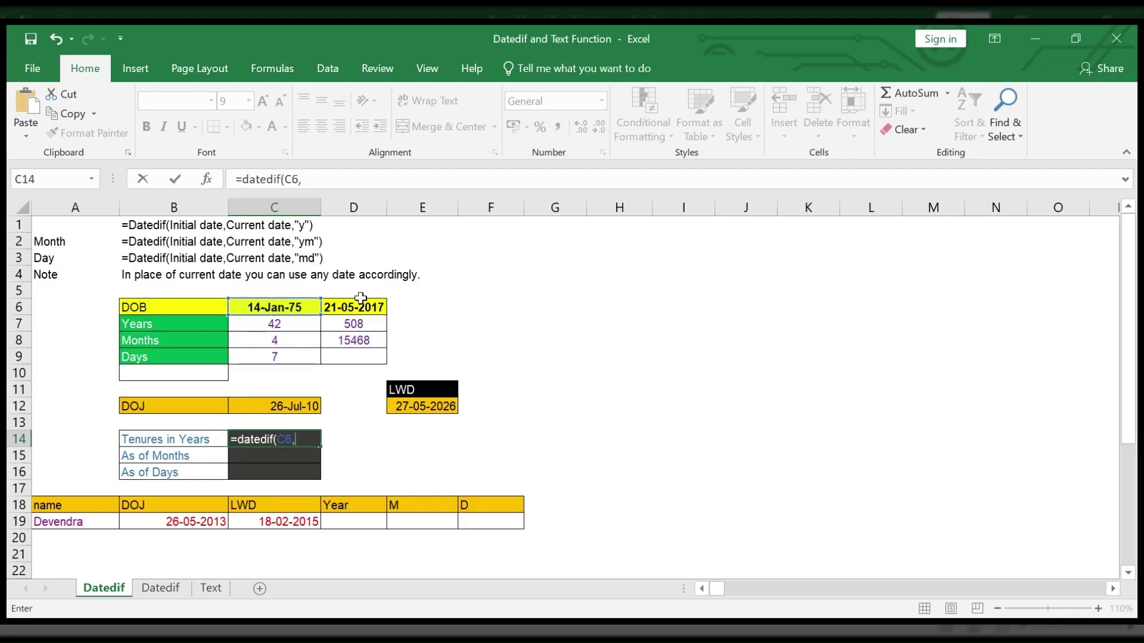
pyautogui.click(361, 303)
pyautogui.write(',"y")')
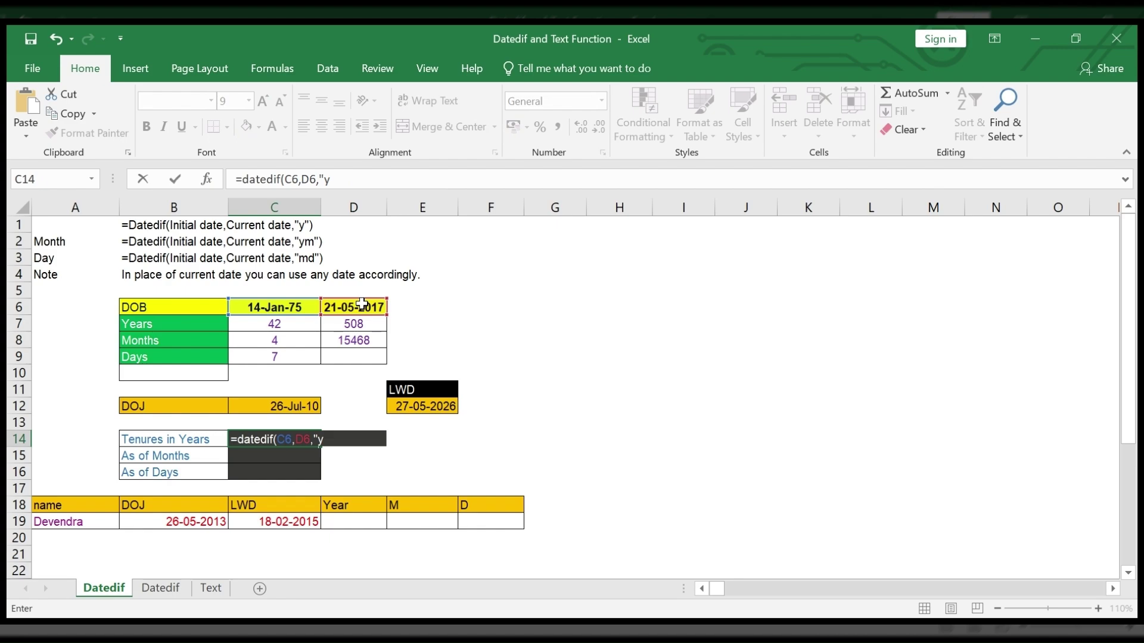
pyautogui.hotkey('ctrl', 'Return')
pyautogui.click(284, 461)
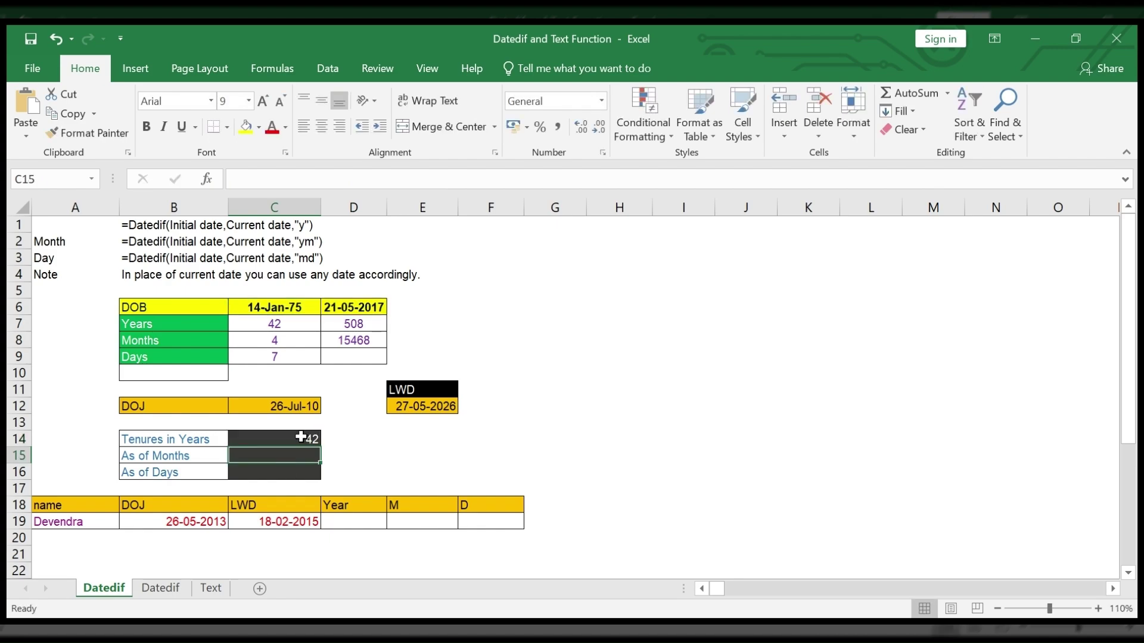
pyautogui.doubleClick(301, 437)
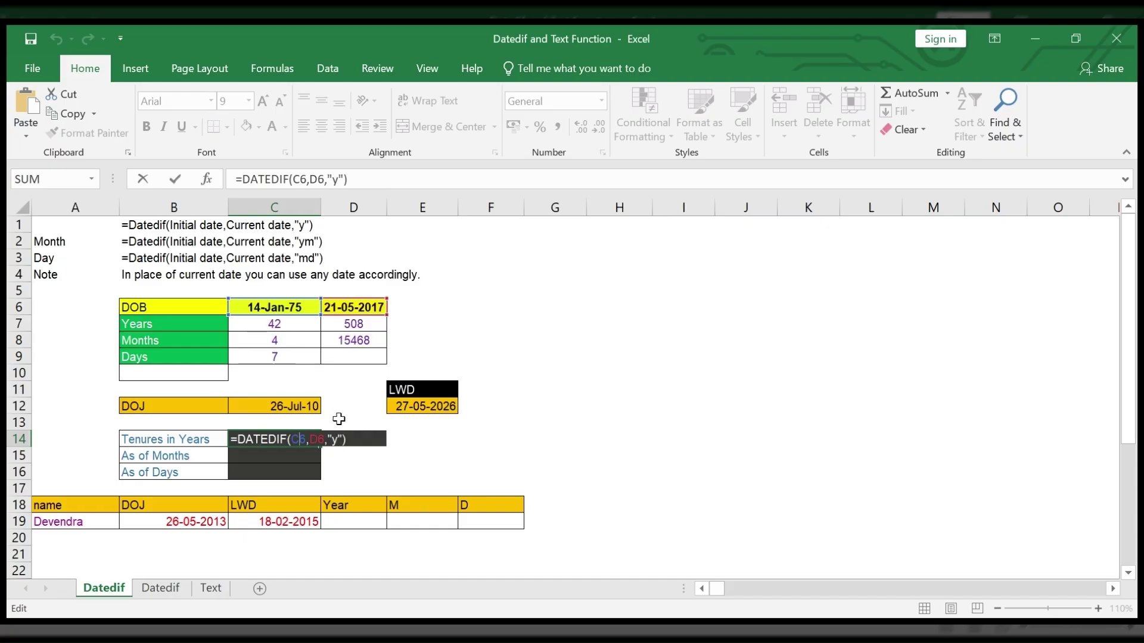
pyautogui.hotkey('ctrl', 'Return')
# Enter =DATEDIF(C12,E12,"y") in C14 to calculate the tenure in full years from DOJ to LWD.
pyautogui.write('=da')
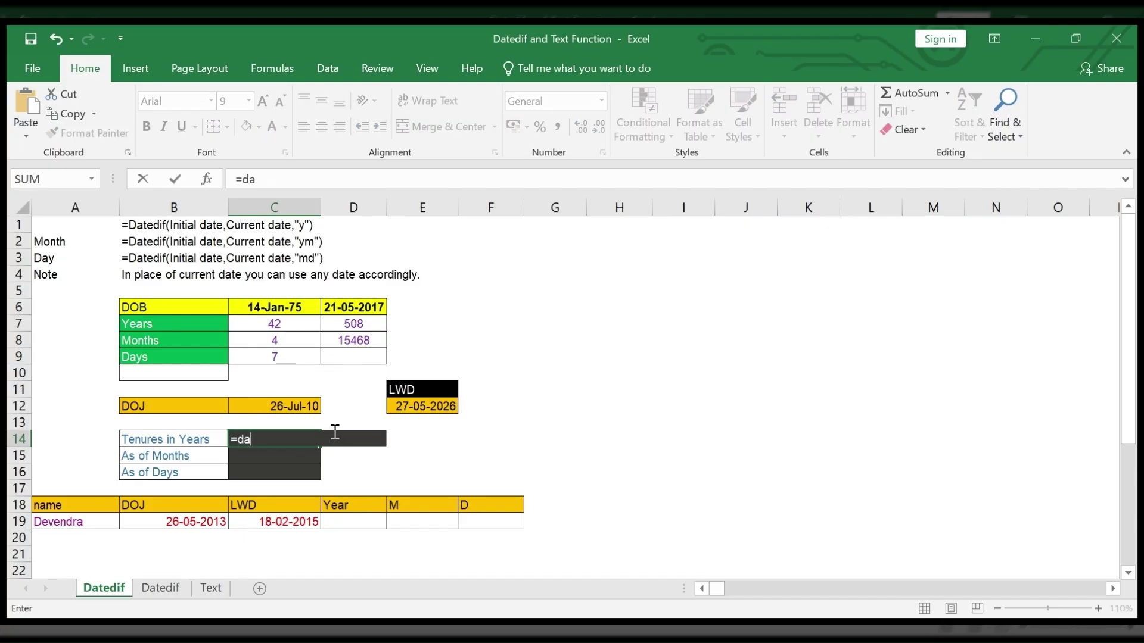
pyautogui.write('tedif*')
pyautogui.press('BackSpace')
pyautogui.write('(')
pyautogui.click(299, 404)
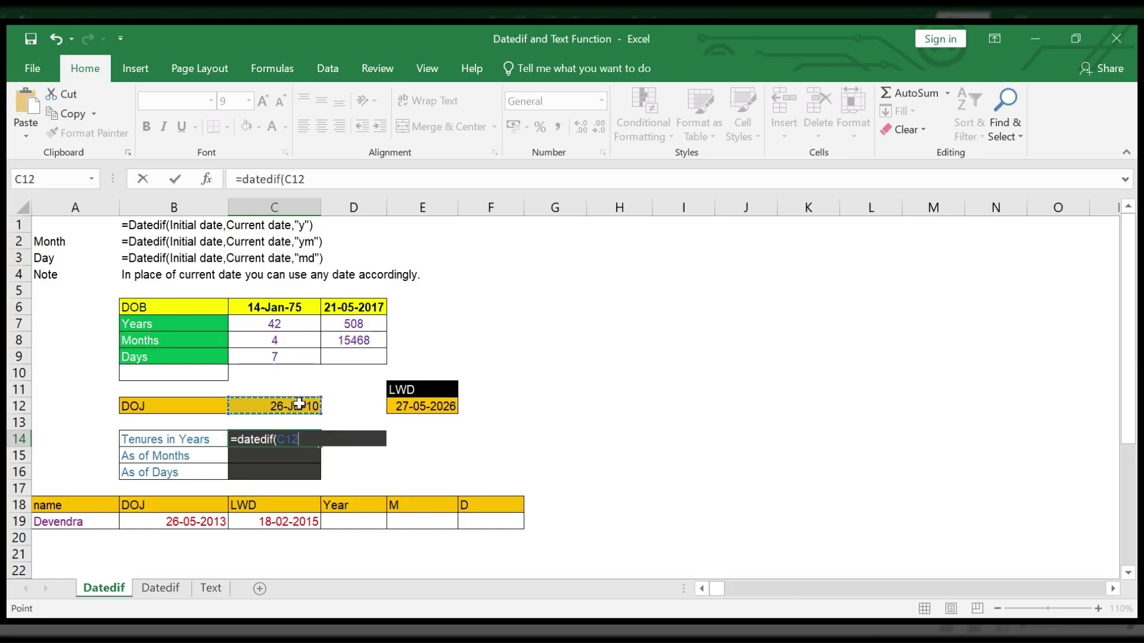
pyautogui.write(',')
pyautogui.click(425, 407)
pyautogui.write(',')
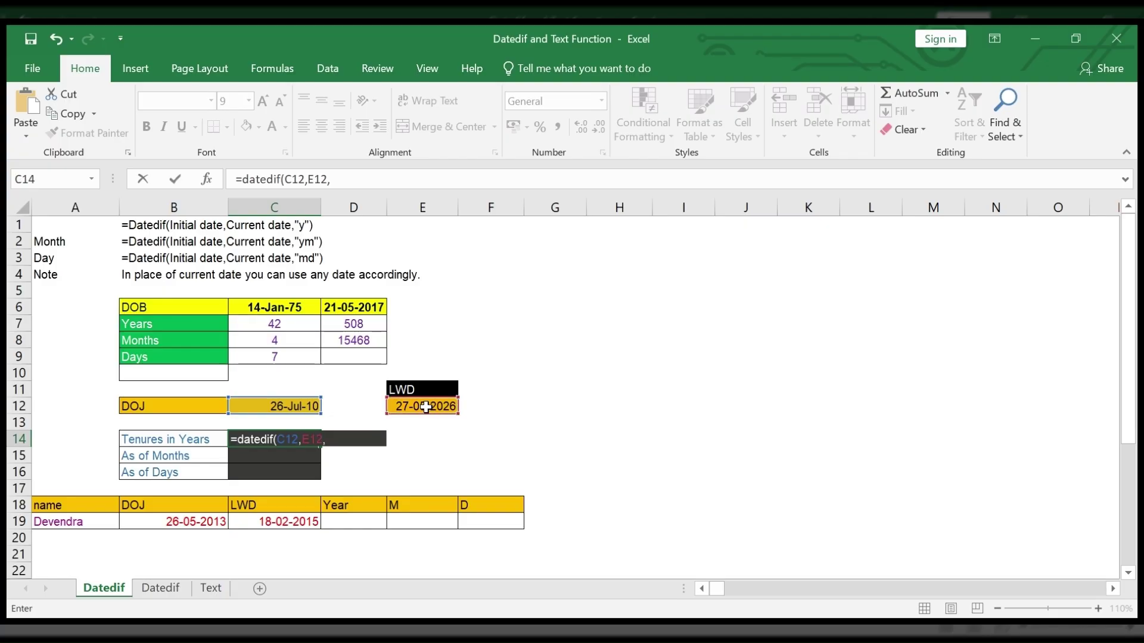
pyautogui.write('"y")')
pyautogui.press('Return')
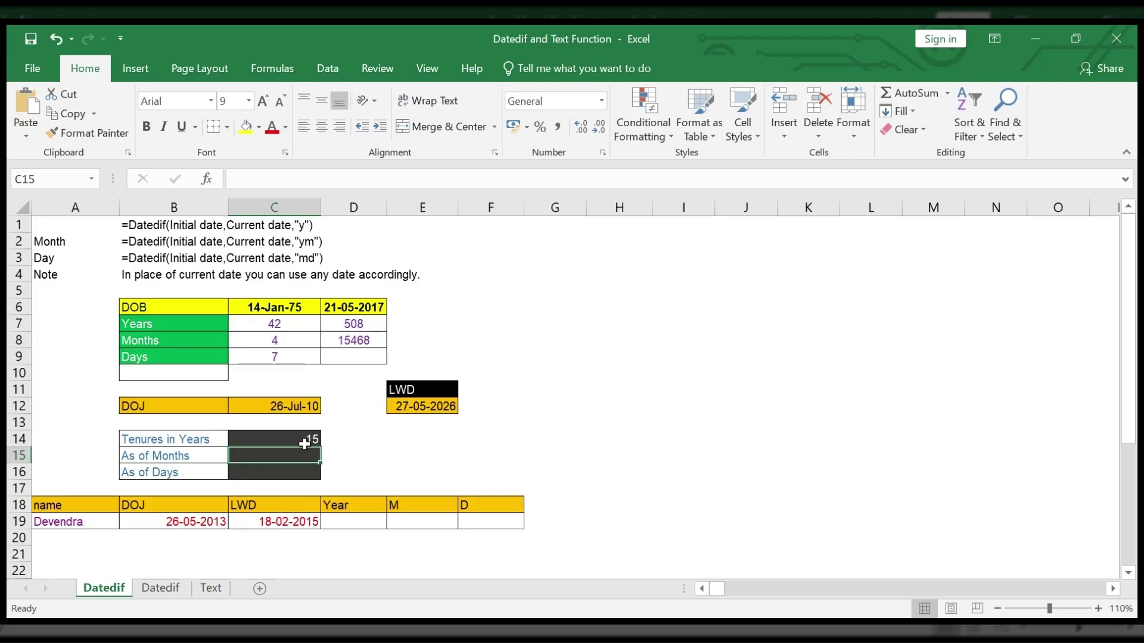
# Enter =DATEDIF(C12,E12,"ym") in C15 to calculate the tenure's remaining months beyond the full years.
pyautogui.write('=d')
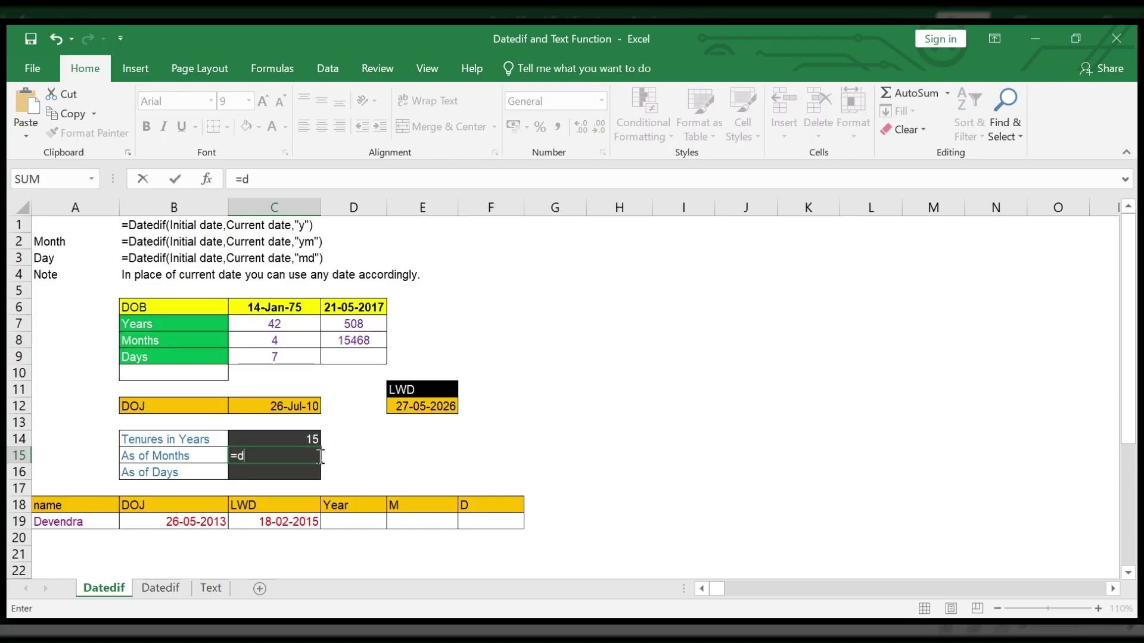
pyautogui.write('atedif(')
pyautogui.click(312, 410)
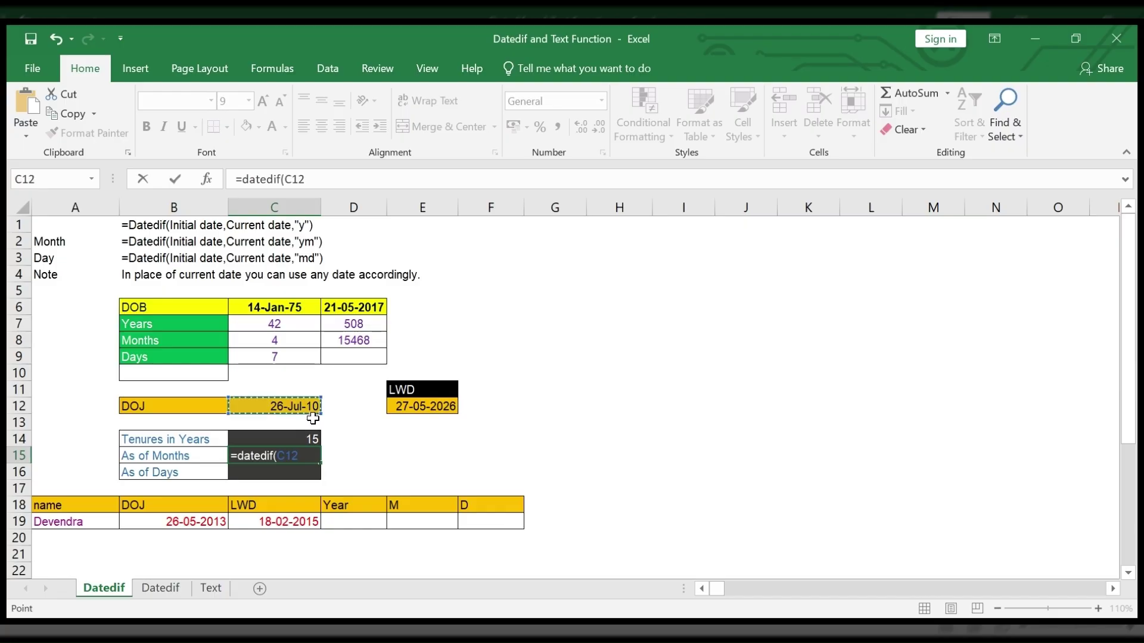
pyautogui.write(',')
pyautogui.click(446, 406)
pyautogui.write(',')
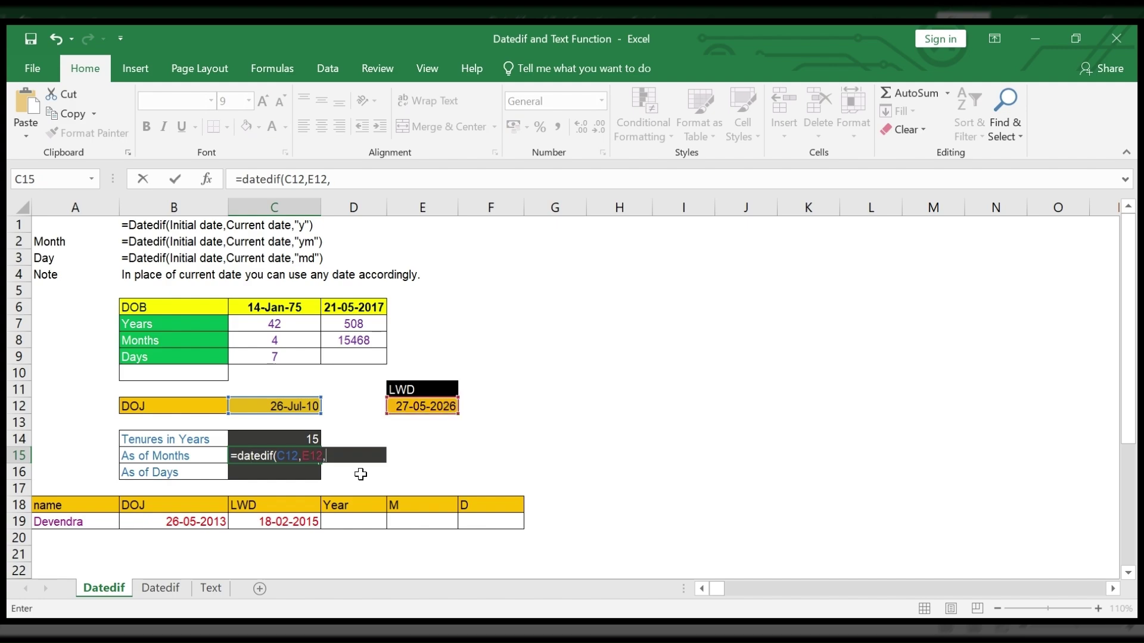
pyautogui.write('"md')
pyautogui.press('BackSpace')
pyautogui.press('BackSpace')
pyautogui.write('ym')
pyautogui.press('Return')
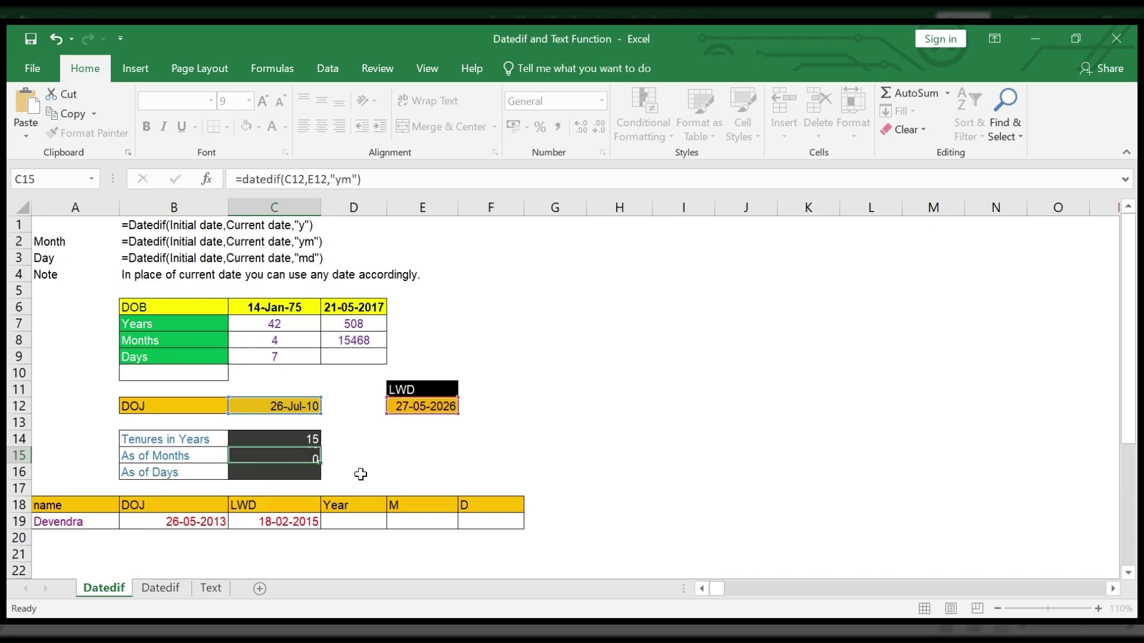
# Reuse the C15 formula in C16 with the unit changed to give =DATEDIF(C12,E12,"md") for the tenure's remaining days, and review C14:C16.
pyautogui.click(302, 458)
pyautogui.moveTo(370, 179); pyautogui.dragTo(95, 205)
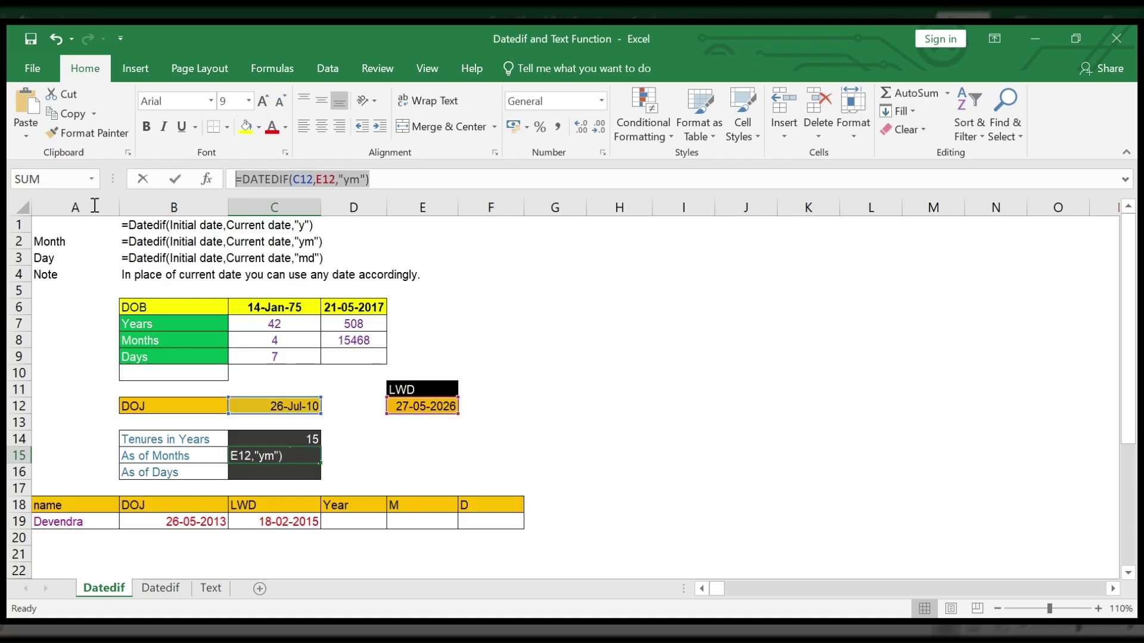
pyautogui.press('Escape')
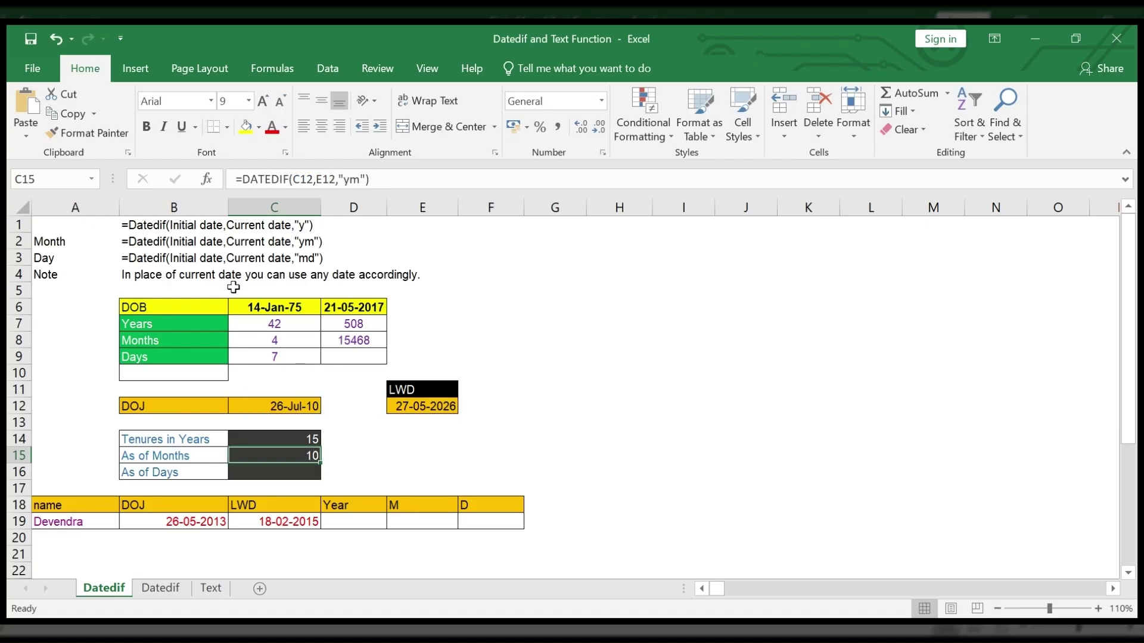
pyautogui.click(302, 472)
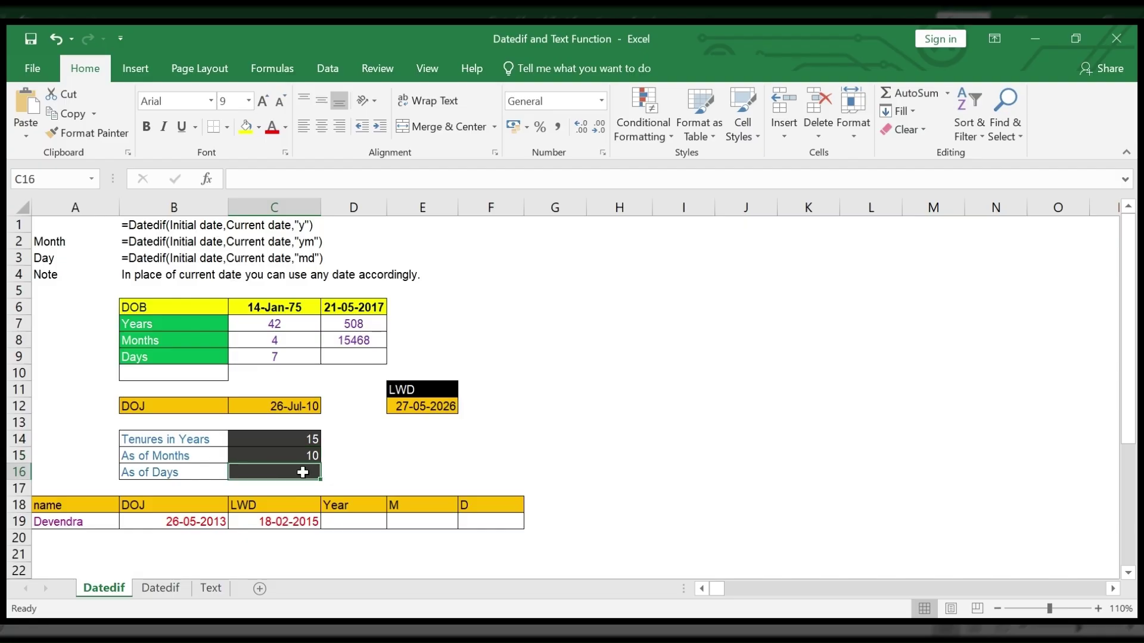
pyautogui.hotkey('ctrl', 'v')
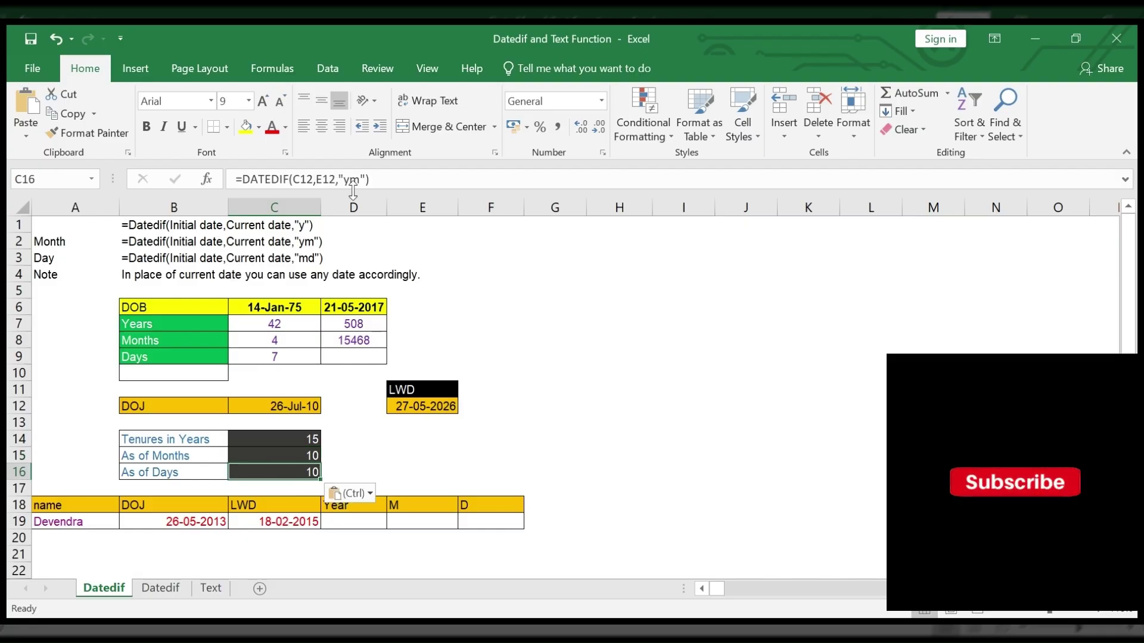
pyautogui.click(360, 181)
pyautogui.press('BackSpace')
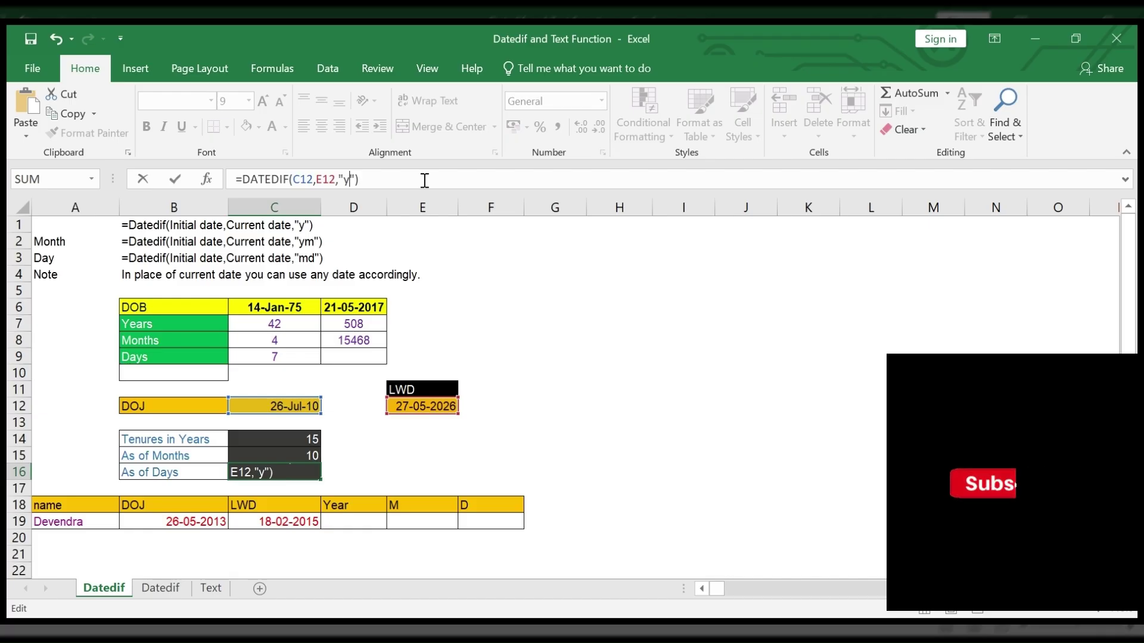
pyautogui.press('BackSpace')
pyautogui.write('md')
pyautogui.press('Return')
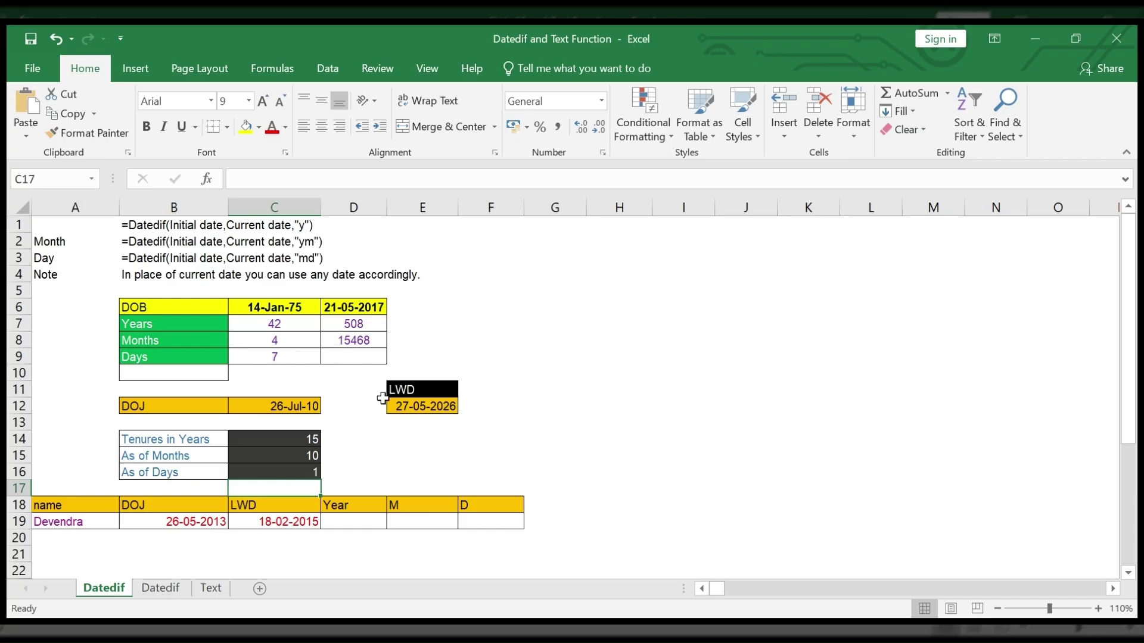
pyautogui.click(297, 437)
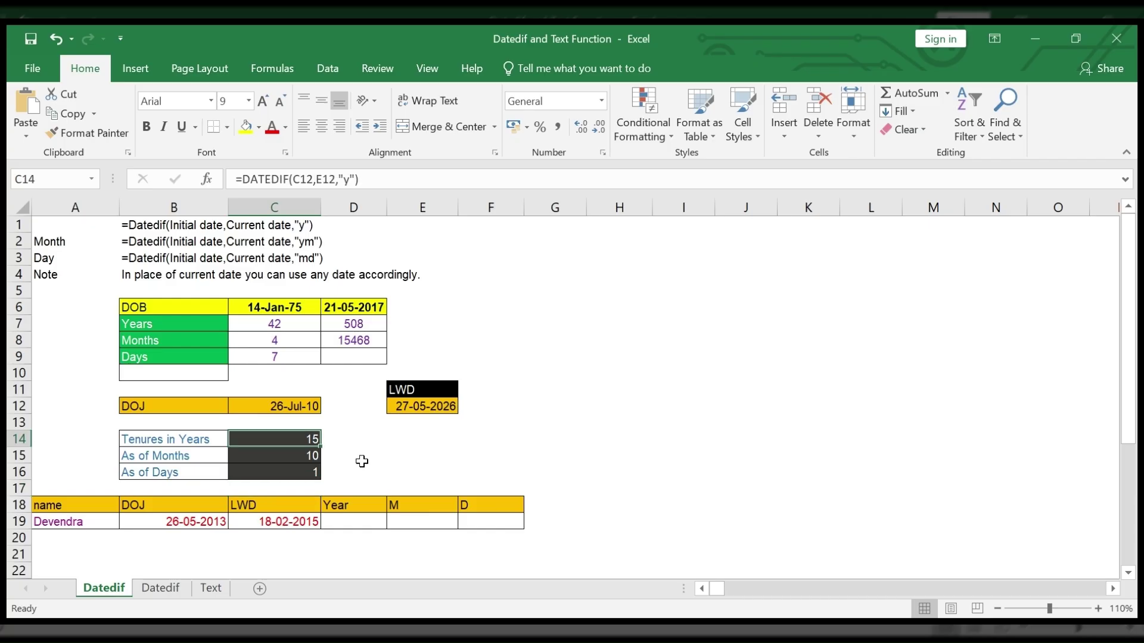
pyautogui.click(304, 457)
pyautogui.click(303, 472)
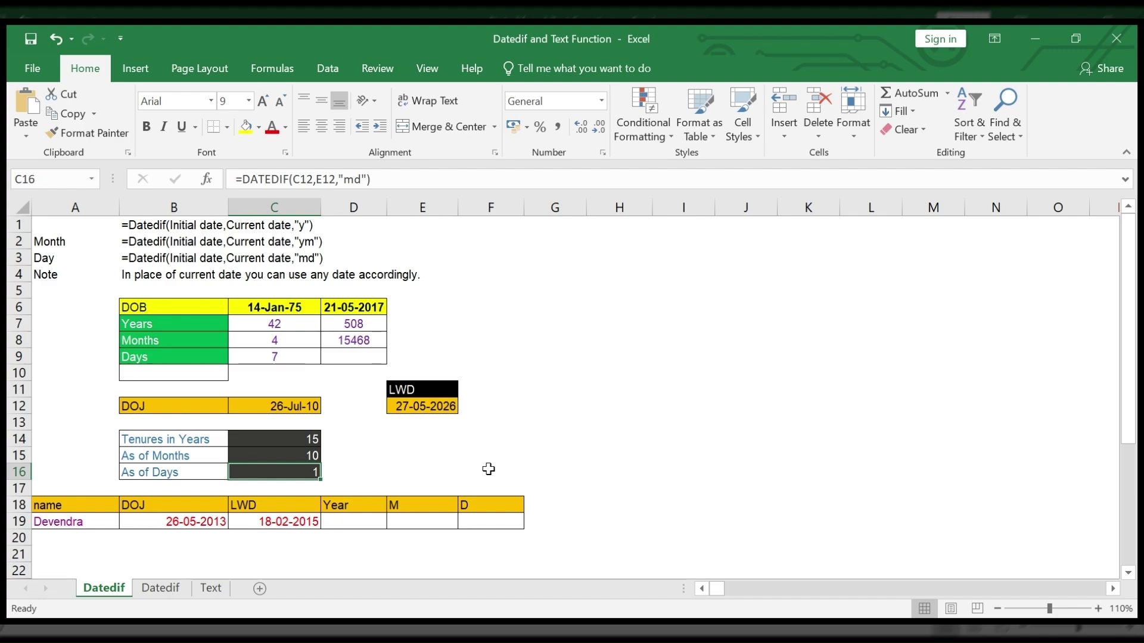
# Change the DOJ date in C12 to 26-07-2011 to test the tenure formulas.
pyautogui.click(297, 407)
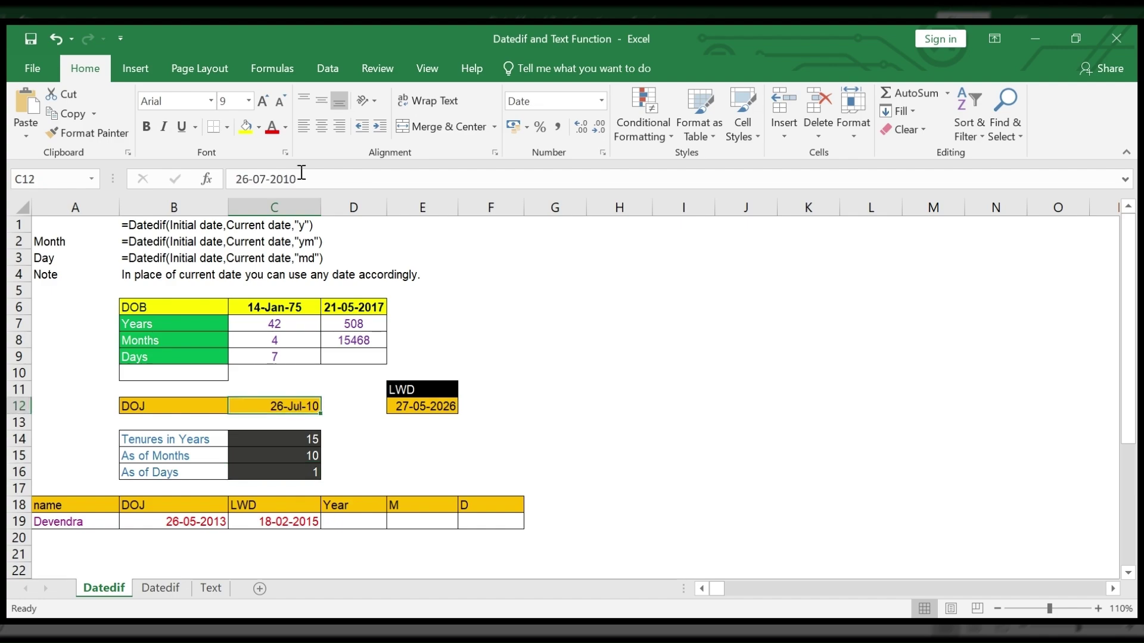
pyautogui.click(336, 187)
pyautogui.press('BackSpace')
pyautogui.write('1')
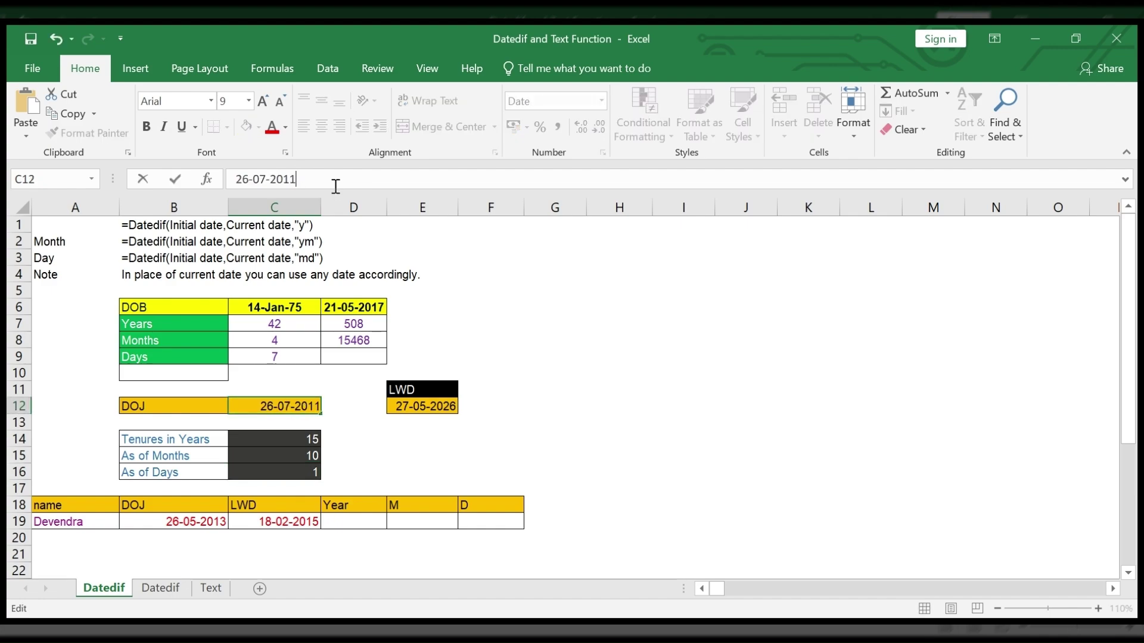
pyautogui.press('Return')
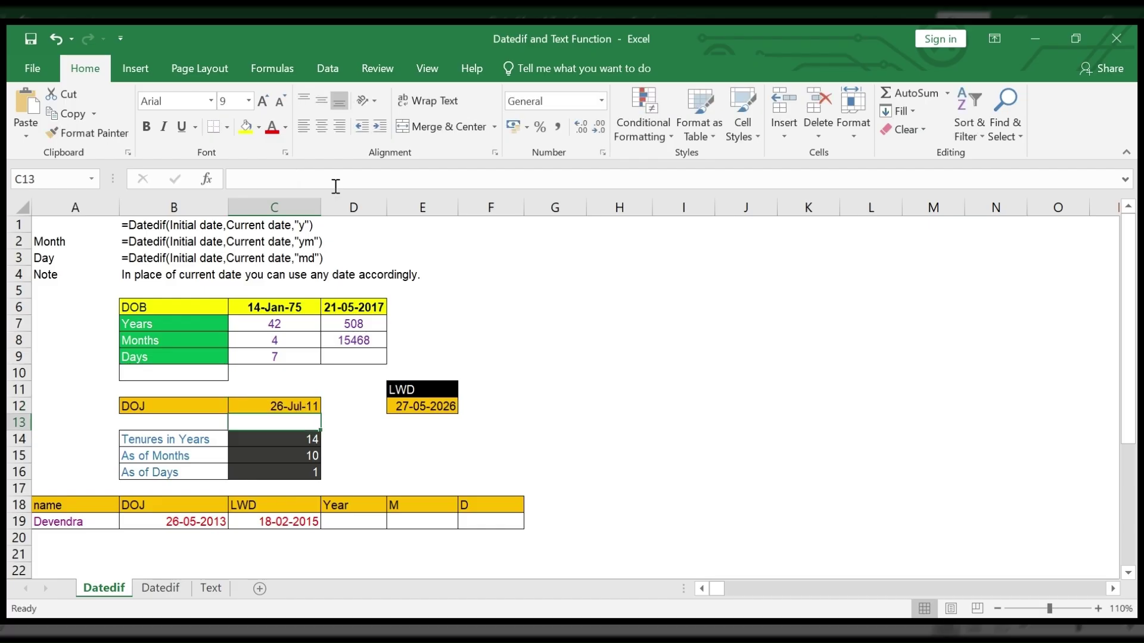
# Change the DOJ date in C12 to 26-07-2012.
pyautogui.press('Down')
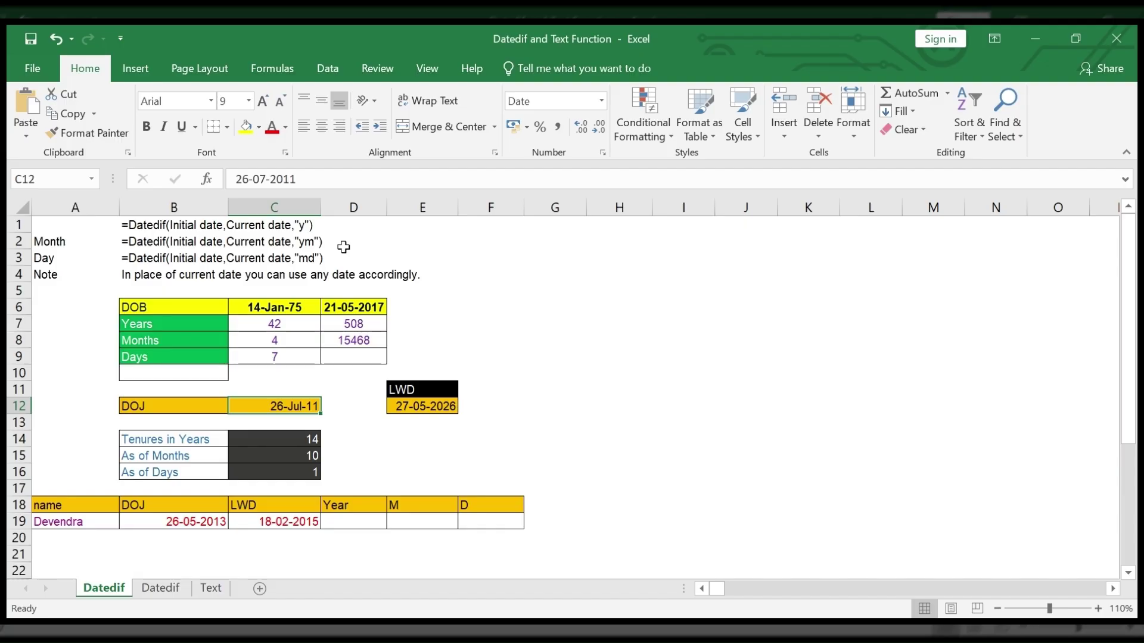
pyautogui.click(319, 180)
pyautogui.press('BackSpace')
pyautogui.write('2')
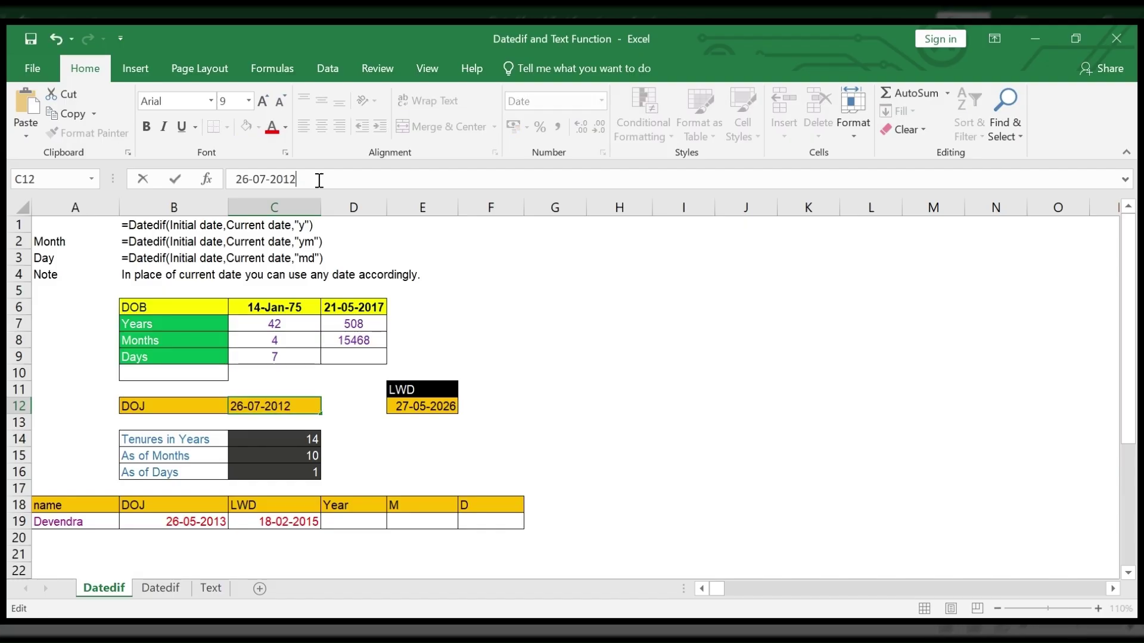
pyautogui.press('Return')
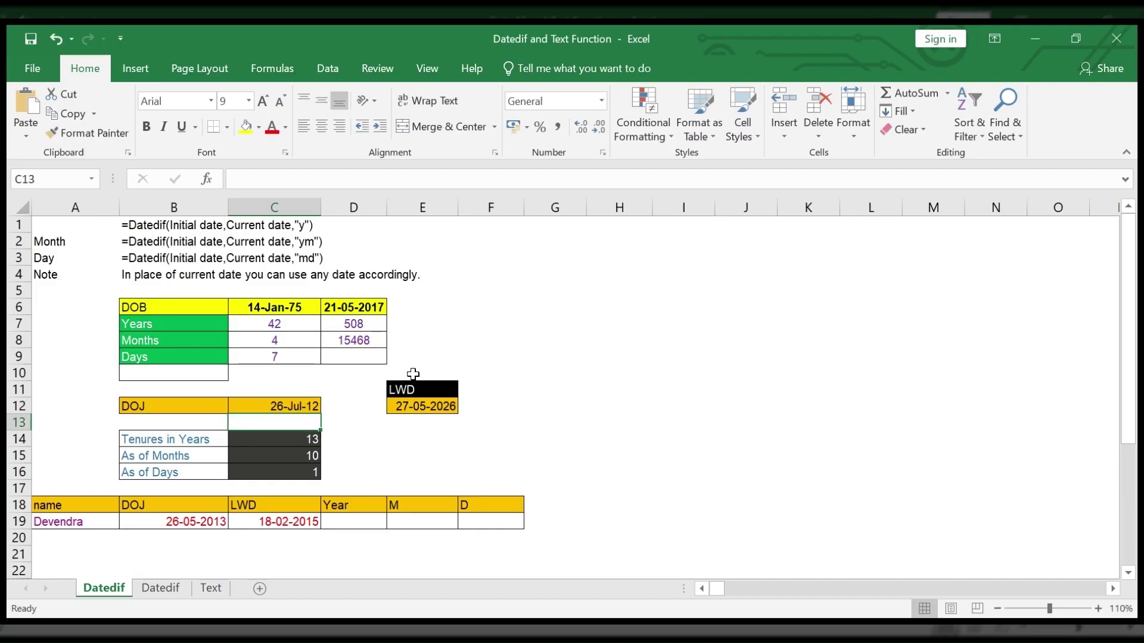
# Change the day of the LWD date in E12 so that it reads 29-05-2026.
pyautogui.click(403, 409)
pyautogui.click(248, 181)
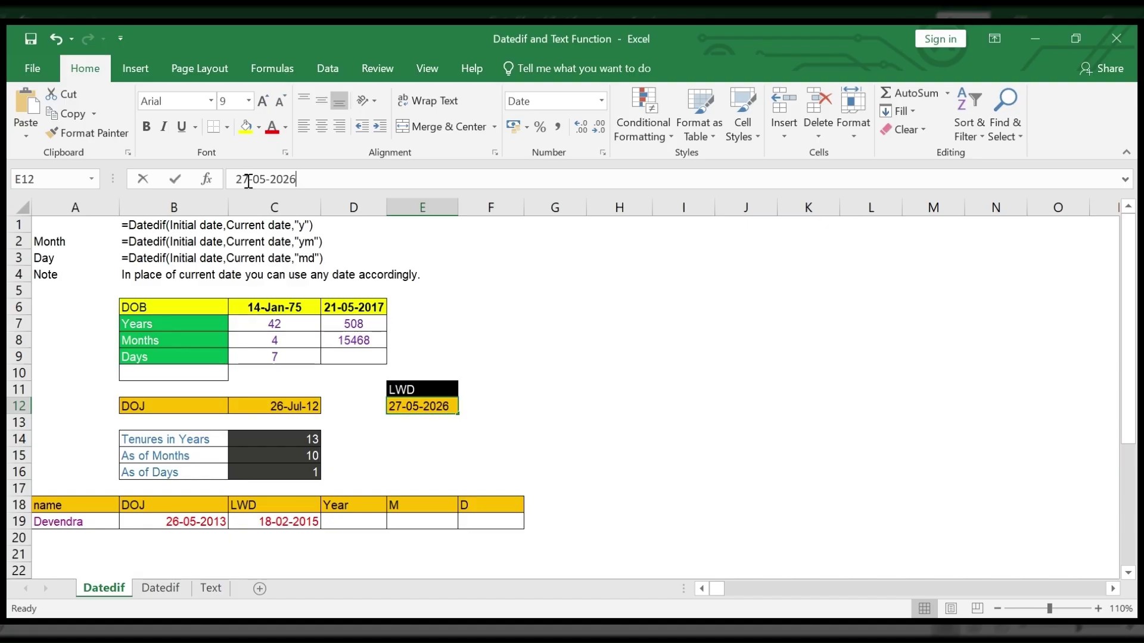
pyautogui.press('BackSpace')
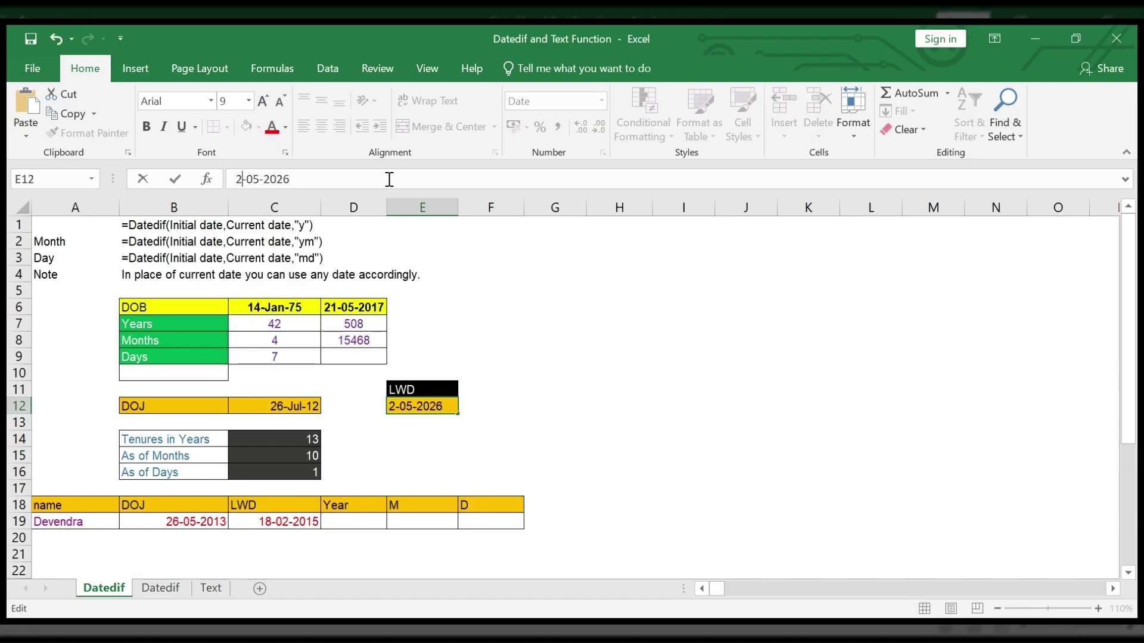
pyautogui.write('9')
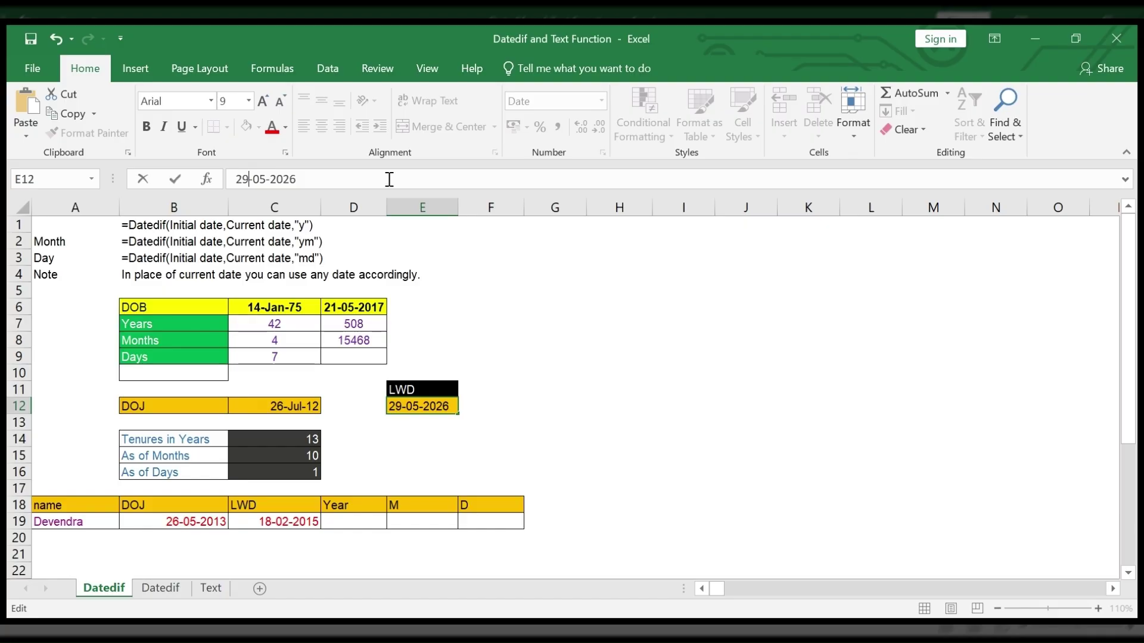
pyautogui.press('Return')
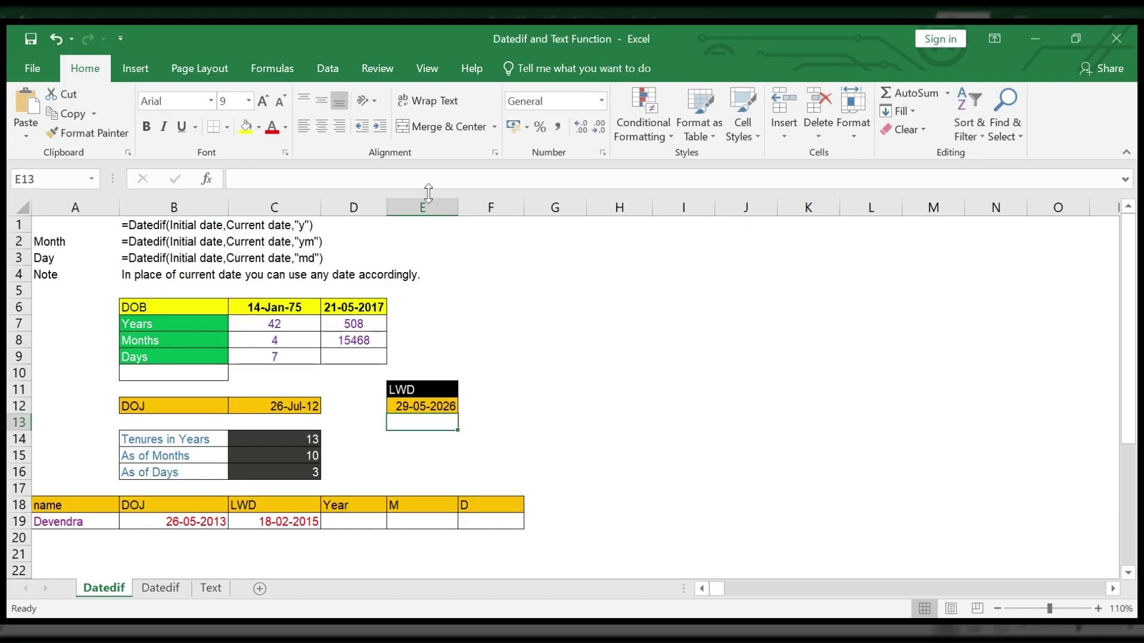
# Change the month of the LWD date in E12 to August, giving 29-08-2026, and check the tenure months and days.
pyautogui.click(420, 407)
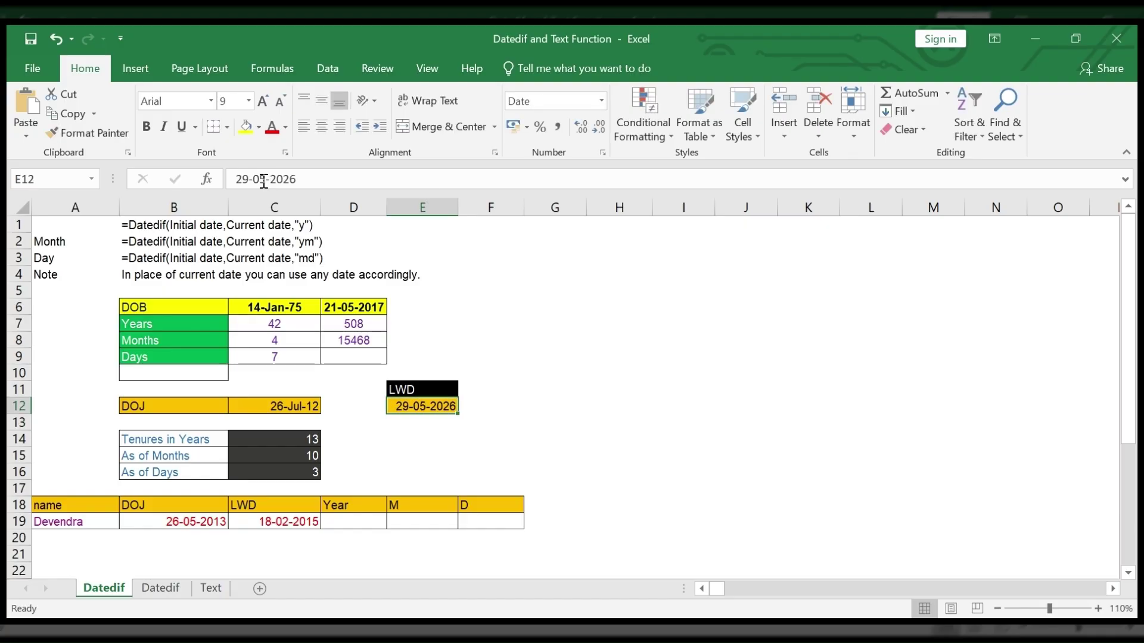
pyautogui.click(264, 180)
pyautogui.press('BackSpace')
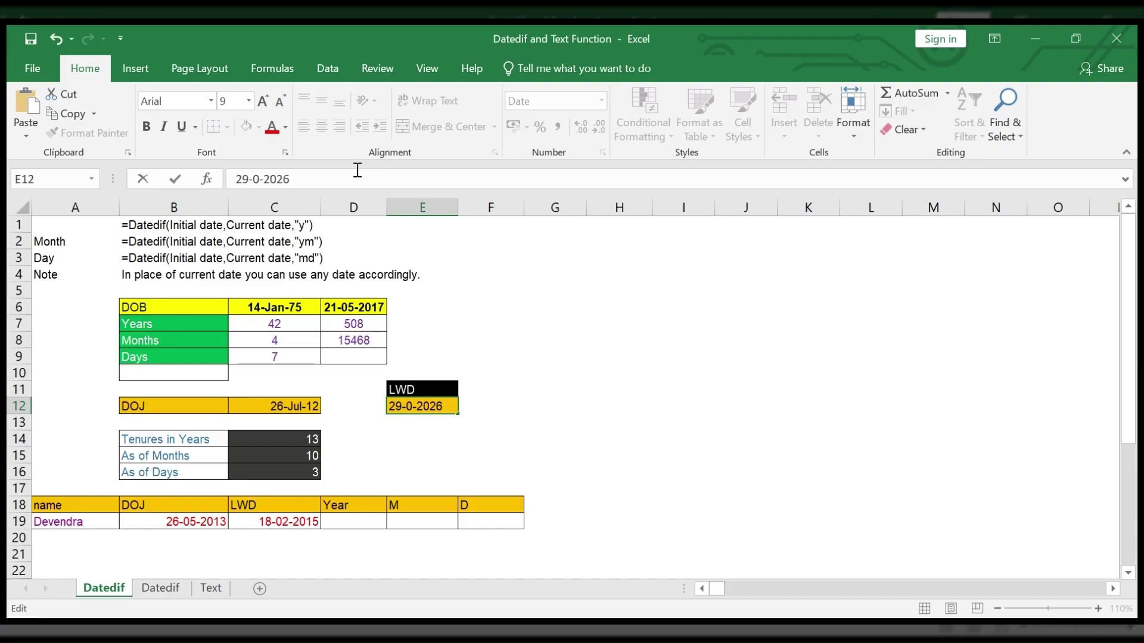
pyautogui.write('8')
pyautogui.press('Return')
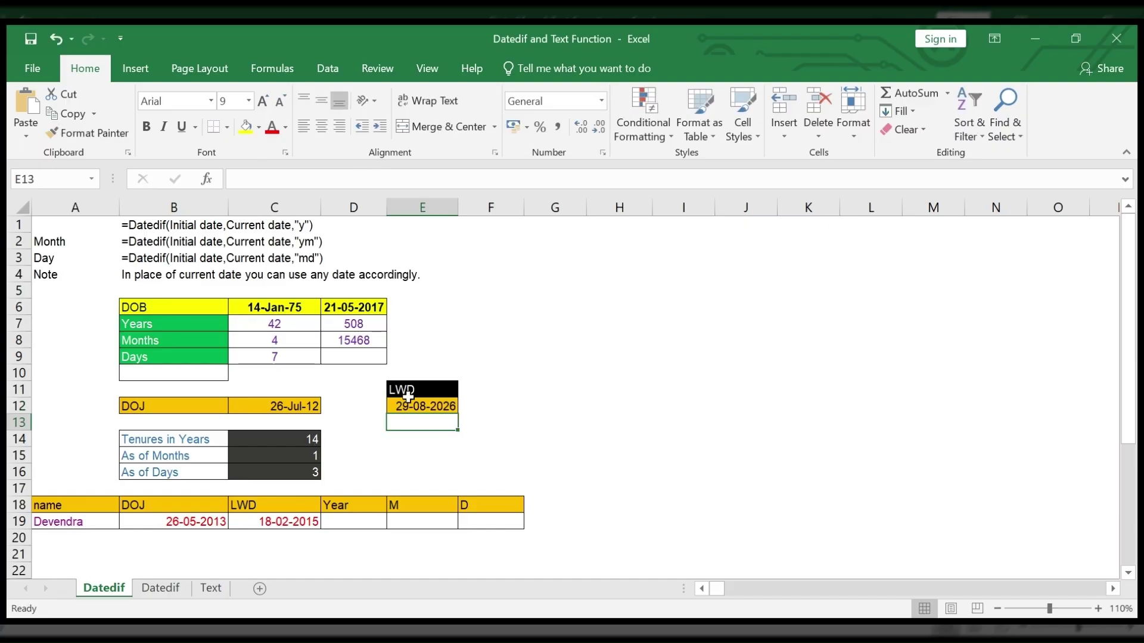
pyautogui.click(297, 455)
pyautogui.click(299, 469)
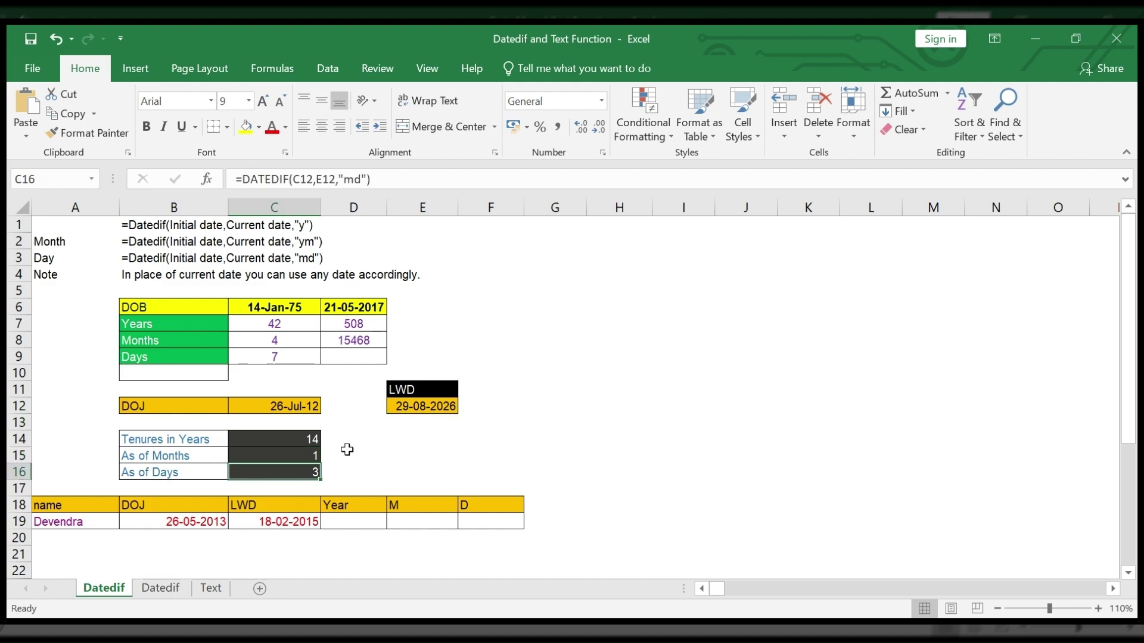
# Examine the name, DOJ and LWD table in rows 18:19 and the data below it on the sheet.
pyautogui.scroll(-1, 347, 450)
pyautogui.scroll(-1, 457, 435)
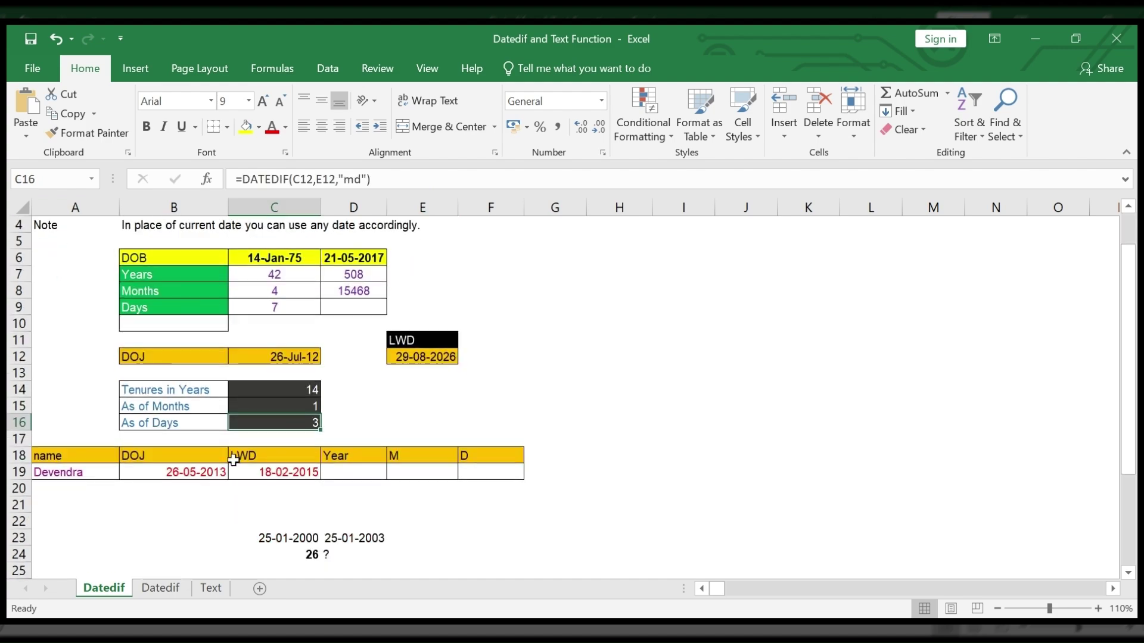
pyautogui.moveTo(205, 471); pyautogui.dragTo(265, 472)
pyautogui.click(492, 471)
pyautogui.scroll(-1, 528, 462)
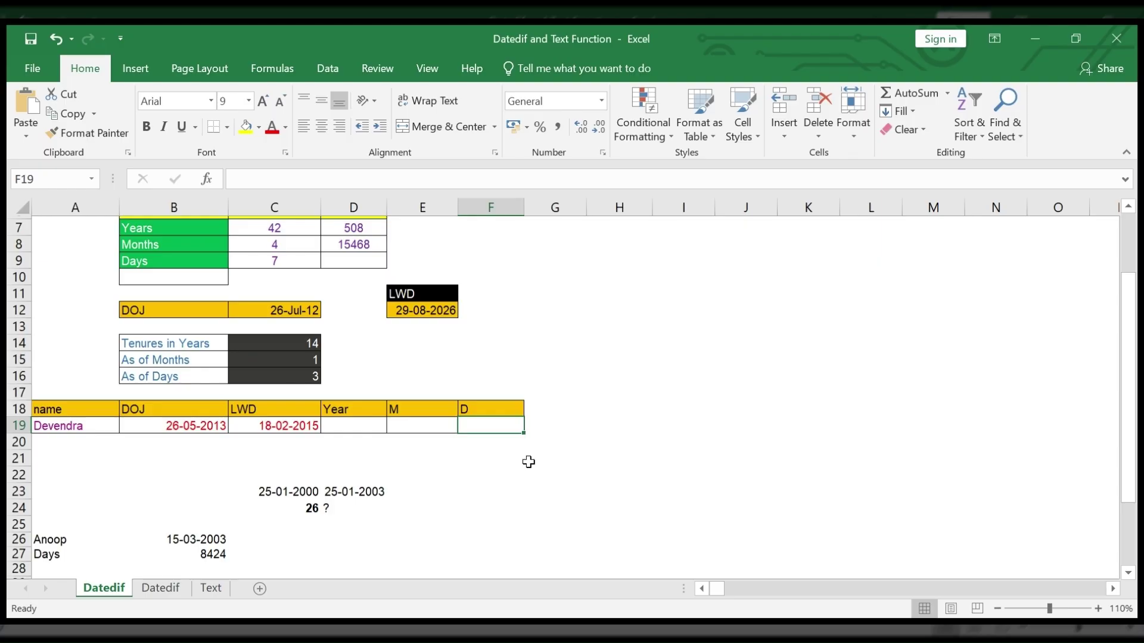
pyautogui.scroll(-1, 528, 462)
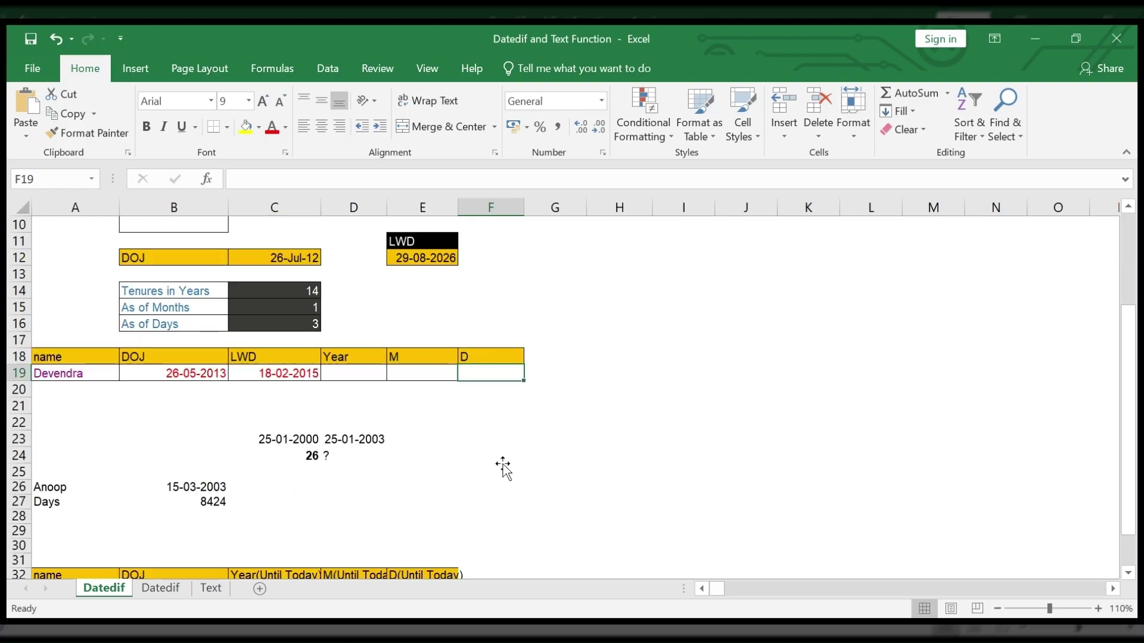
pyautogui.scroll(3, 503, 468)
# On the second Datedif sheet, clear the existing year, month and day results in E2:G9.
pyautogui.click(172, 586)
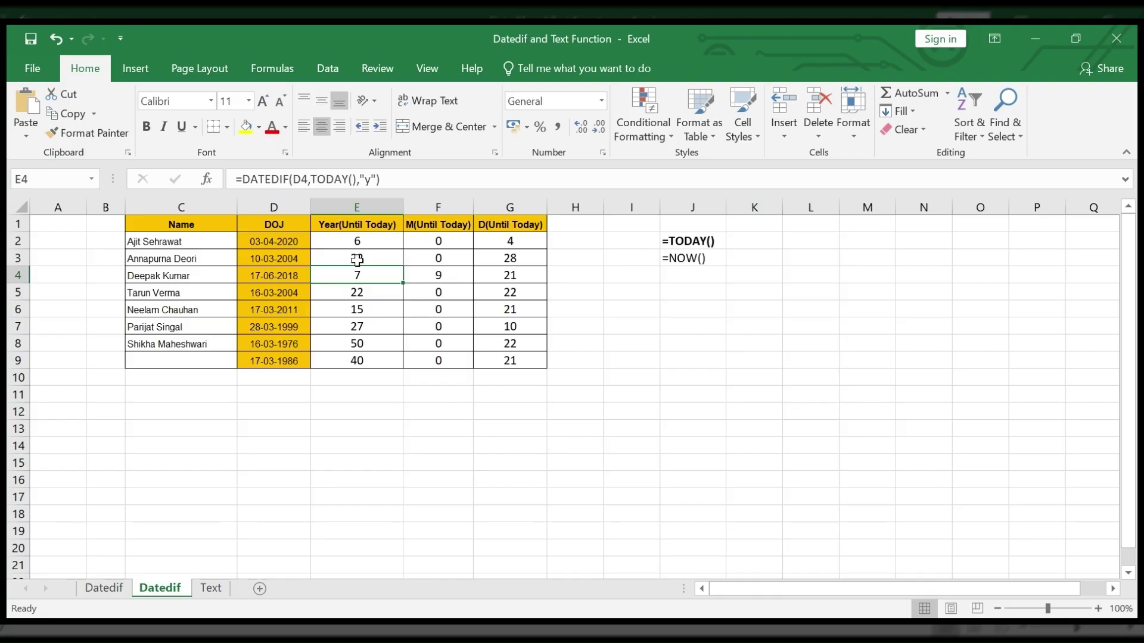
pyautogui.moveTo(357, 241); pyautogui.dragTo(504, 359)
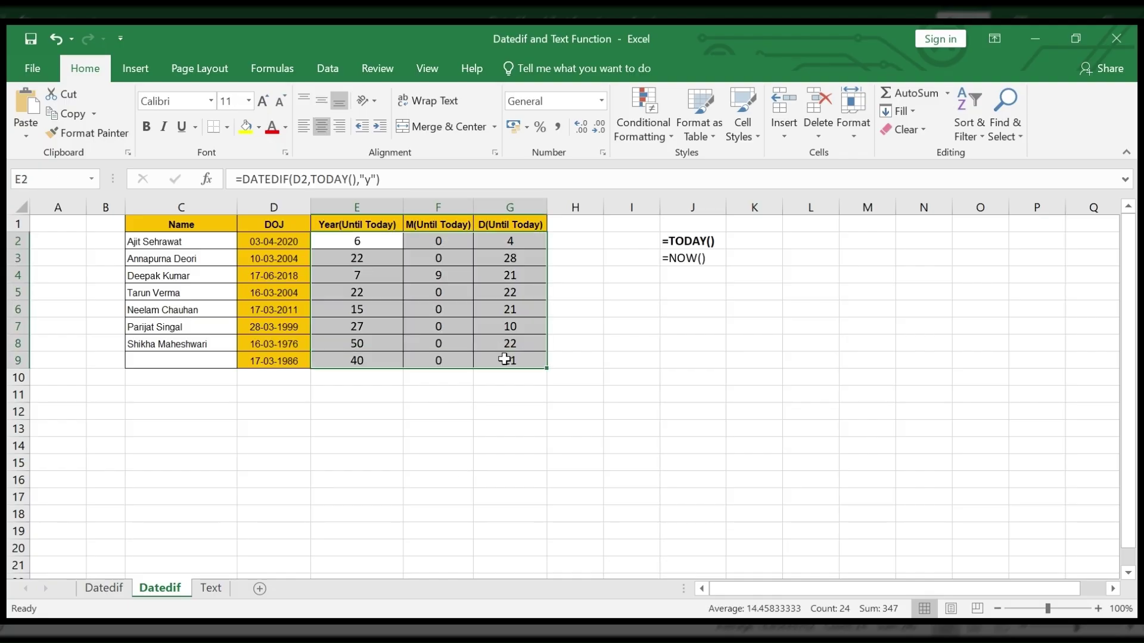
pyautogui.press('Delete')
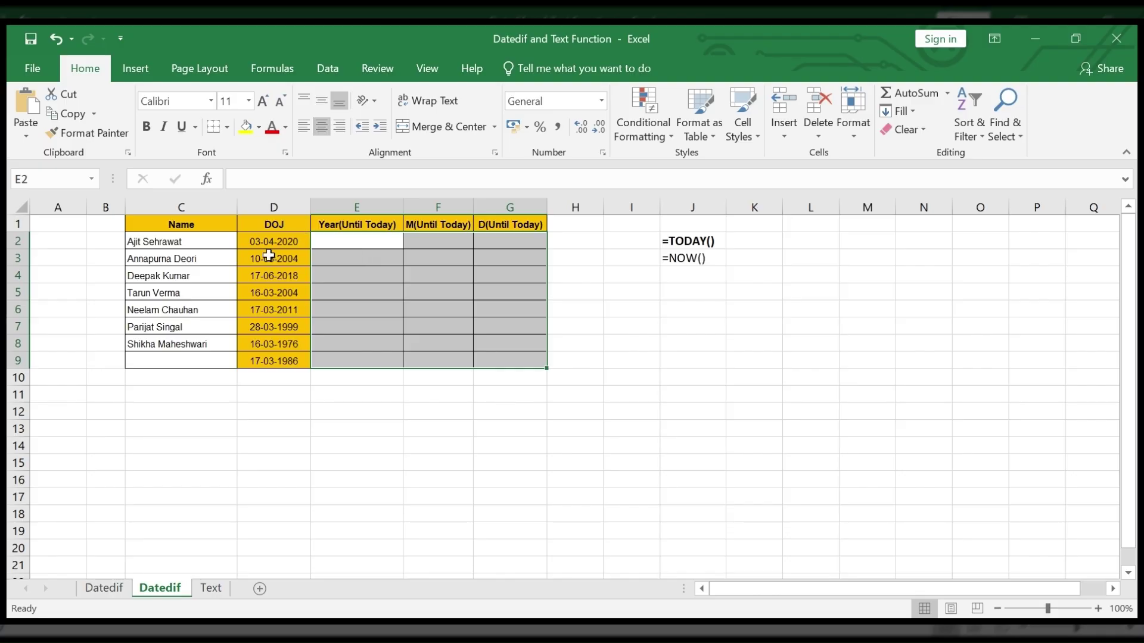
# Enter =DATEDIF(D2,TODAY(),"y") in E2 to calculate the first employee's full years of service from DOJ until today.
pyautogui.click(284, 243)
pyautogui.click(346, 239)
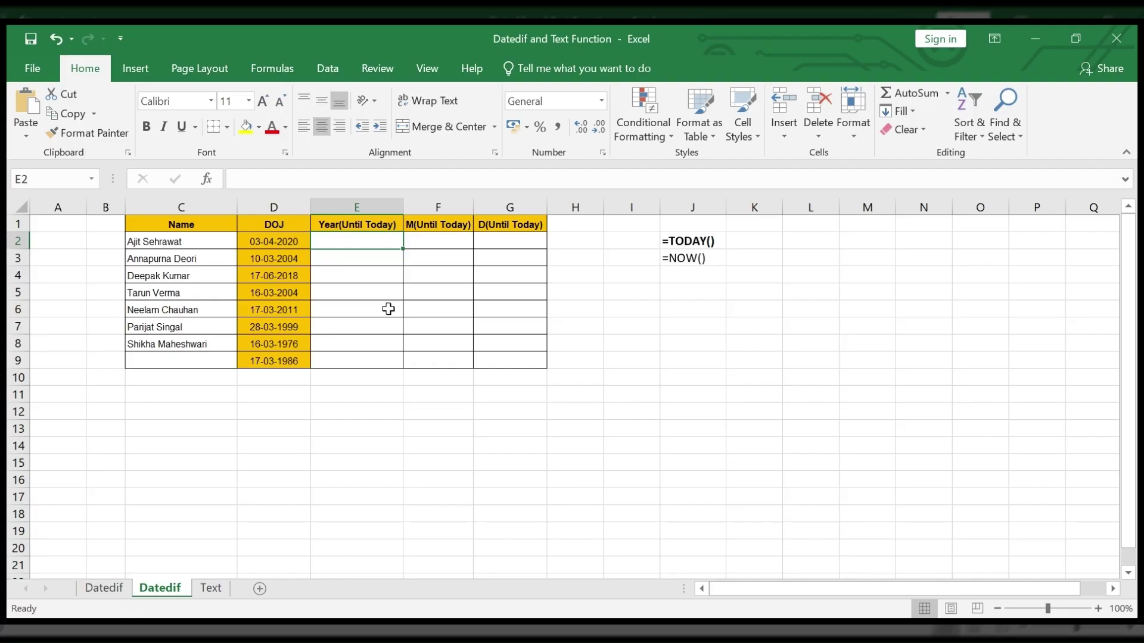
pyautogui.write('=date')
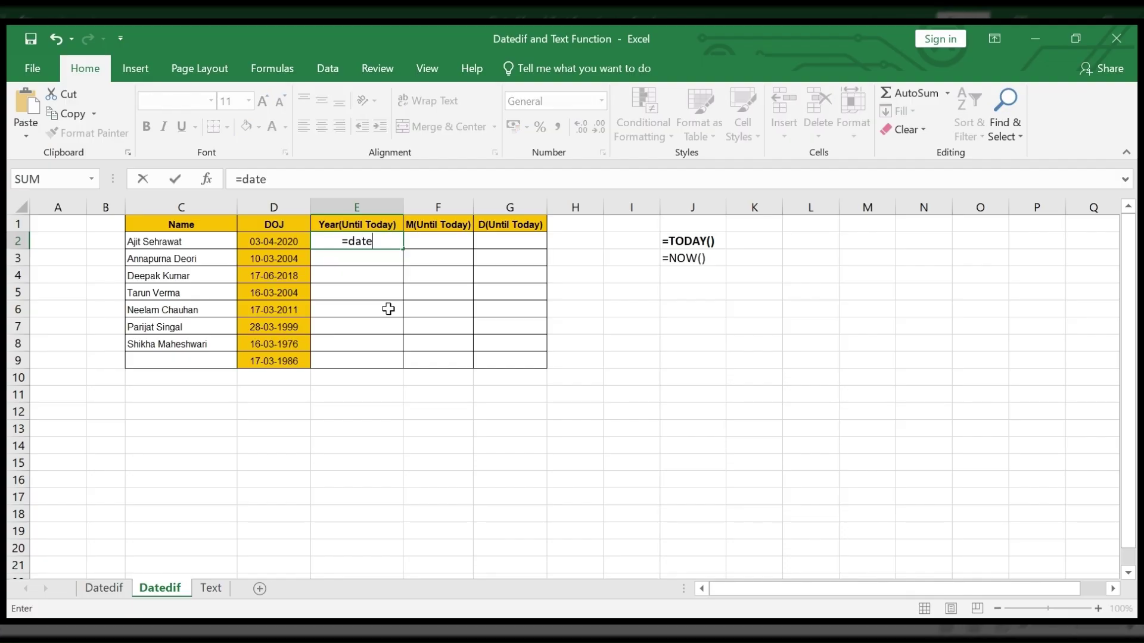
pyautogui.write('dif(')
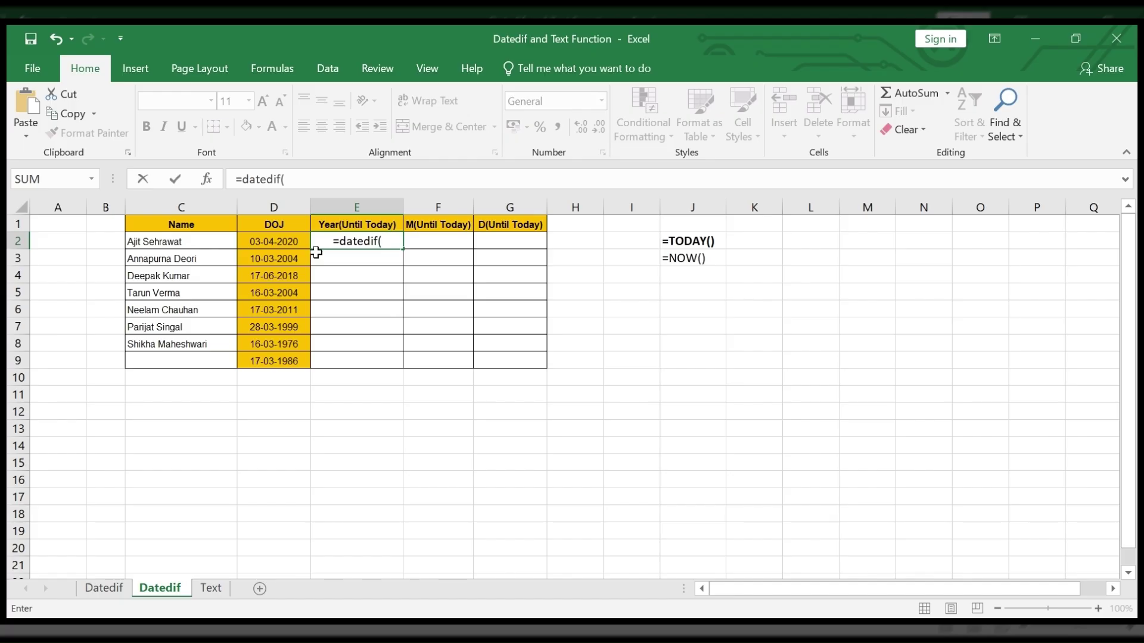
pyautogui.press('Left')
pyautogui.write(',')
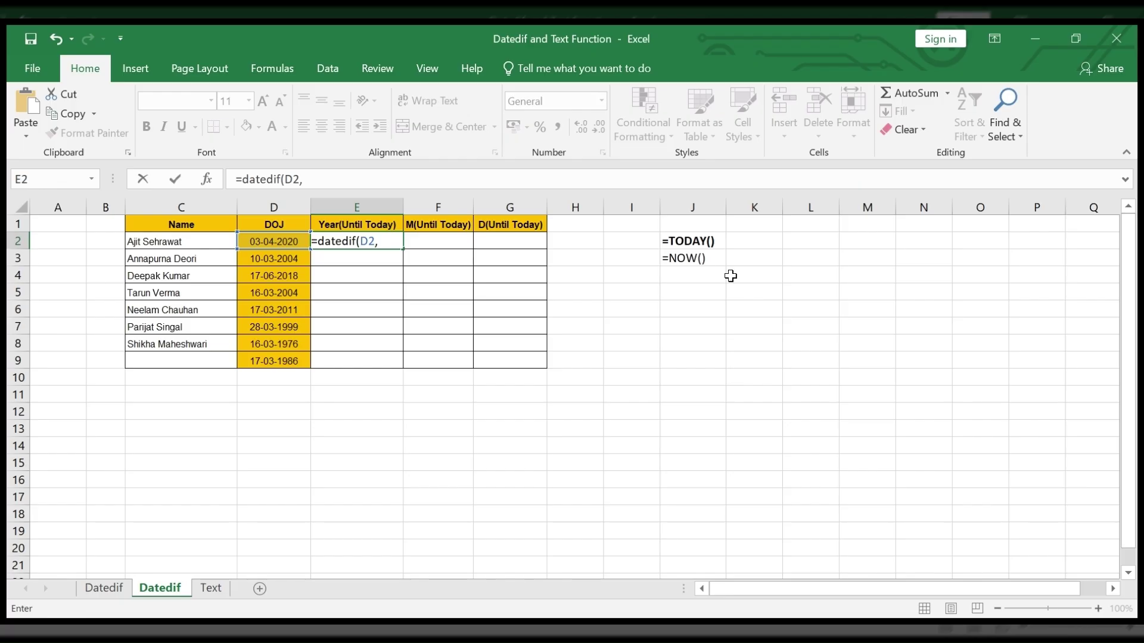
pyautogui.write('today')
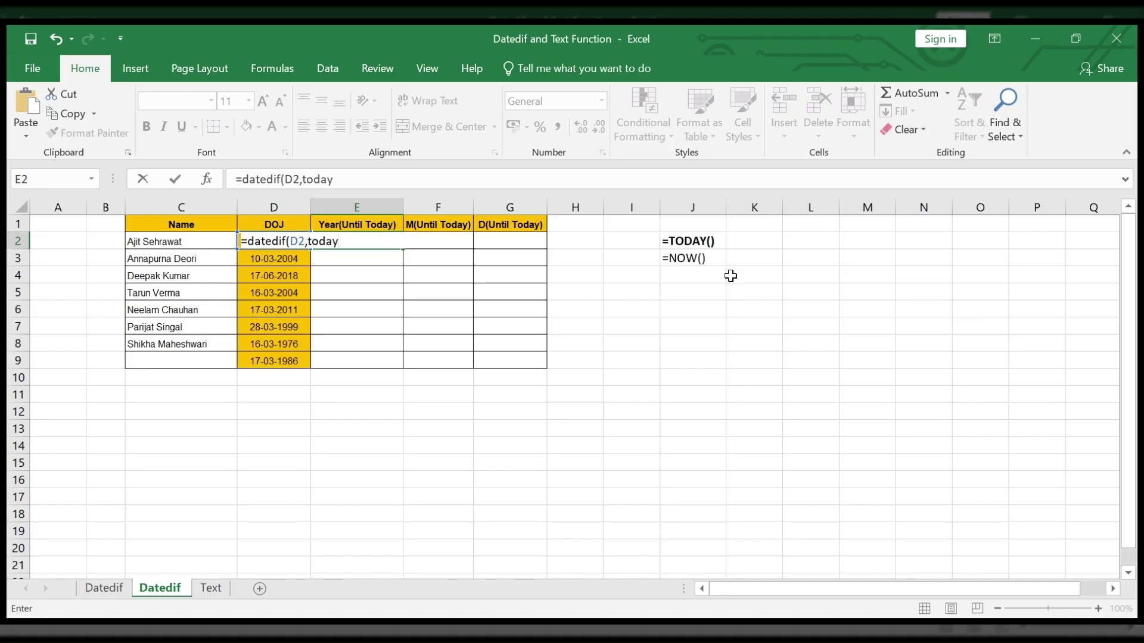
pyautogui.write('(),')
pyautogui.write('"y")')
pyautogui.press('Return')
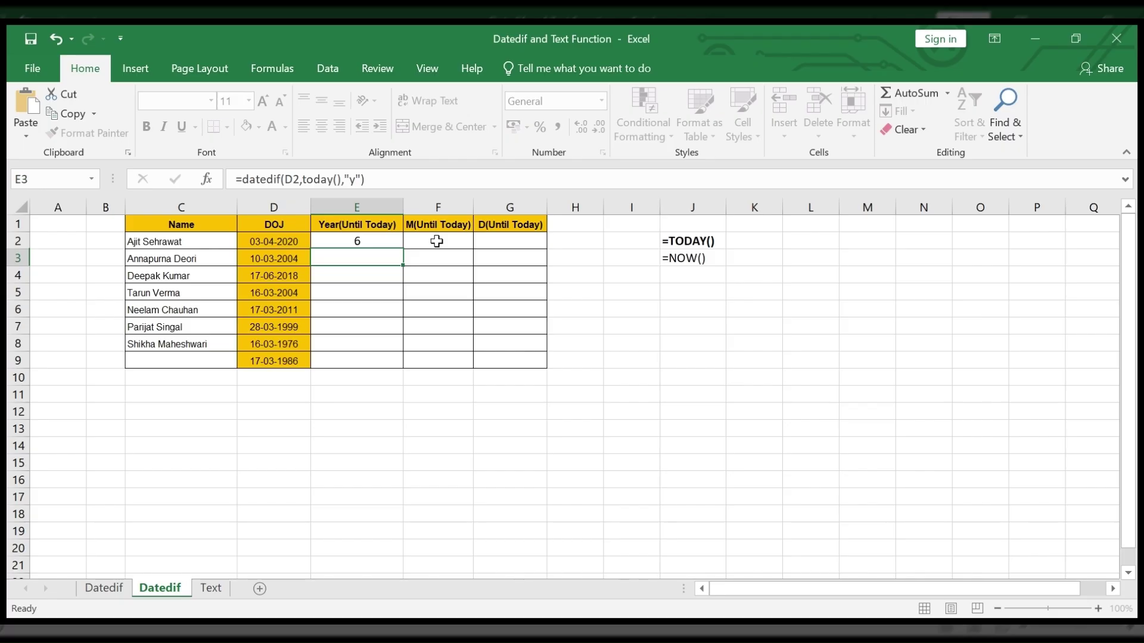
pyautogui.click(383, 242)
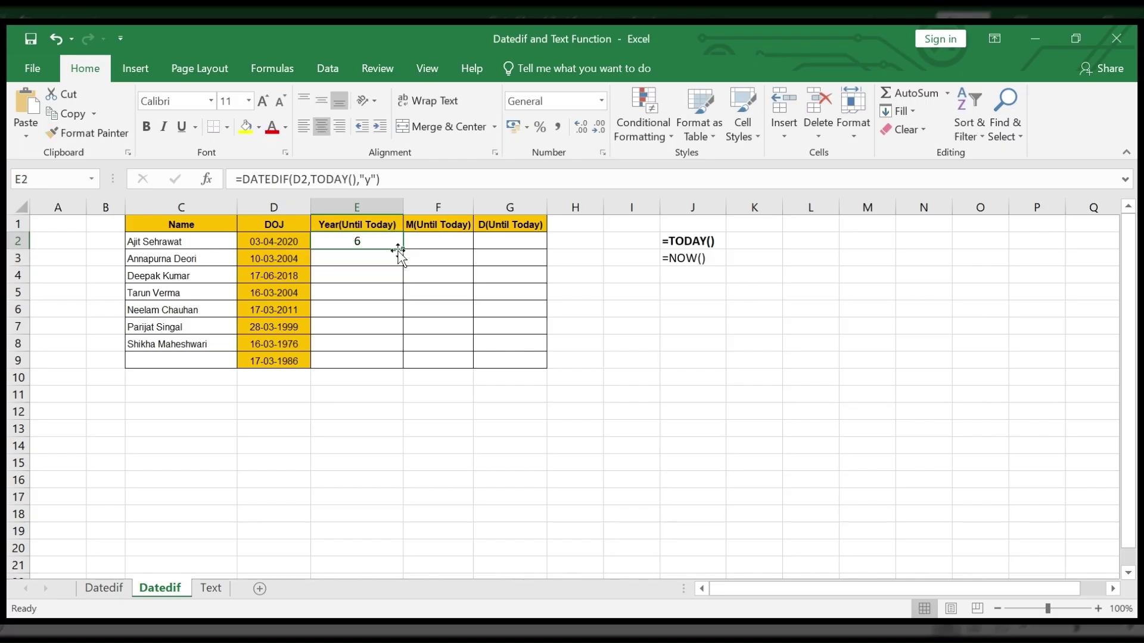
# Fill the DATEDIF years formula from E2 down to E9 and check the first employees' years of service.
pyautogui.doubleClick(400, 249)
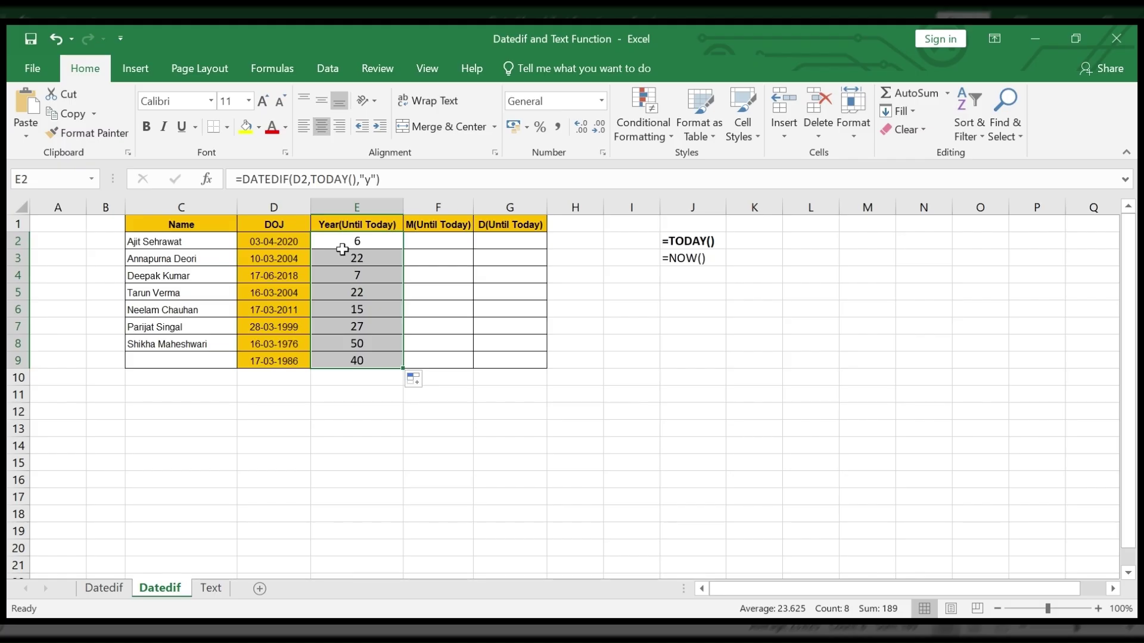
pyautogui.click(188, 244)
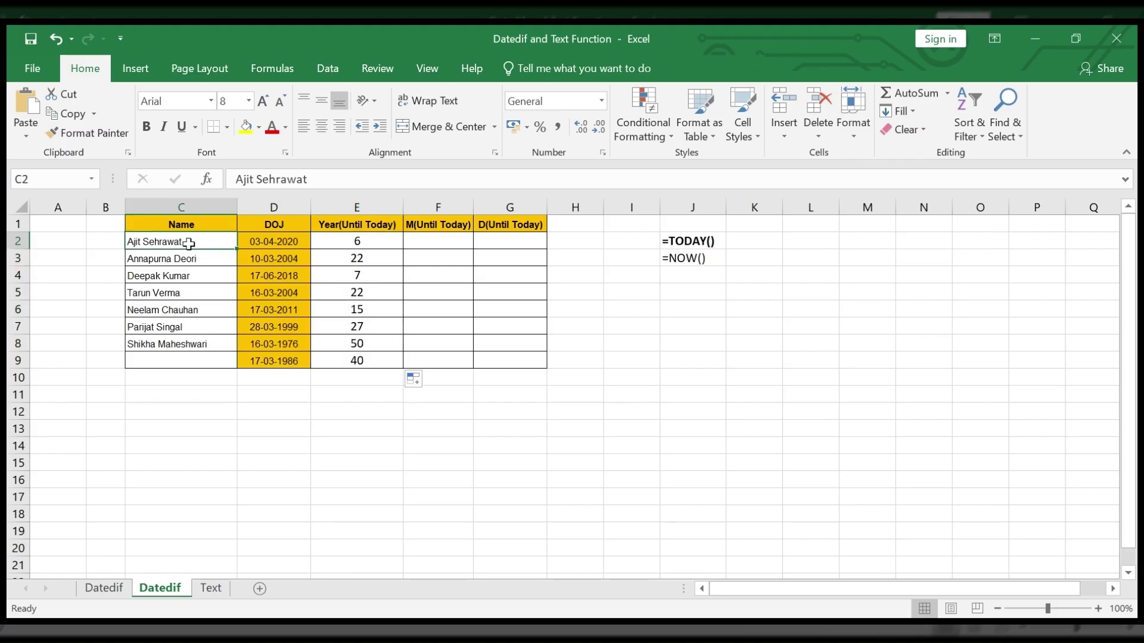
pyautogui.click(352, 238)
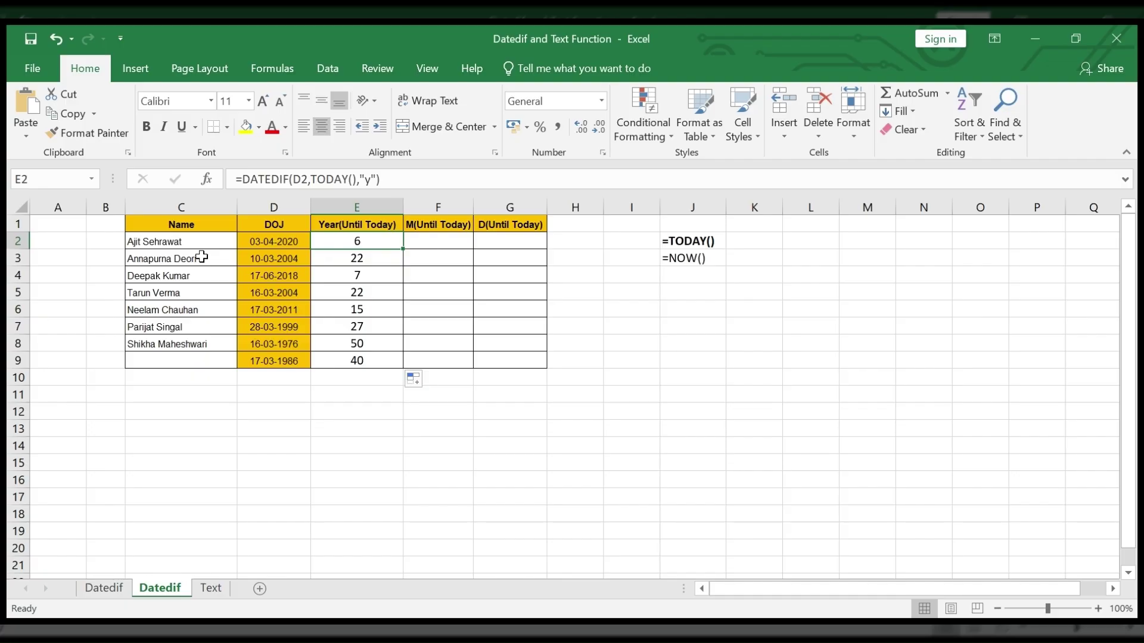
pyautogui.click(344, 255)
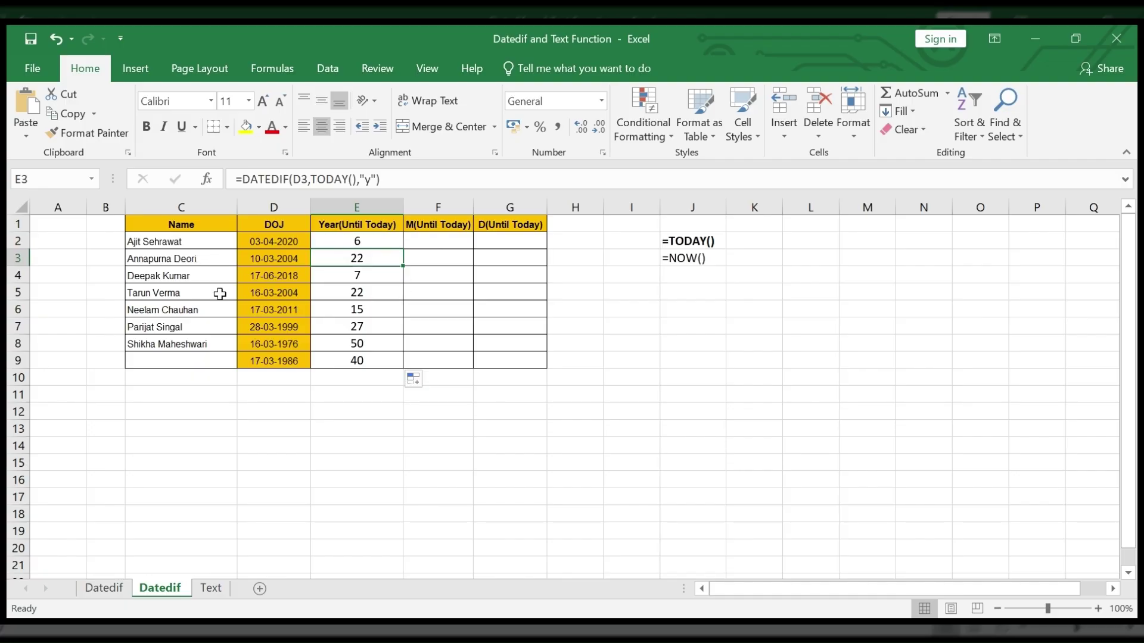
pyautogui.click(219, 275)
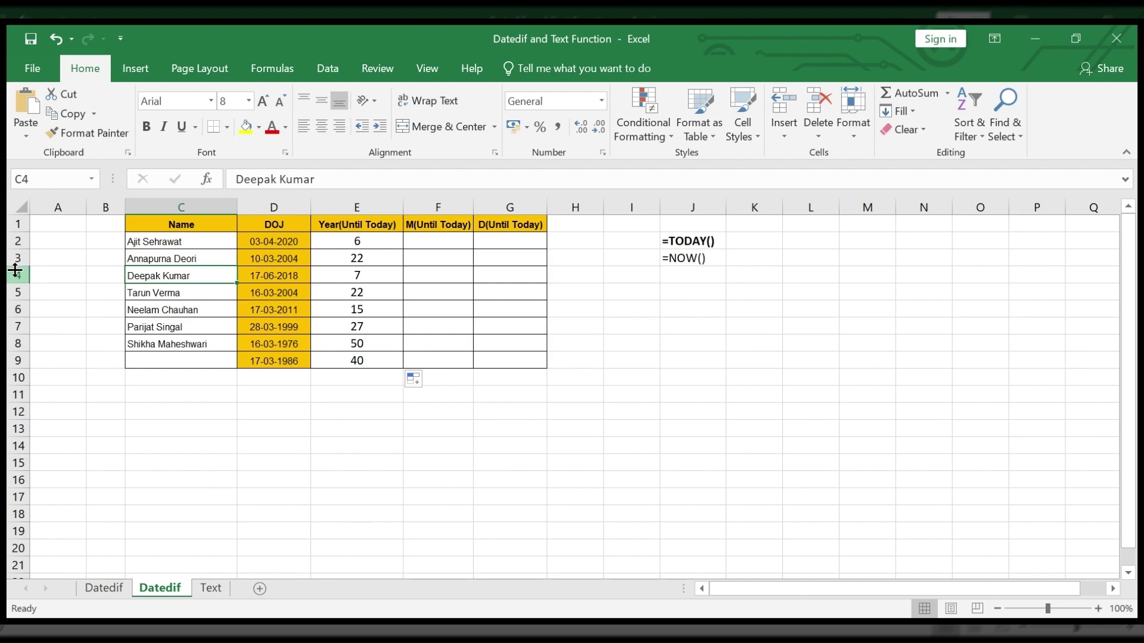
# Add filters to header row 1 and remove them again.
pyautogui.click(6, 223)
pyautogui.press('alt')
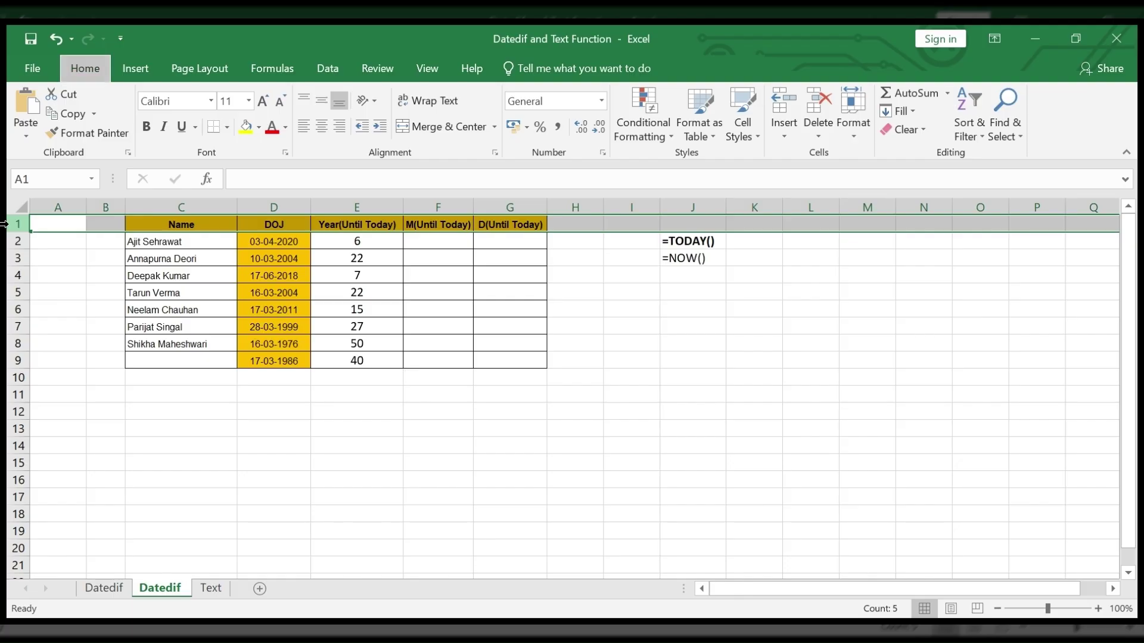
pyautogui.hotkey('ctrl', 'shift', 'l')
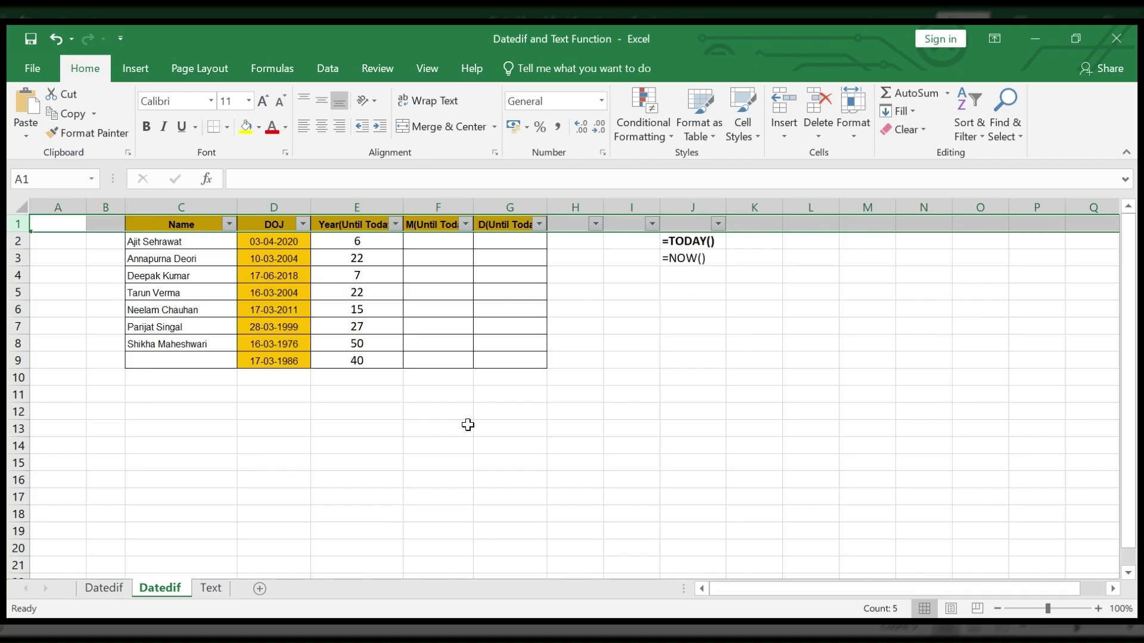
pyautogui.click(307, 324)
pyautogui.hotkey('ctrl', 'shift', 'l')
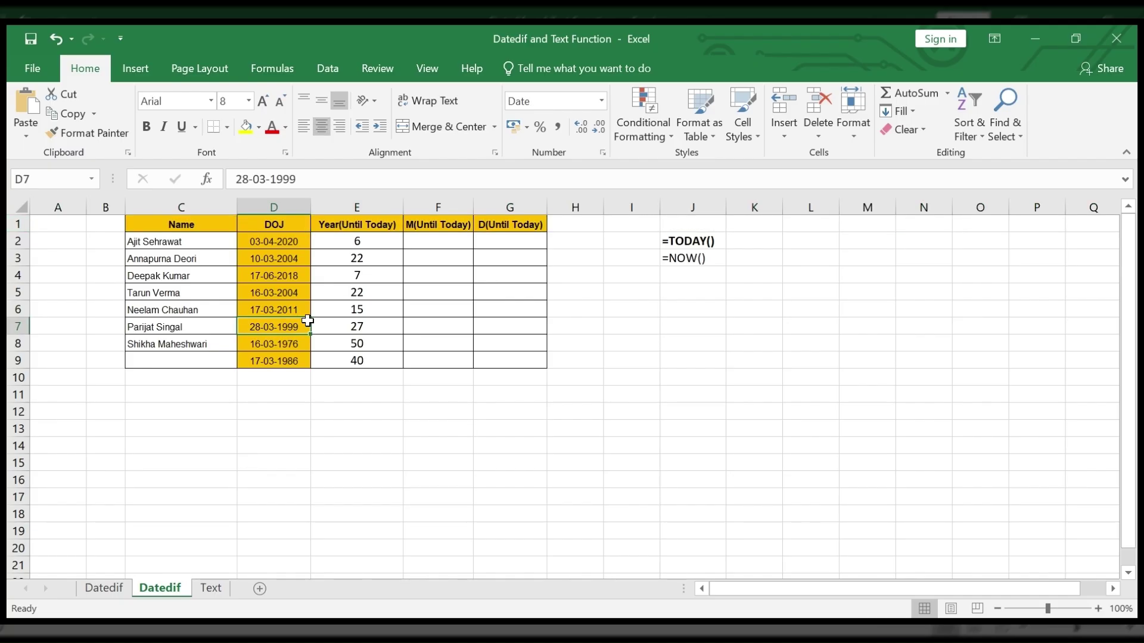
# Copy the formula text =DATEDIF(D2,TODAY(),"y") from E2 into the month cell F2 and the day cell G2.
pyautogui.click(375, 239)
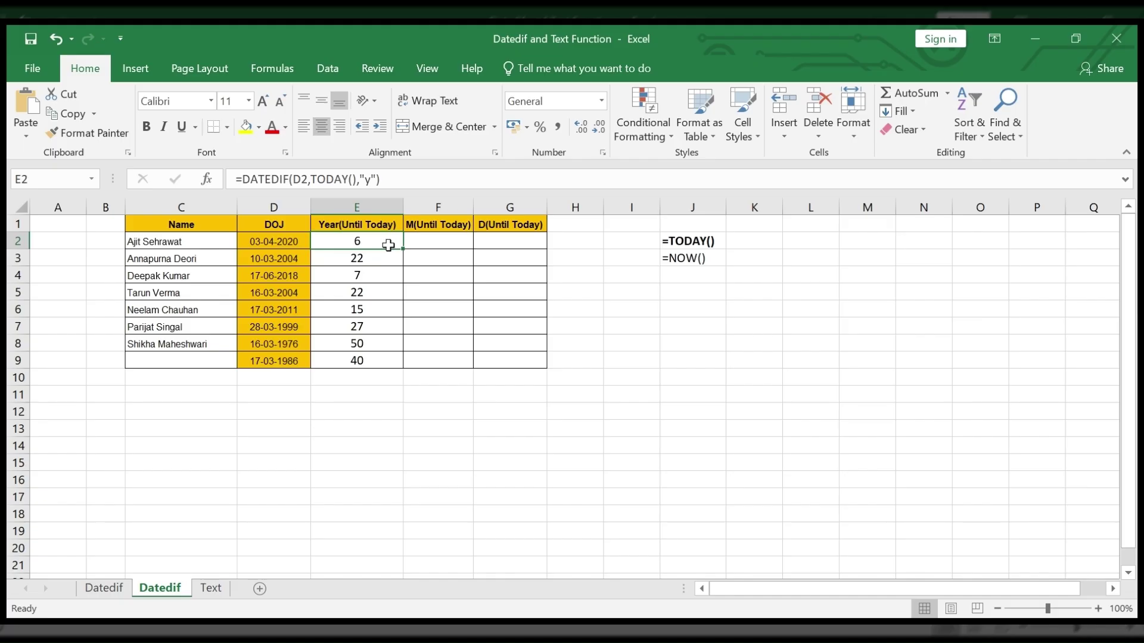
pyautogui.click(455, 249)
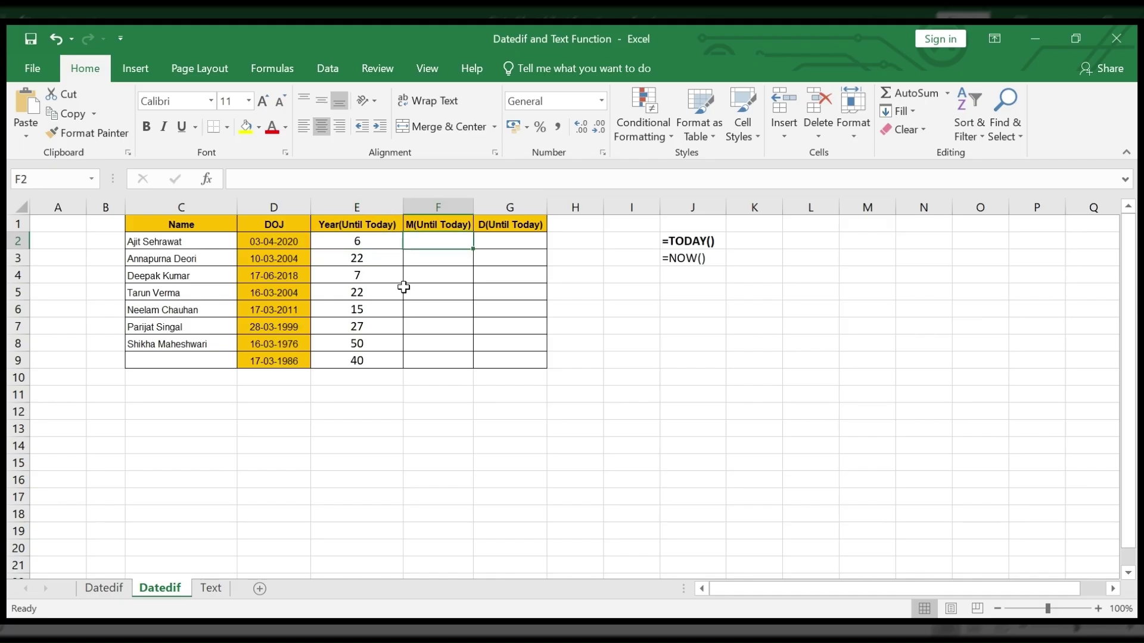
pyautogui.click(388, 241)
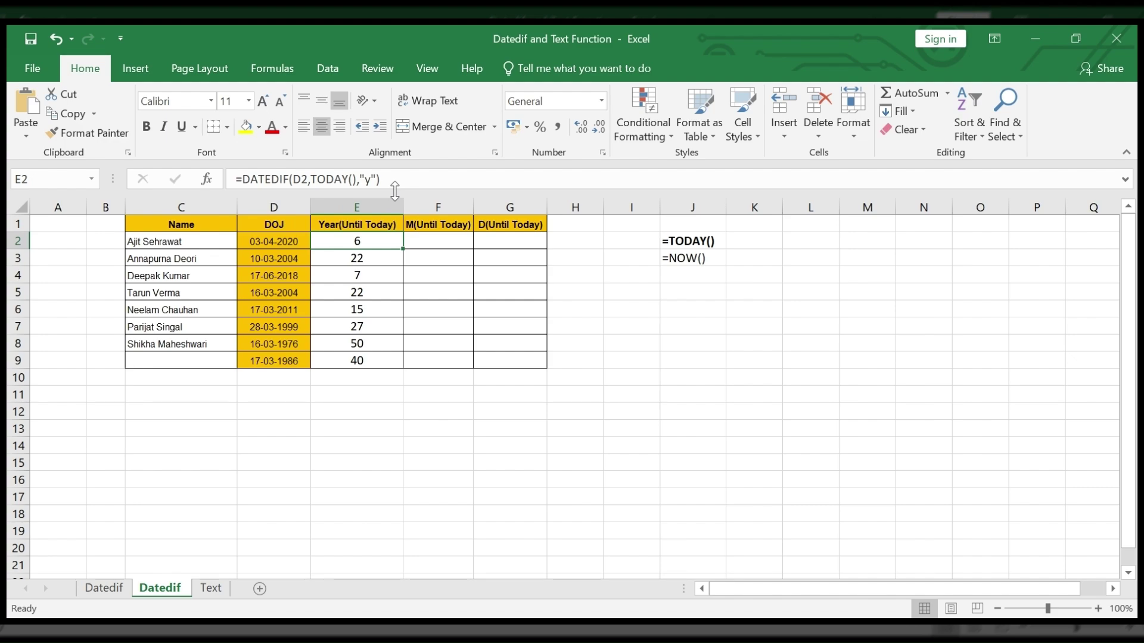
pyautogui.moveTo(386, 179); pyautogui.dragTo(153, 186)
pyautogui.hotkey('ctrl', 'c')
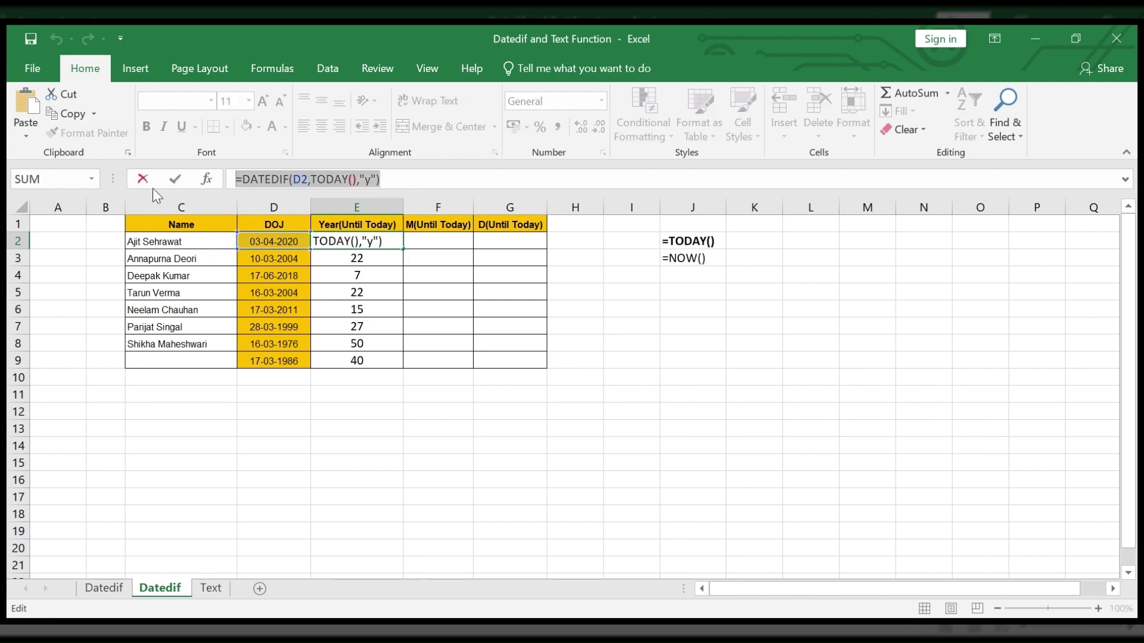
pyautogui.click(174, 179)
pyautogui.click(450, 238)
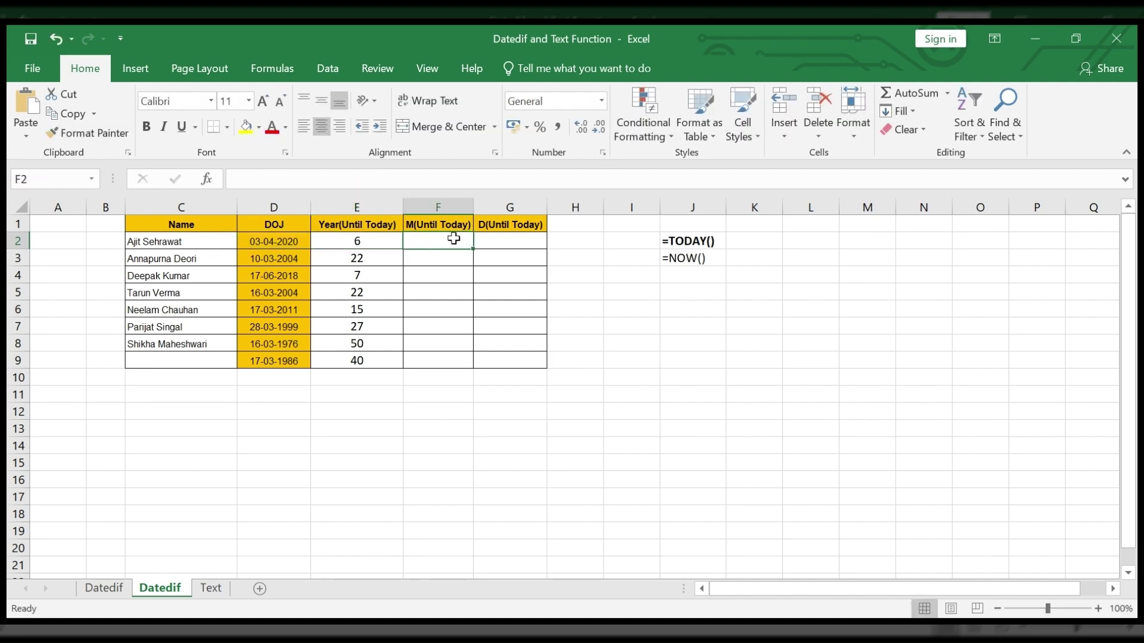
pyautogui.hotkey('ctrl', 'v')
pyautogui.click(501, 238)
pyautogui.hotkey('ctrl', 'v')
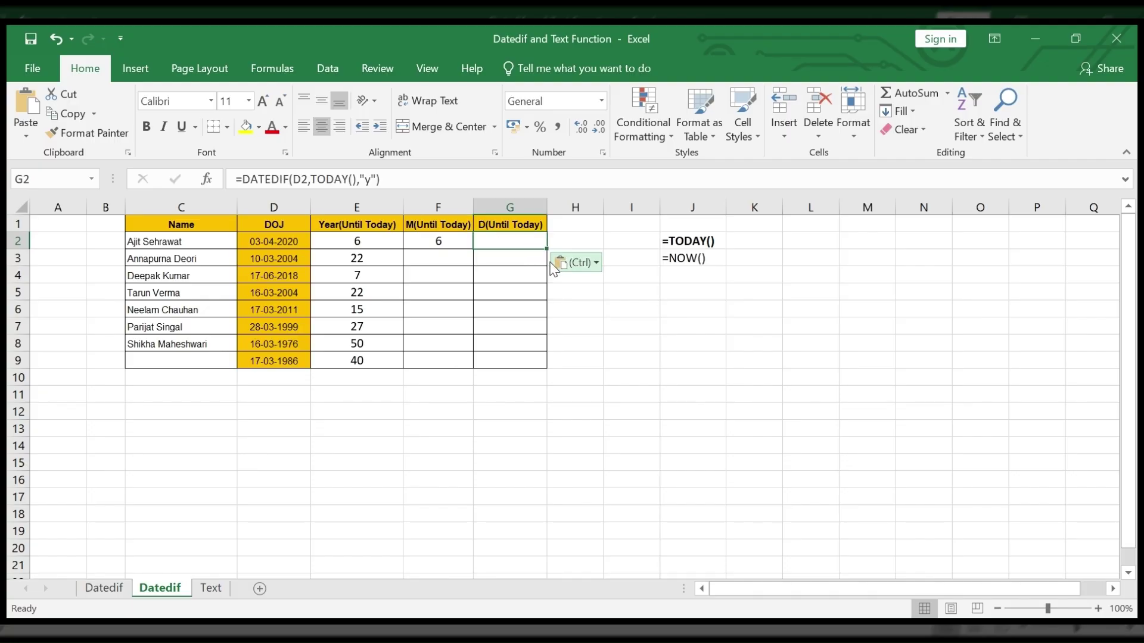
# Change the unit of the DATEDIF formula in F2 to "ym" to return the remaining months.
pyautogui.click(434, 239)
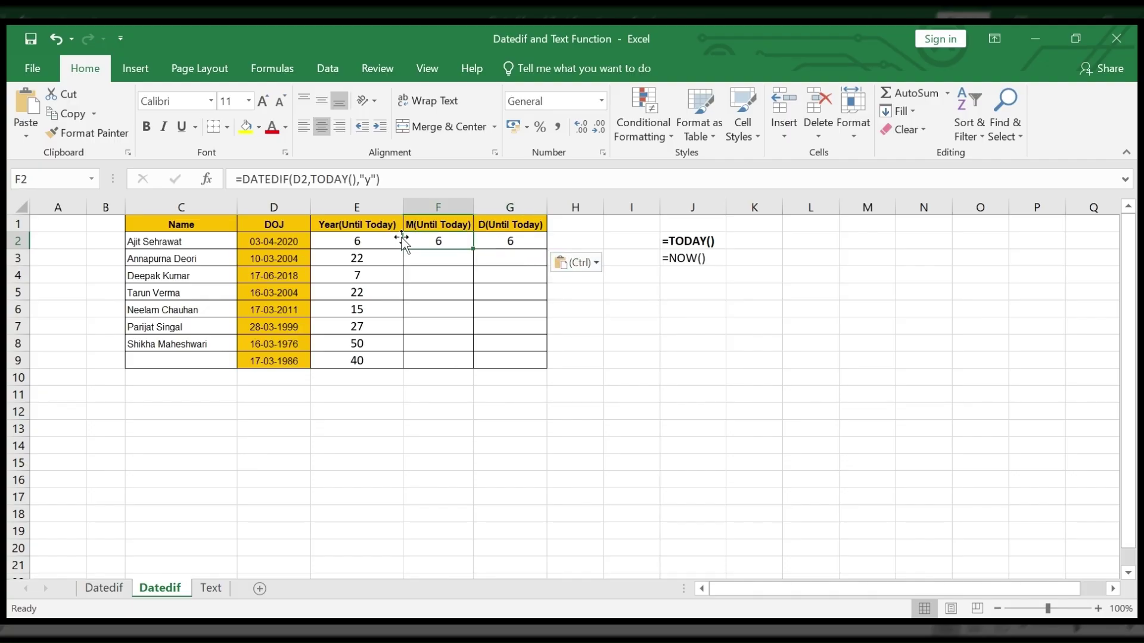
pyautogui.click(376, 180)
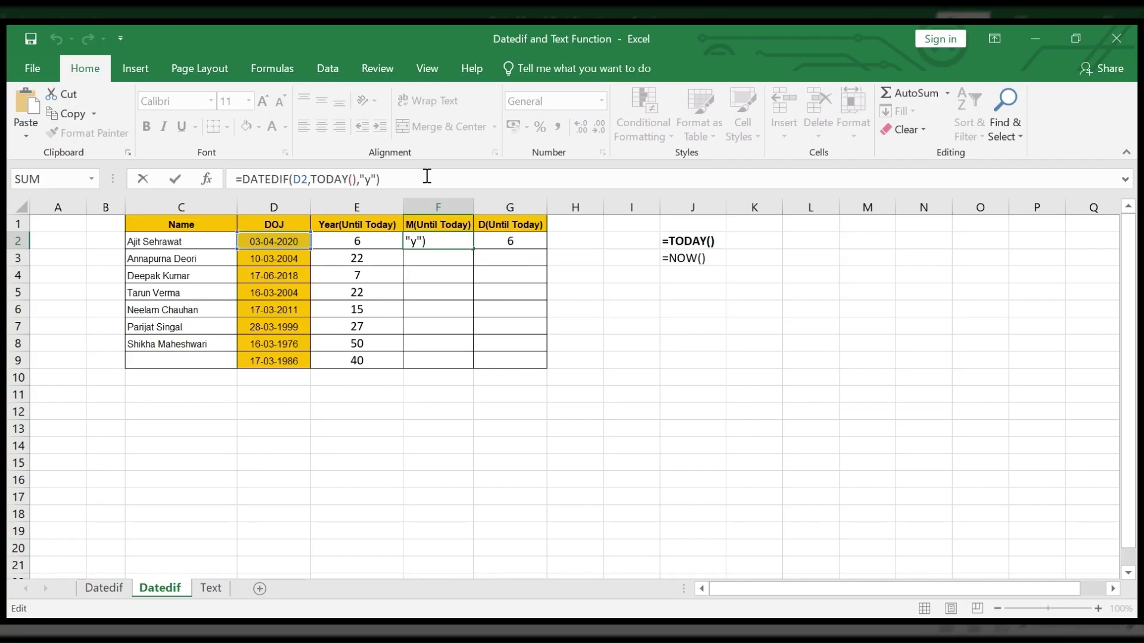
pyautogui.write('m')
pyautogui.press('Return')
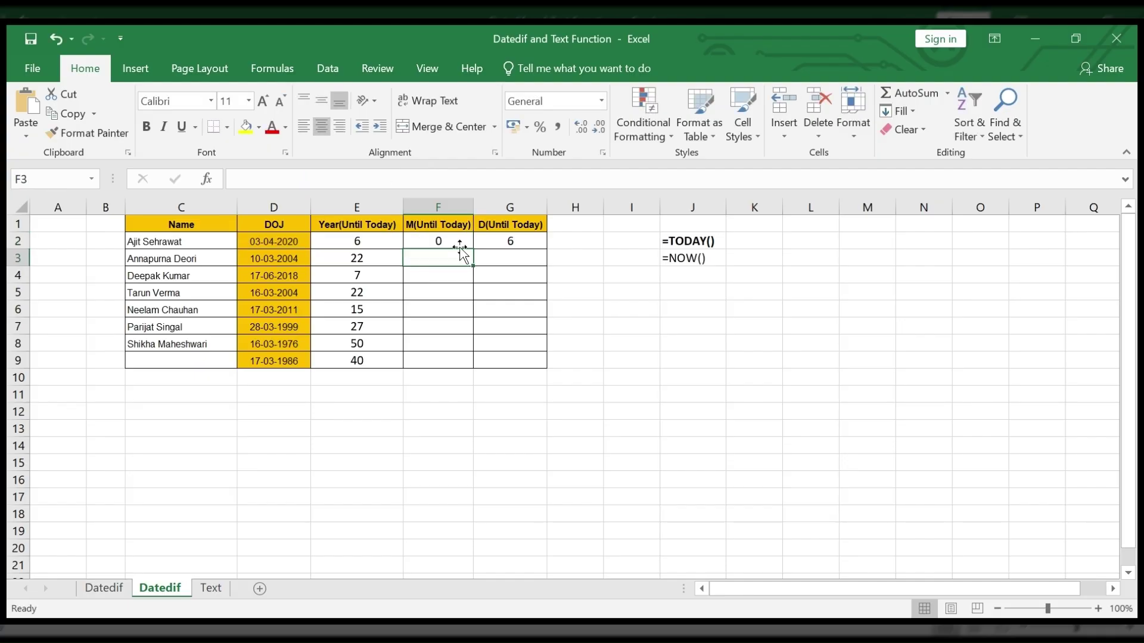
pyautogui.click(460, 245)
# Change the unit of the DATEDIF formula in G2 to "md" to return the remaining days.
pyautogui.click(512, 249)
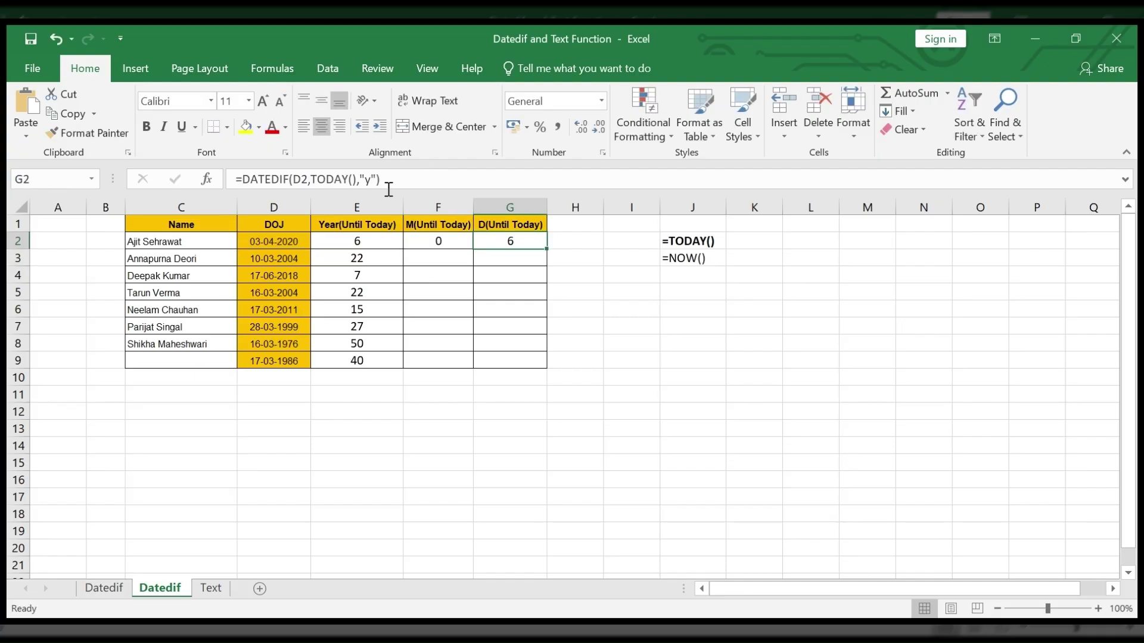
pyautogui.click(416, 173)
pyautogui.press('Left')
pyautogui.press('Left')
pyautogui.press('BackSpace')
pyautogui.write('m')
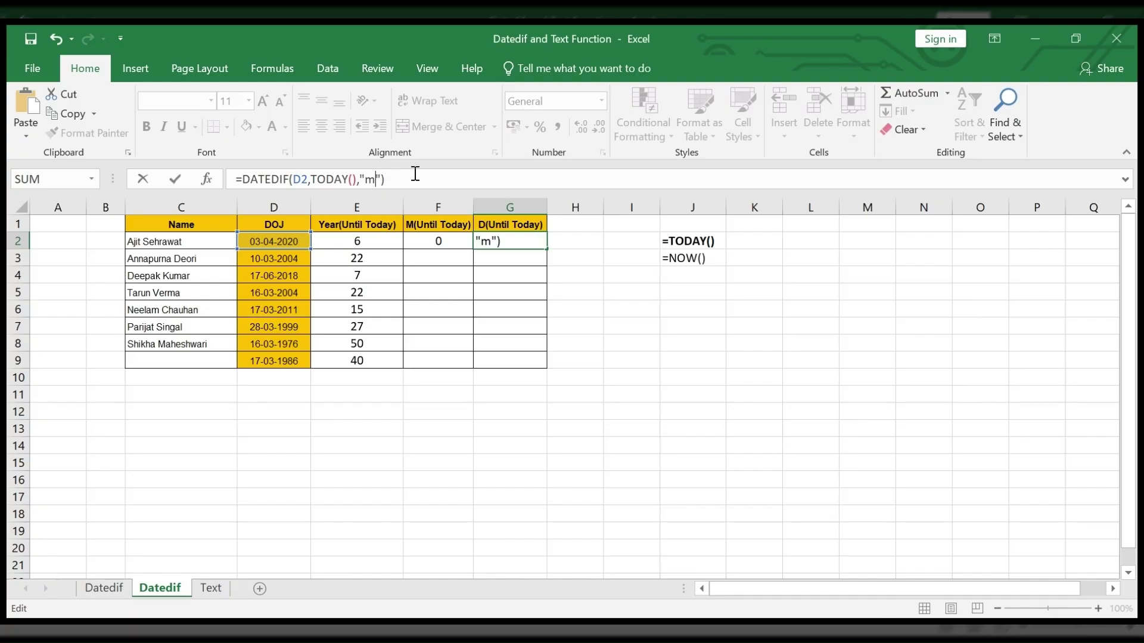
pyautogui.write('d')
pyautogui.press('Return')
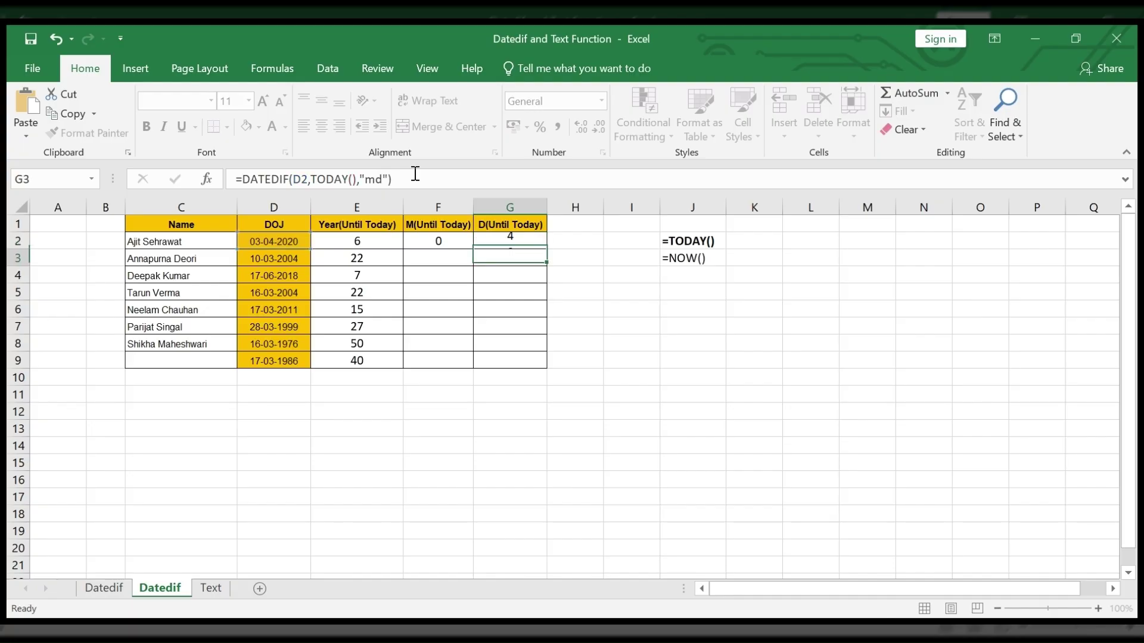
# Fill the month and day formulas in F2:G2 down to row 9 for all employees.
pyautogui.moveTo(402, 241); pyautogui.dragTo(548, 248)
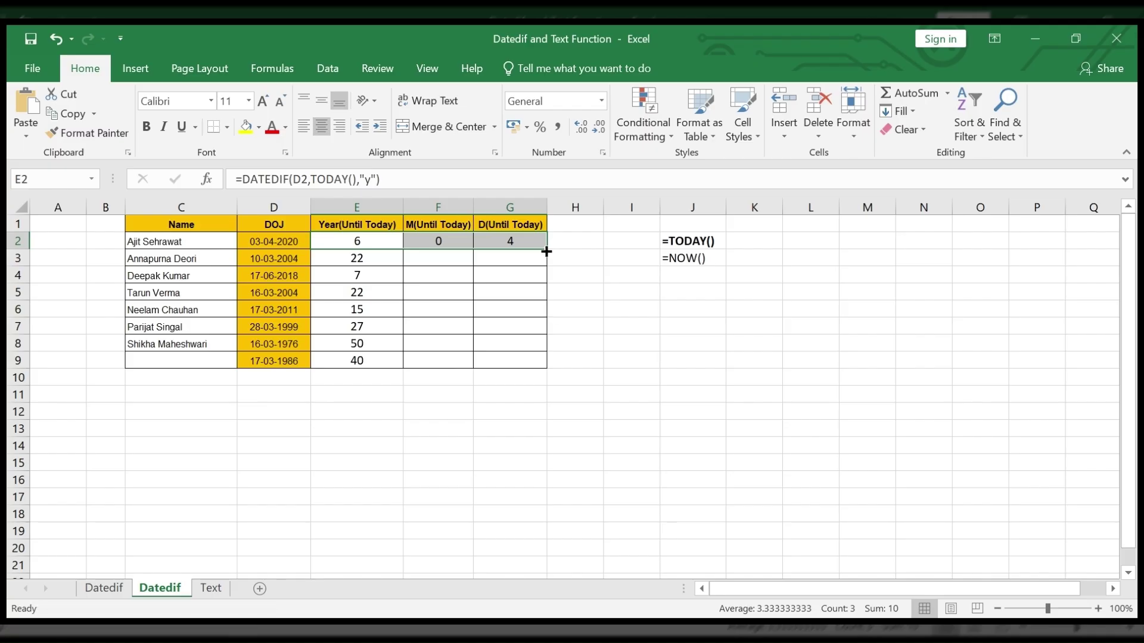
pyautogui.click(566, 308)
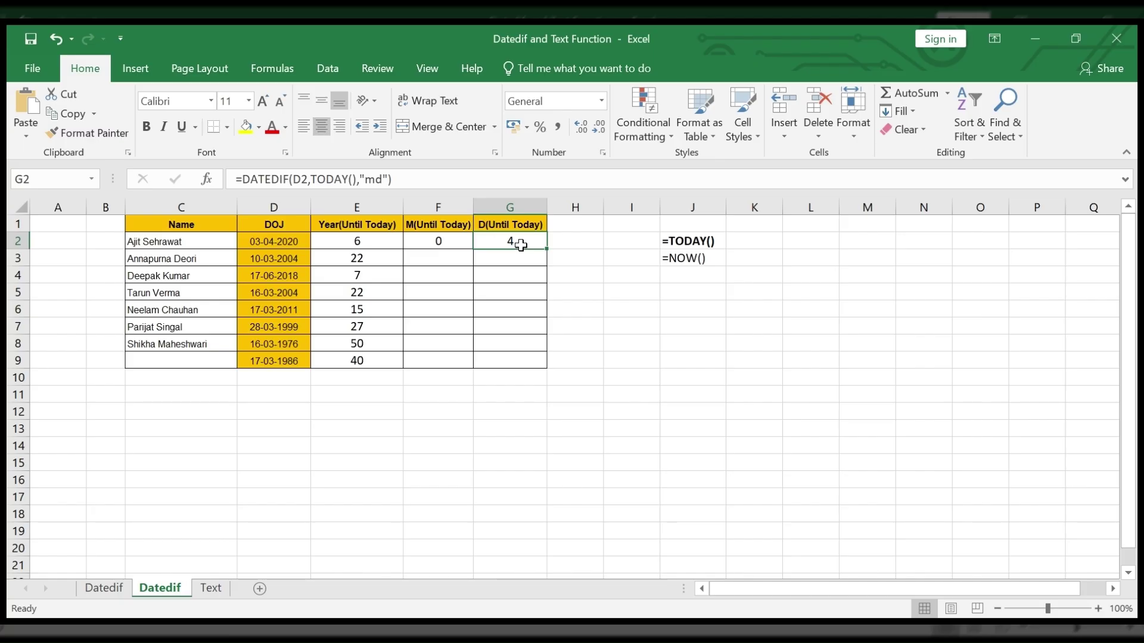
pyautogui.moveTo(447, 242); pyautogui.dragTo(499, 243)
pyautogui.moveTo(453, 241); pyautogui.dragTo(539, 244)
pyautogui.doubleClick(542, 248)
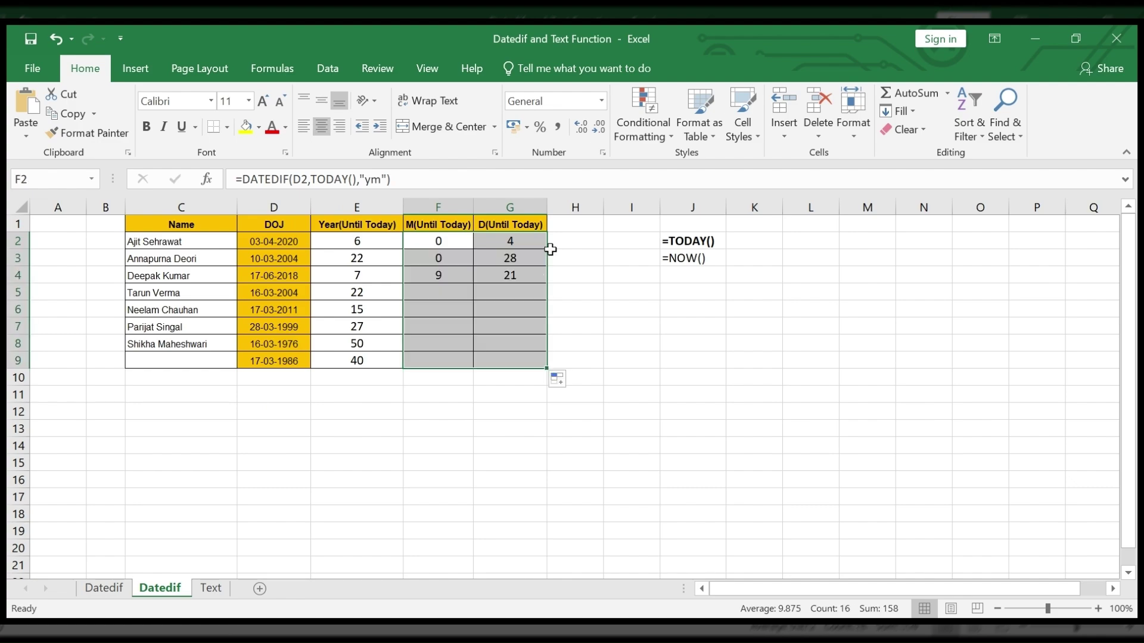
pyautogui.click(625, 272)
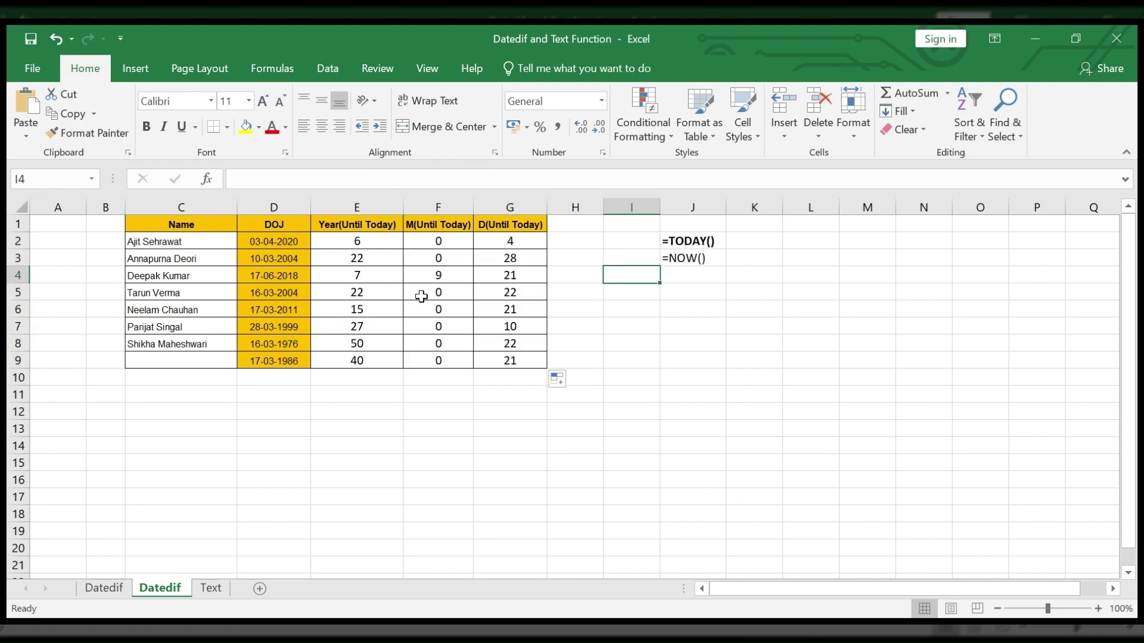
# Examine the year, month and day results until today for the employees in rows 2 to 4.
pyautogui.click(373, 248)
pyautogui.click(458, 241)
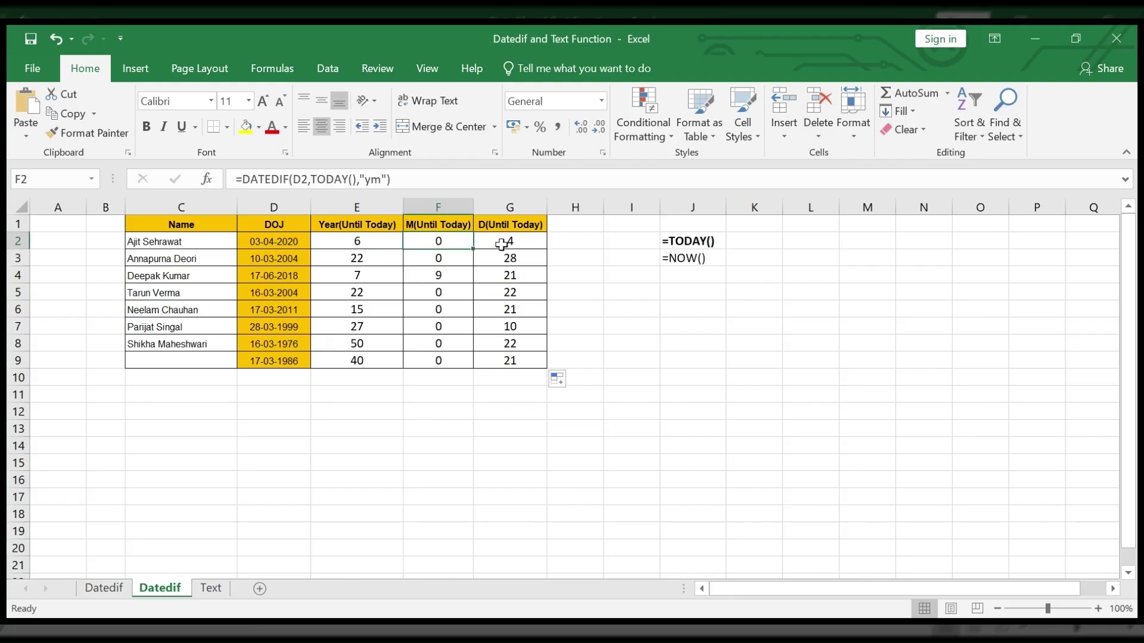
pyautogui.click(509, 243)
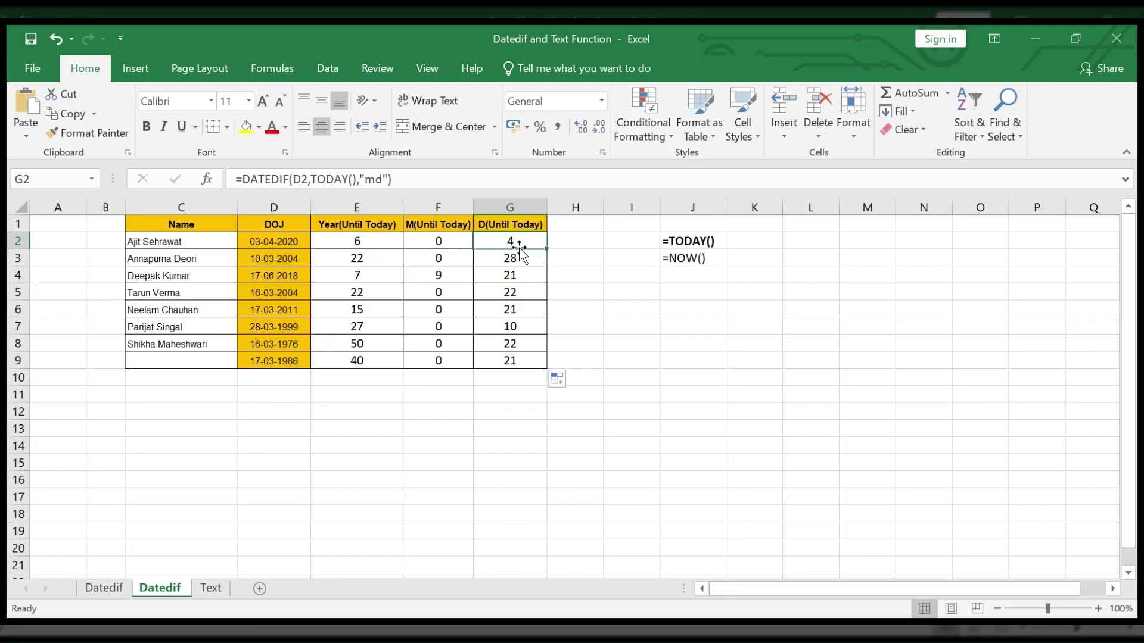
pyautogui.click(376, 260)
pyautogui.press('Right')
pyautogui.press('Right')
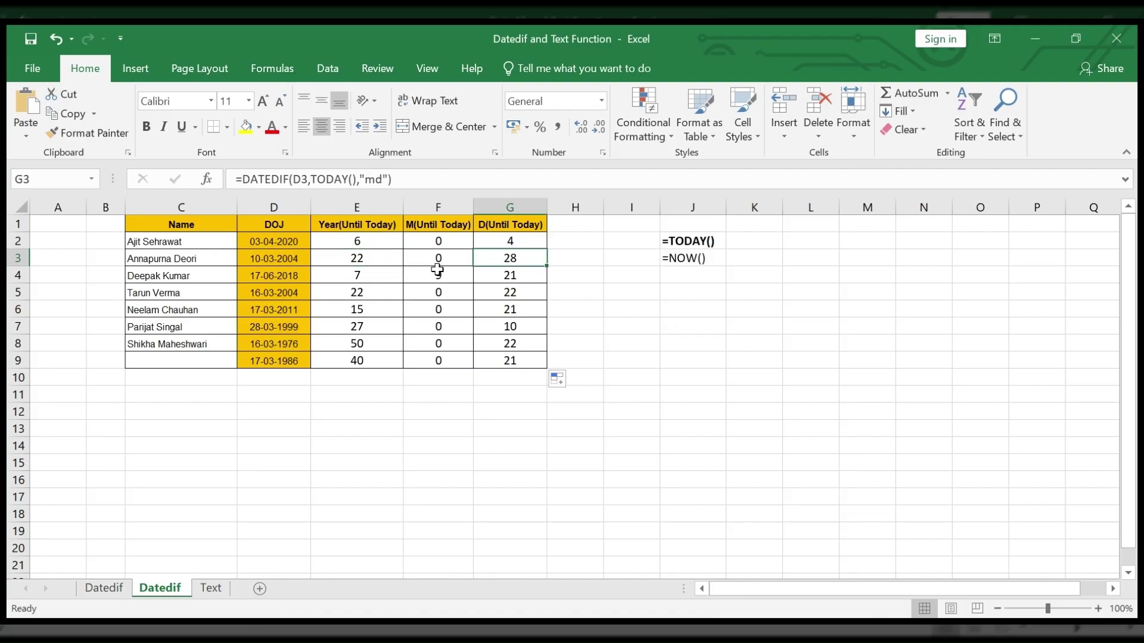
pyautogui.press('Down')
pyautogui.press('Left')
pyautogui.press('Left')
pyautogui.click(501, 272)
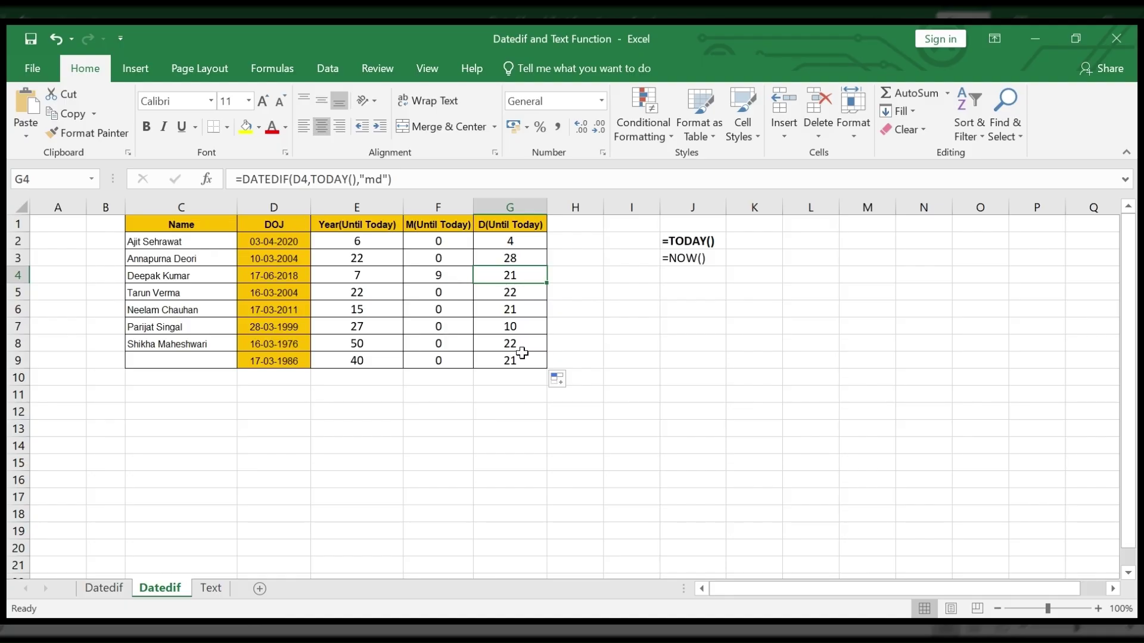
# Change the year of the DOJ in D2 to 2001, giving 03-04-2001, and check the recalculated service results.
pyautogui.click(276, 245)
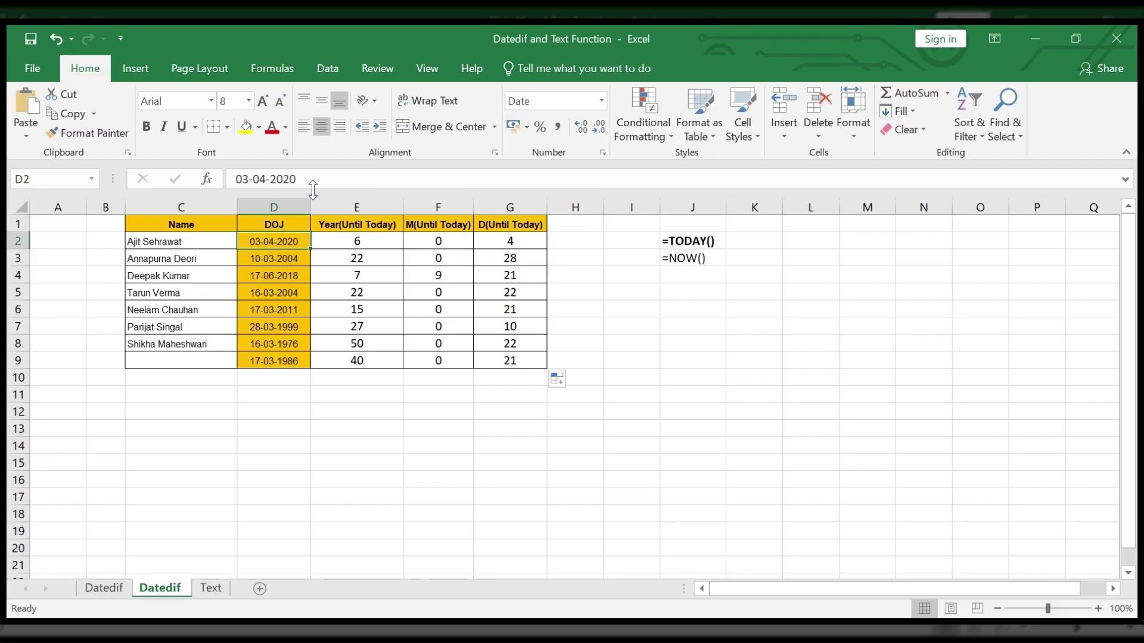
pyautogui.click(342, 180)
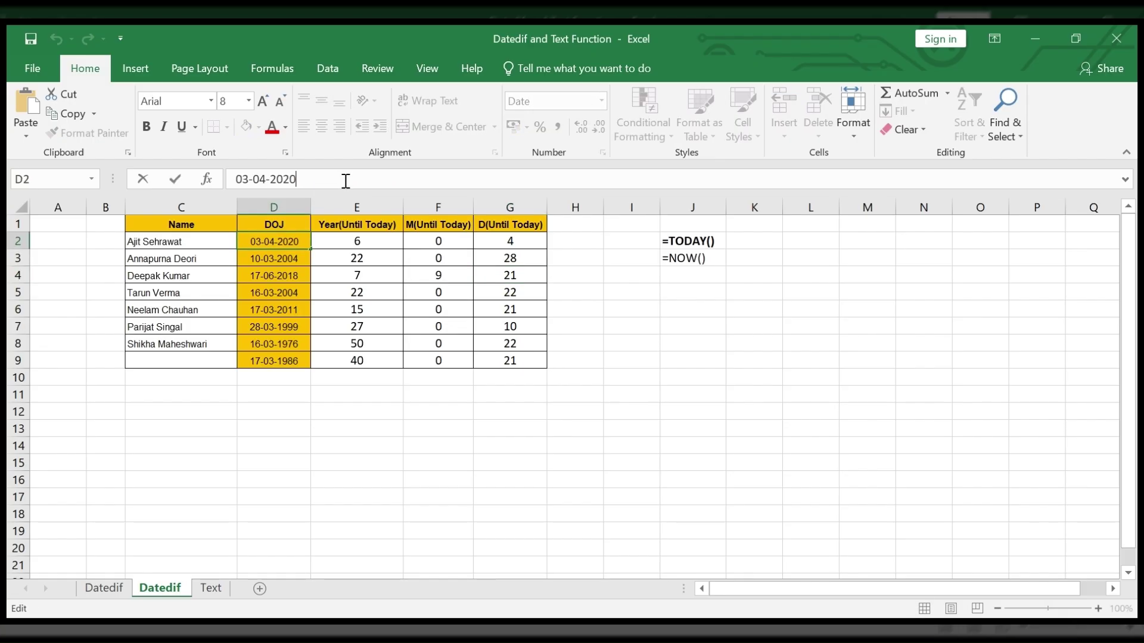
pyautogui.press('BackSpace')
pyautogui.press('BackSpace')
pyautogui.write('01')
pyautogui.press('Return')
pyautogui.click(360, 244)
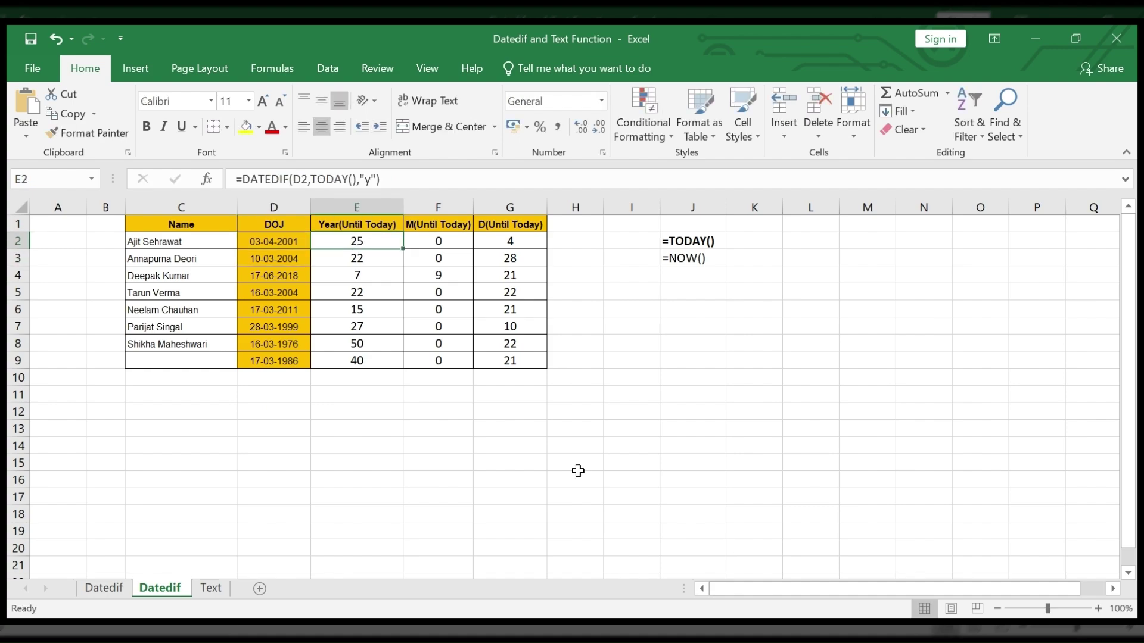
pyautogui.click(523, 243)
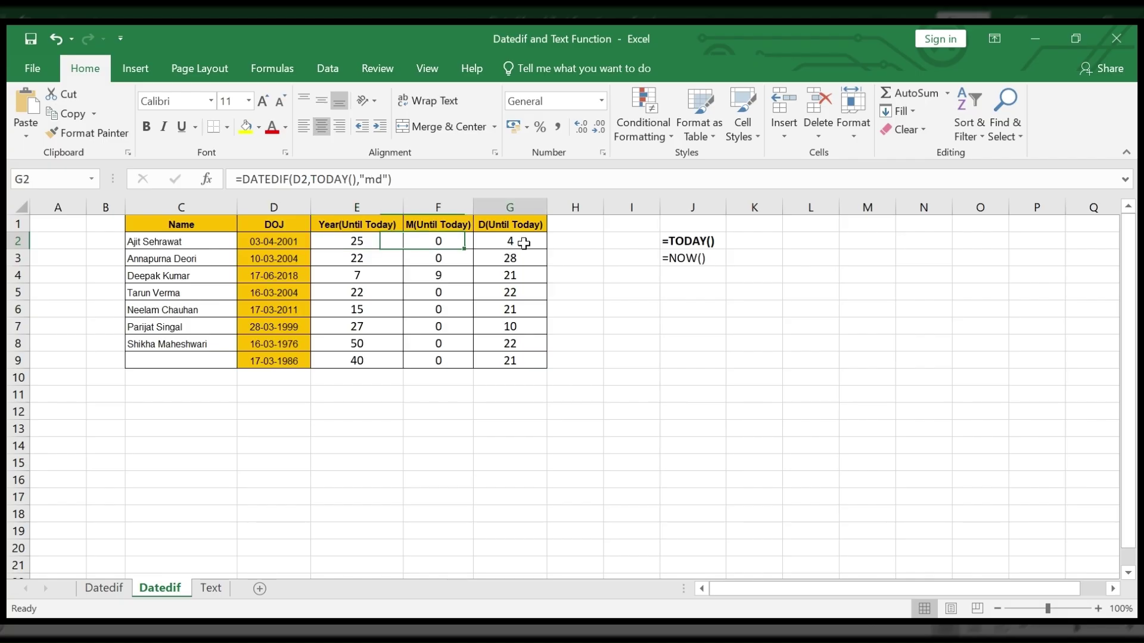
# Change the year of the DOJ in D2 to 1999, giving 03-04-1999.
pyautogui.click(273, 241)
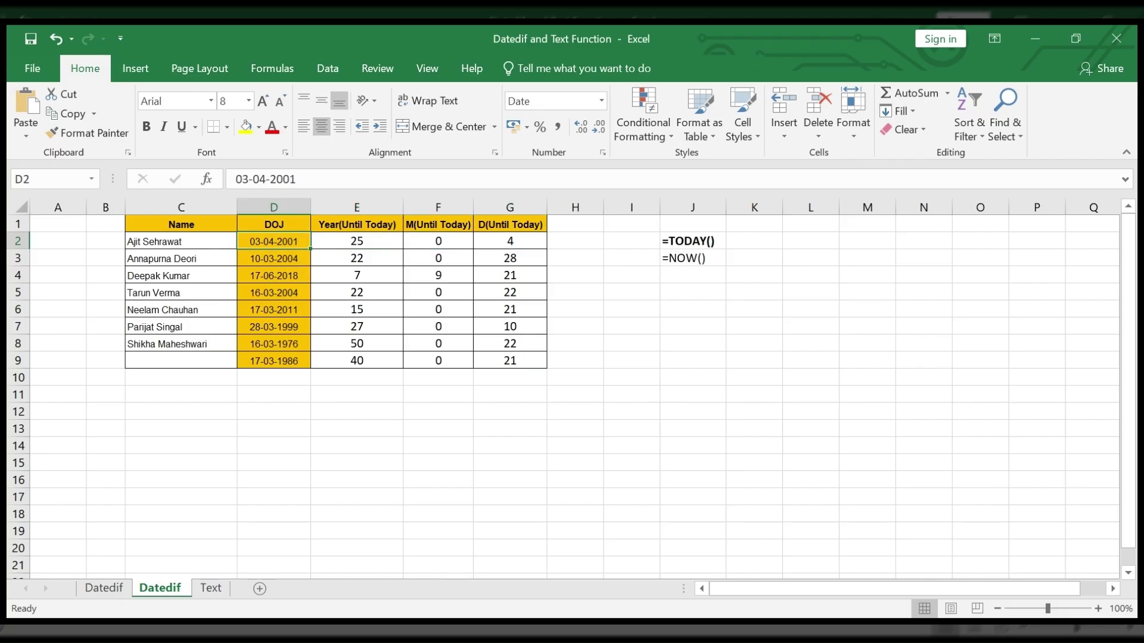
pyautogui.click(306, 180)
pyautogui.press('BackSpace')
pyautogui.press('BackSpace')
pyautogui.press('BackSpace')
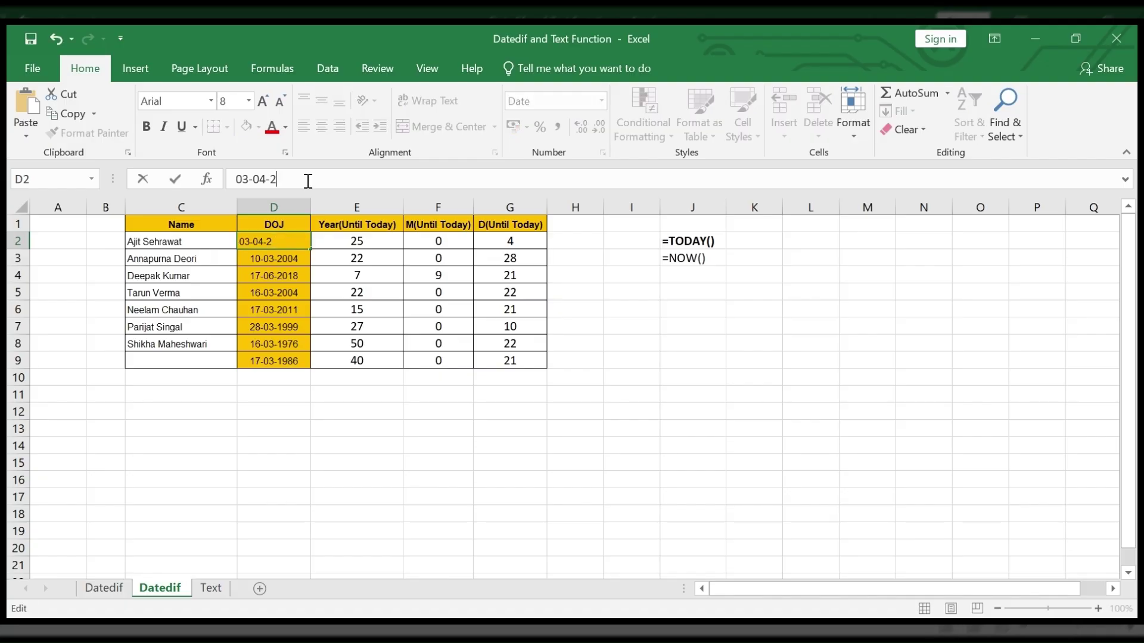
pyautogui.press('BackSpace')
pyautogui.write('1999')
pyautogui.press('Return')
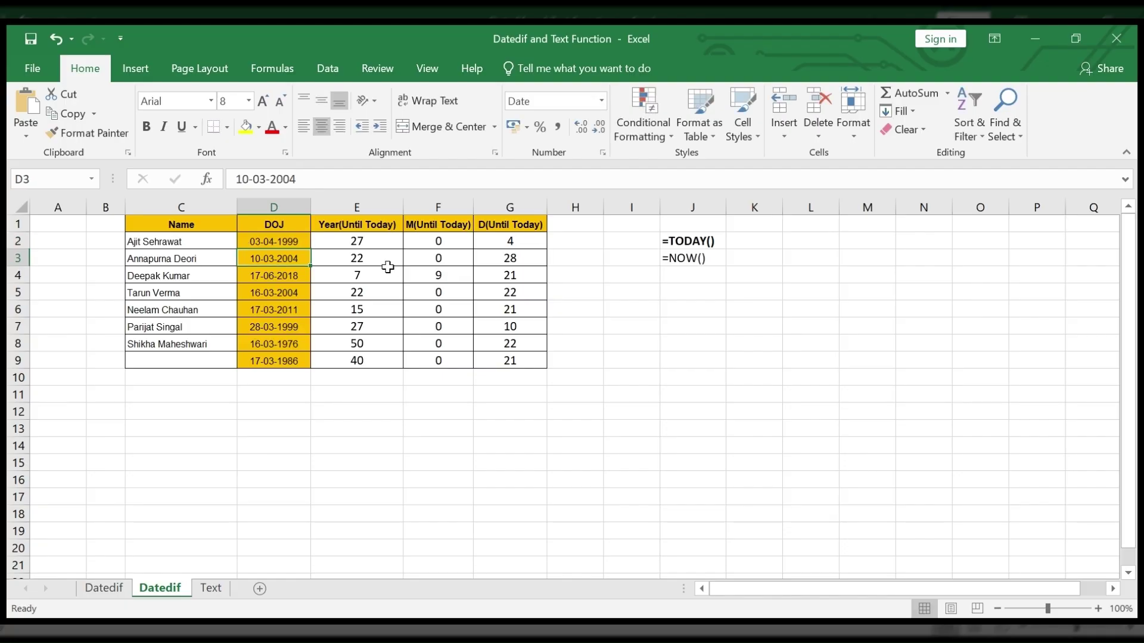
# Change the month of the DOJ in D2 to 8, giving 03-08-1999.
pyautogui.click(397, 246)
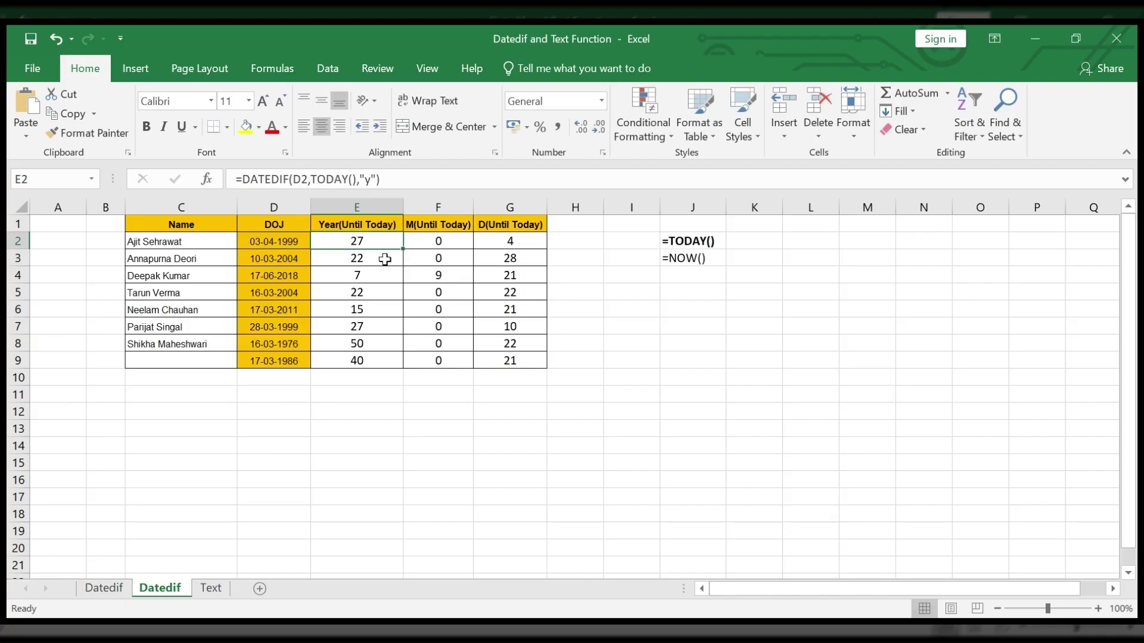
pyautogui.click(499, 241)
pyautogui.click(284, 241)
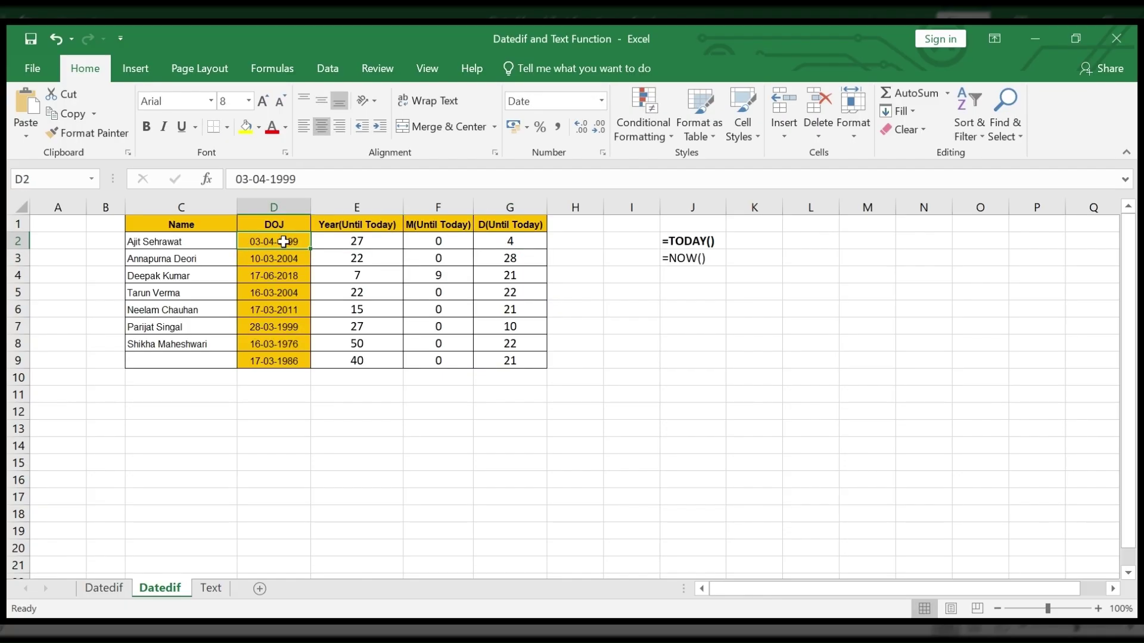
pyautogui.click(253, 179)
pyautogui.press('Left')
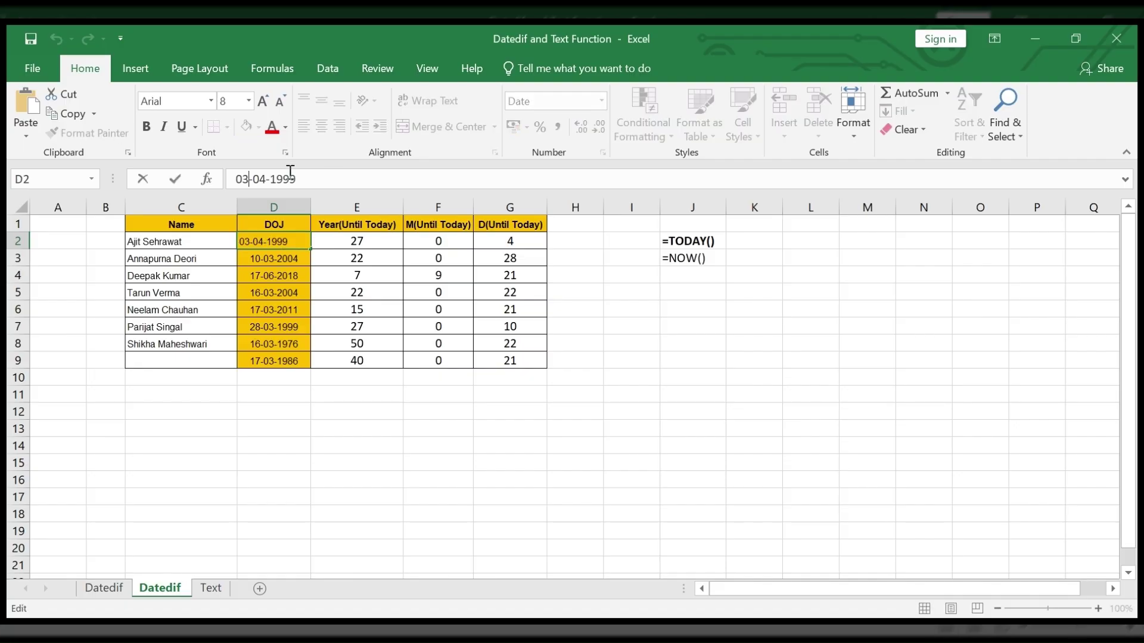
pyautogui.press('Right')
pyautogui.press('Right')
pyautogui.press('Right')
pyautogui.press('BackSpace')
pyautogui.write('8')
pyautogui.press('Return')
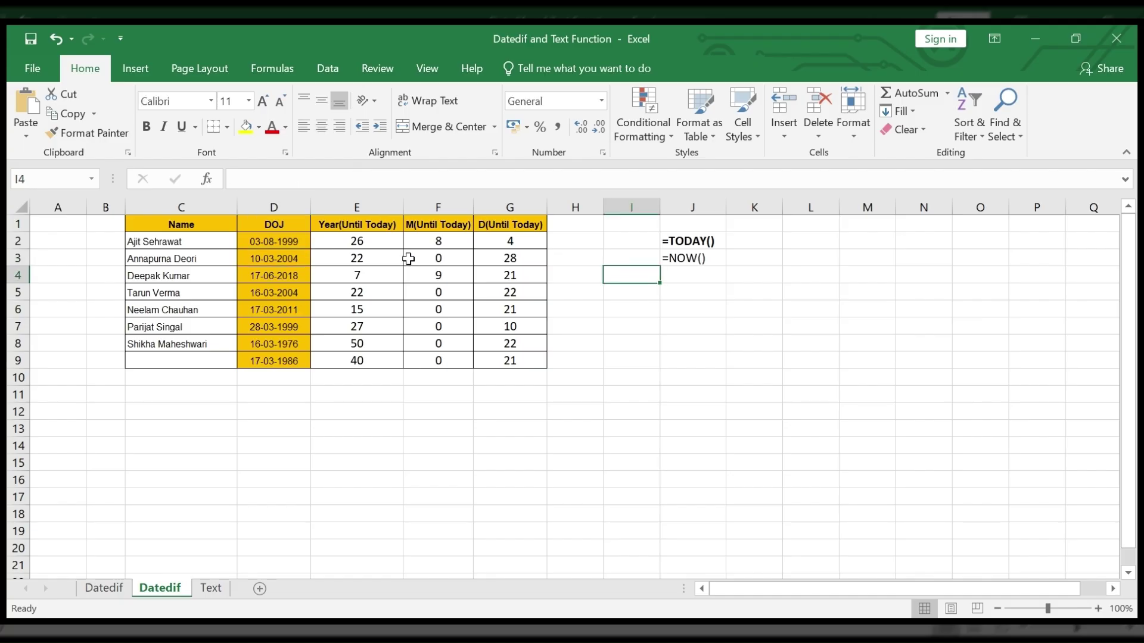
# Check the recalculated month, day and year results and their formulas in row 2.
pyautogui.click(421, 244)
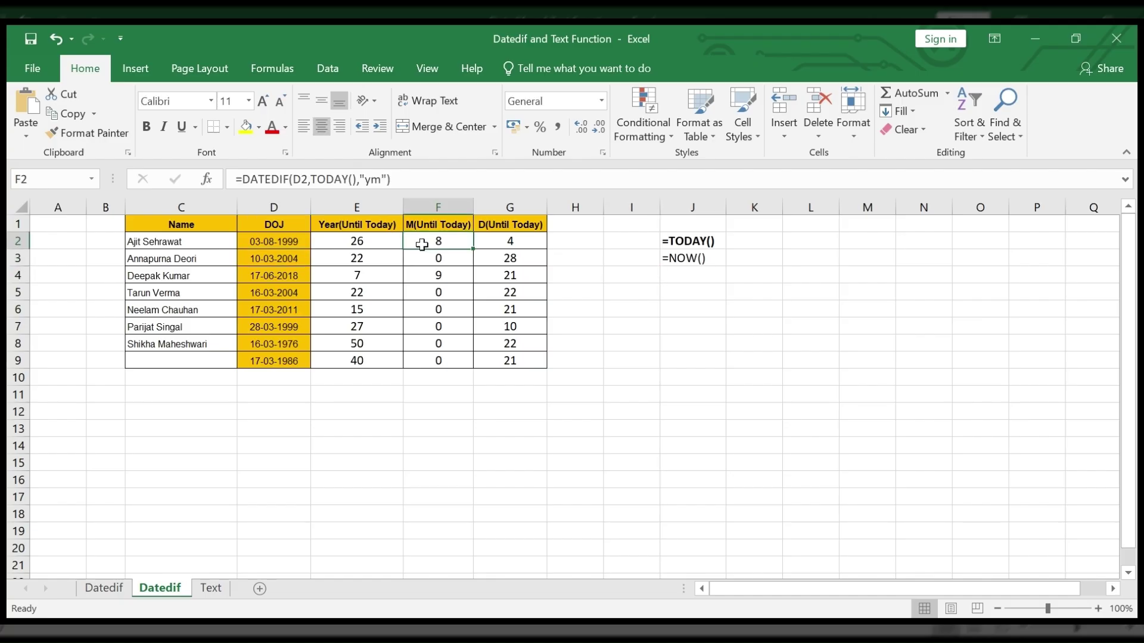
pyautogui.press('Right')
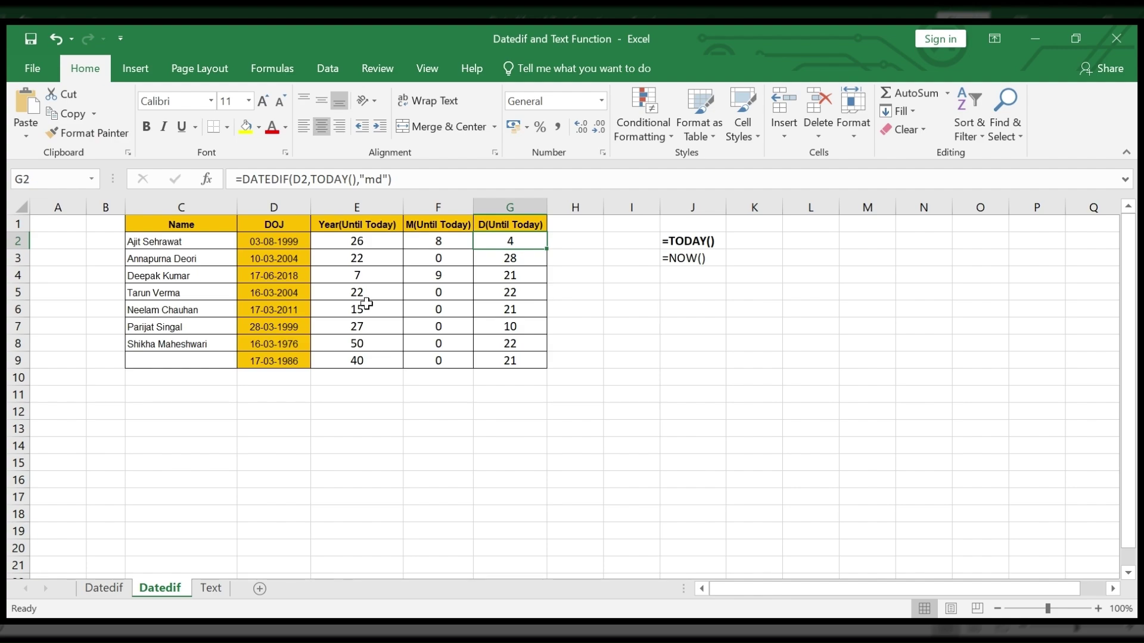
pyautogui.click(355, 244)
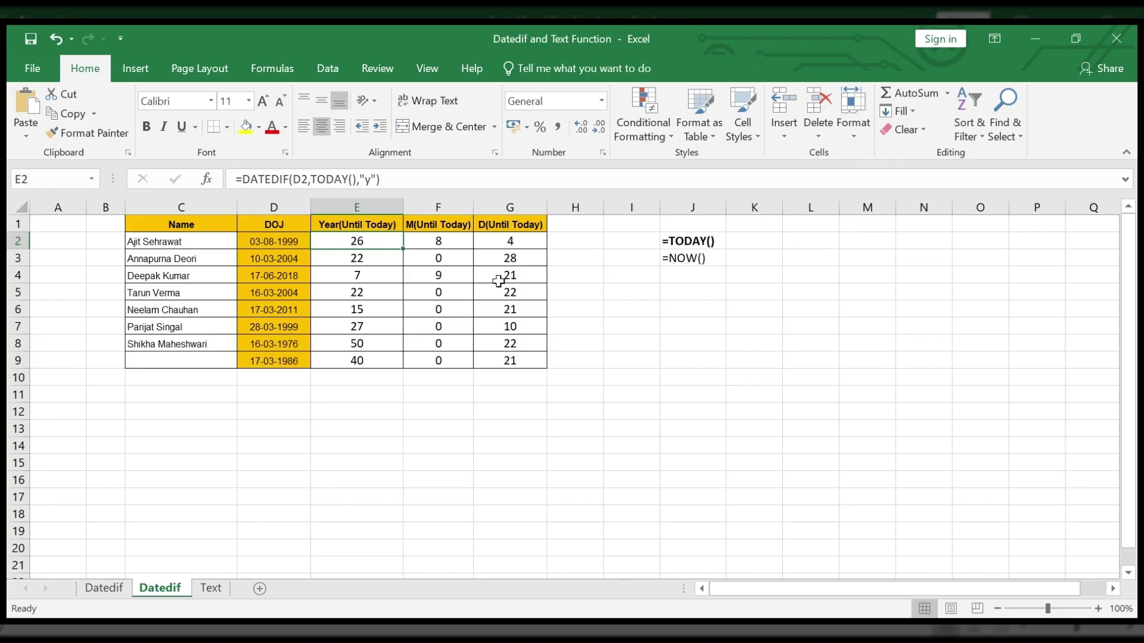
# Change the unit of the DATEDIF formula in G2 to "d" to count total days until today.
pyautogui.click(515, 245)
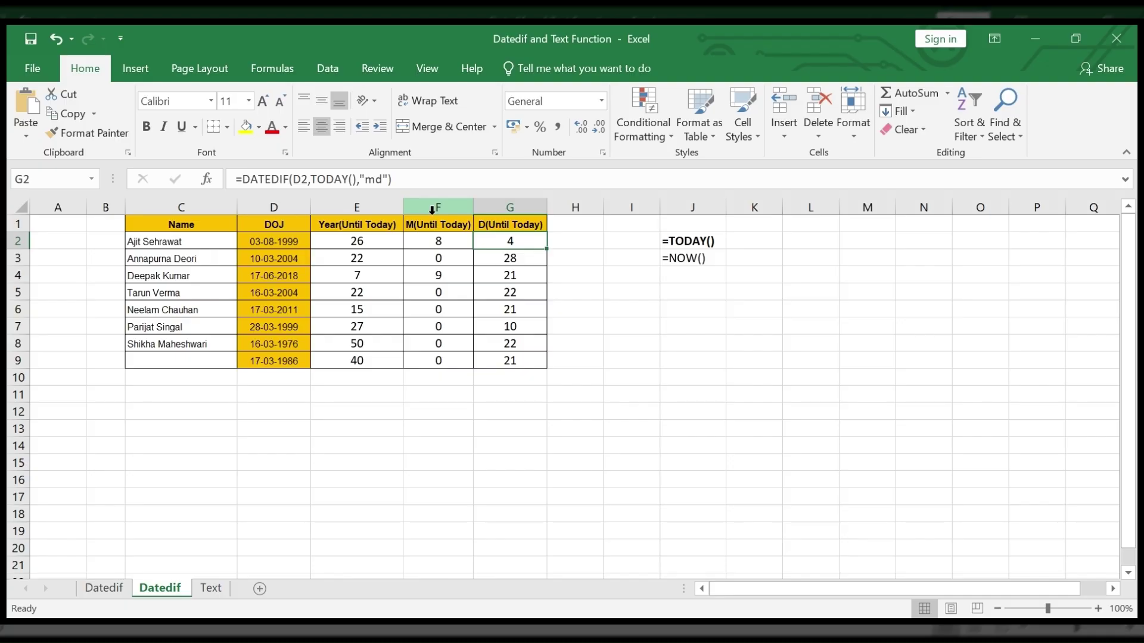
pyautogui.click(392, 179)
pyautogui.click(376, 179)
pyautogui.press('BackSpace')
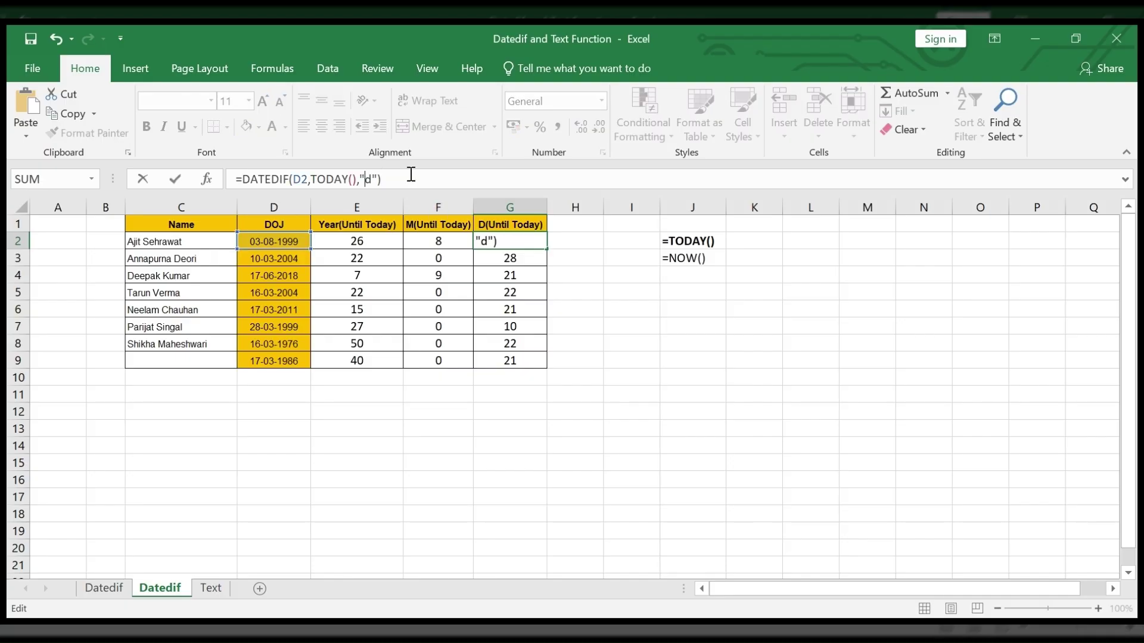
pyautogui.press('Return')
pyautogui.press('Up')
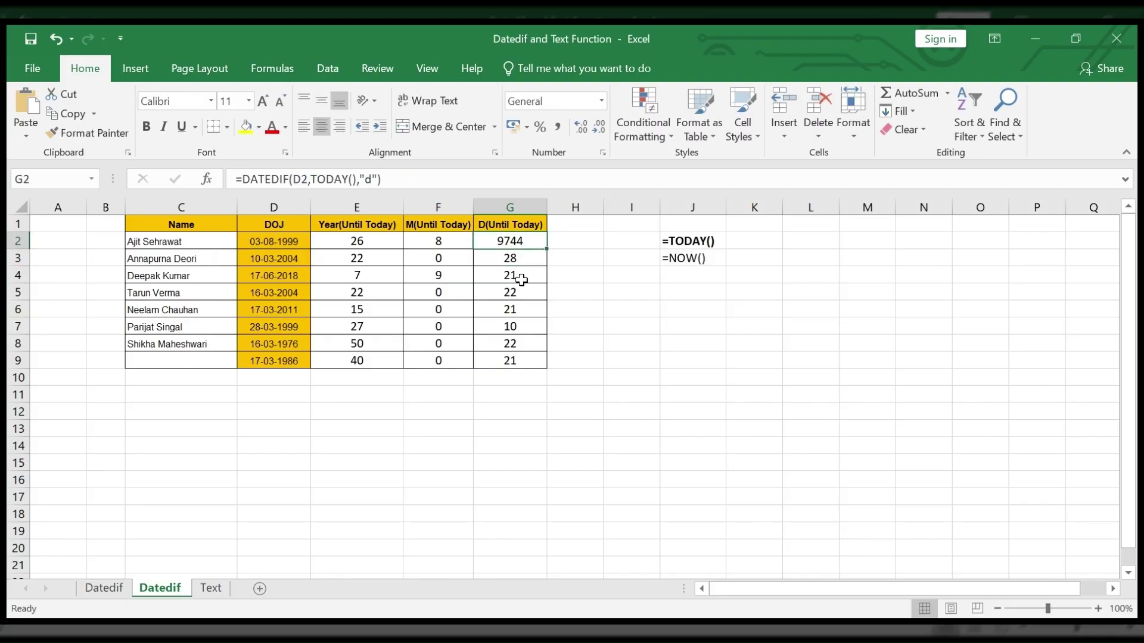
# Restore the "md" unit in the DATEDIF formula in G2.
pyautogui.click(365, 179)
pyautogui.write('m')
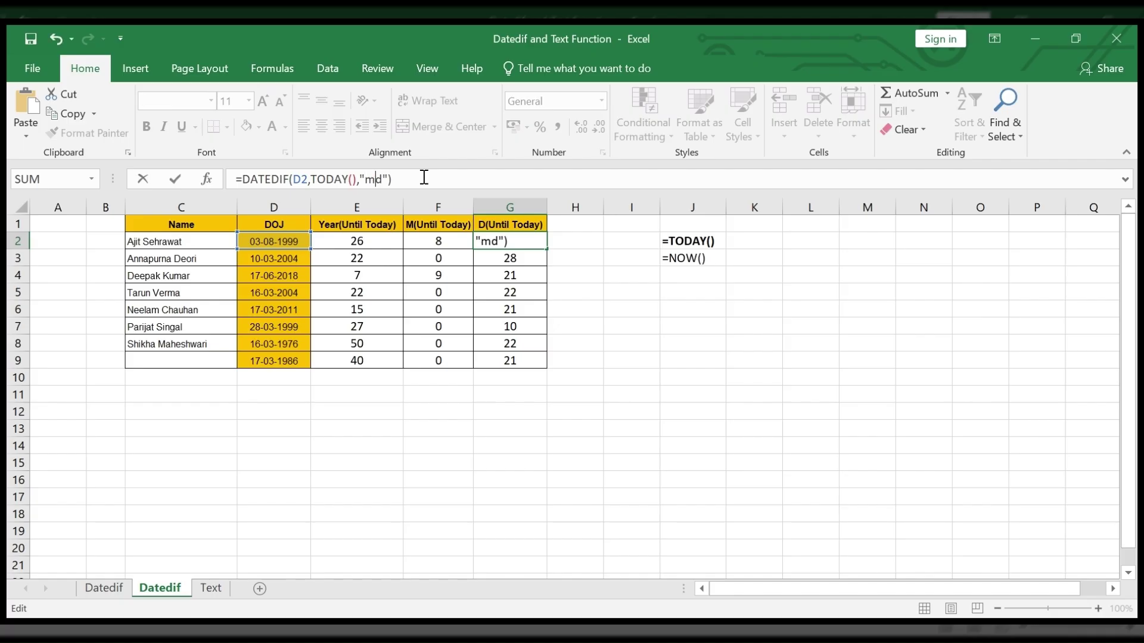
pyautogui.press('Return')
pyautogui.click(564, 373)
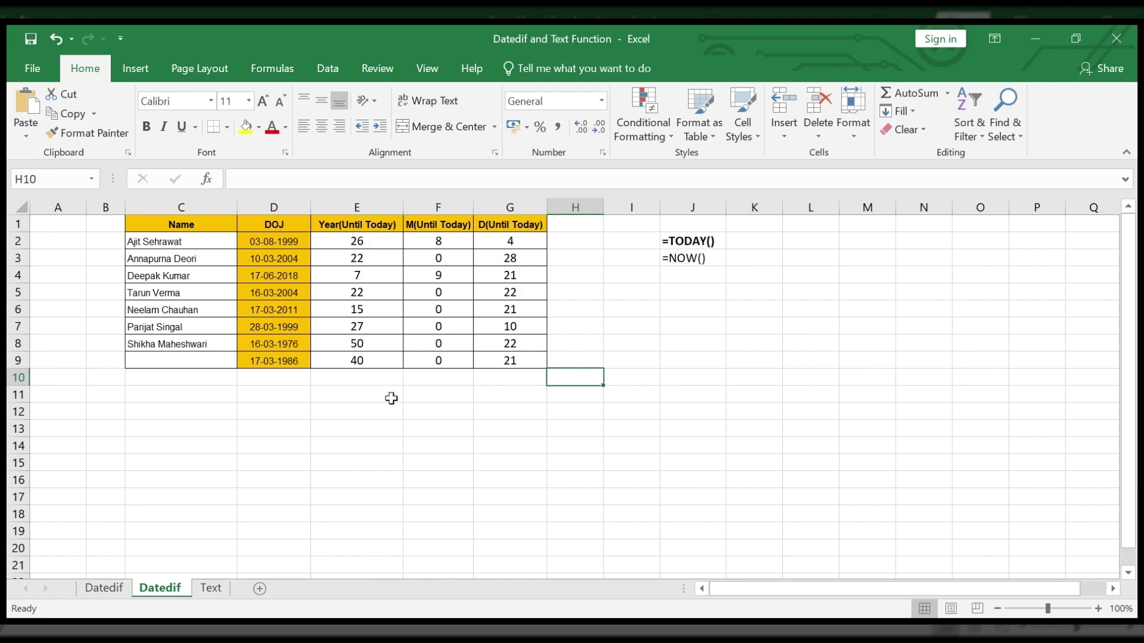
# Clear the existing Year, Month and Day results in E2:G10 on the Text sheet.
pyautogui.click(212, 589)
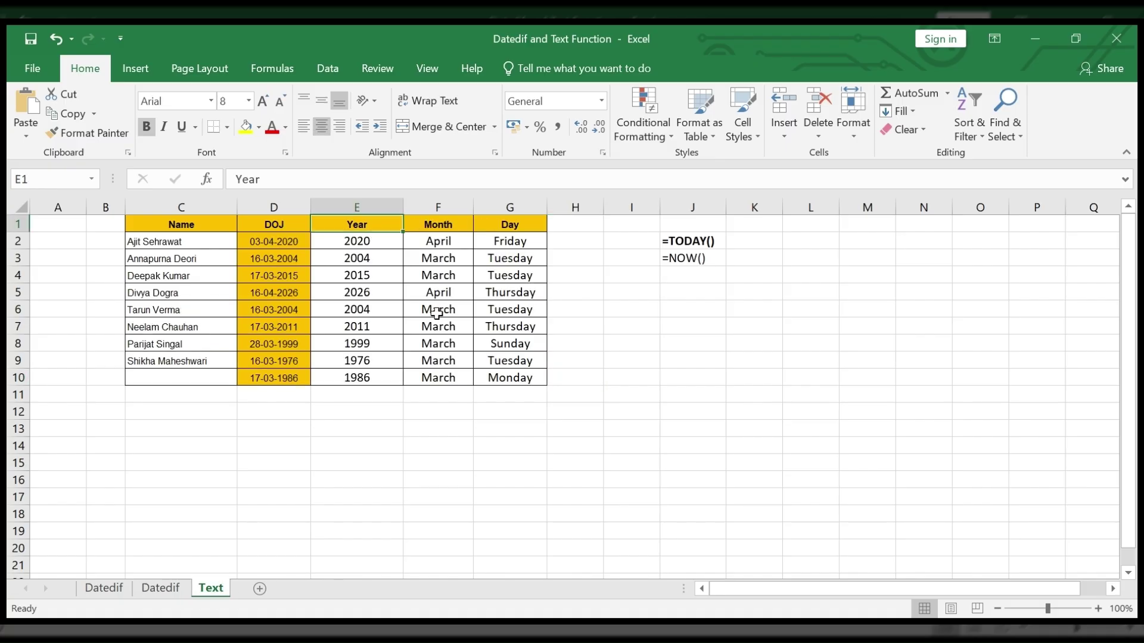
pyautogui.moveTo(382, 249); pyautogui.dragTo(516, 382)
pyautogui.press('Delete')
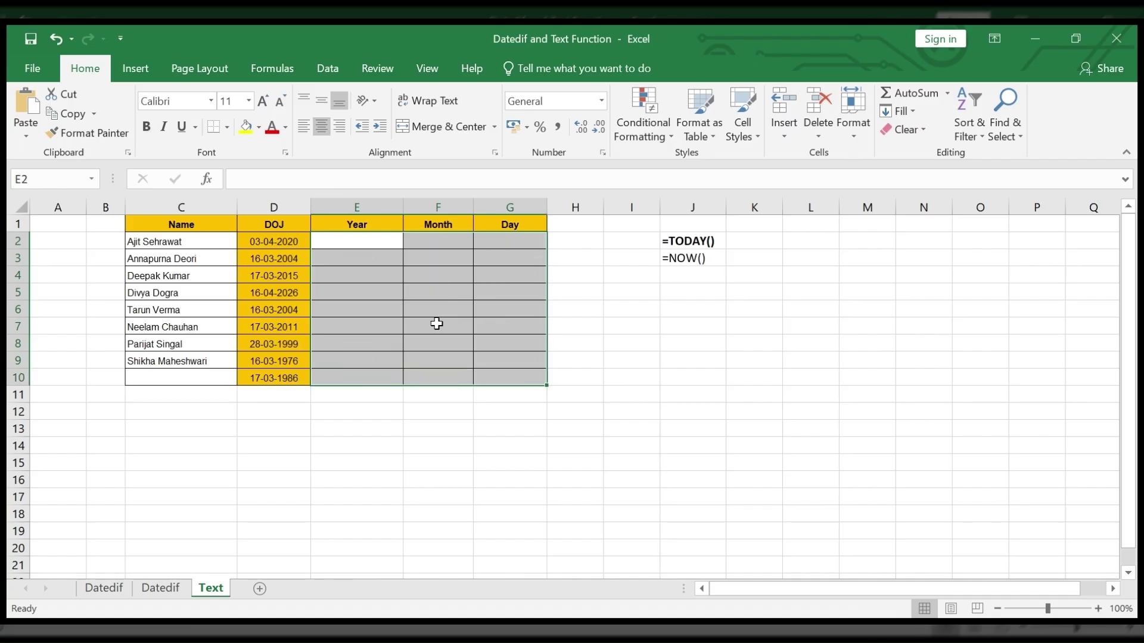
# Enter =TEXT(D2,"yy") in E2 to extract the two-digit year from the DOJ.
pyautogui.click(360, 243)
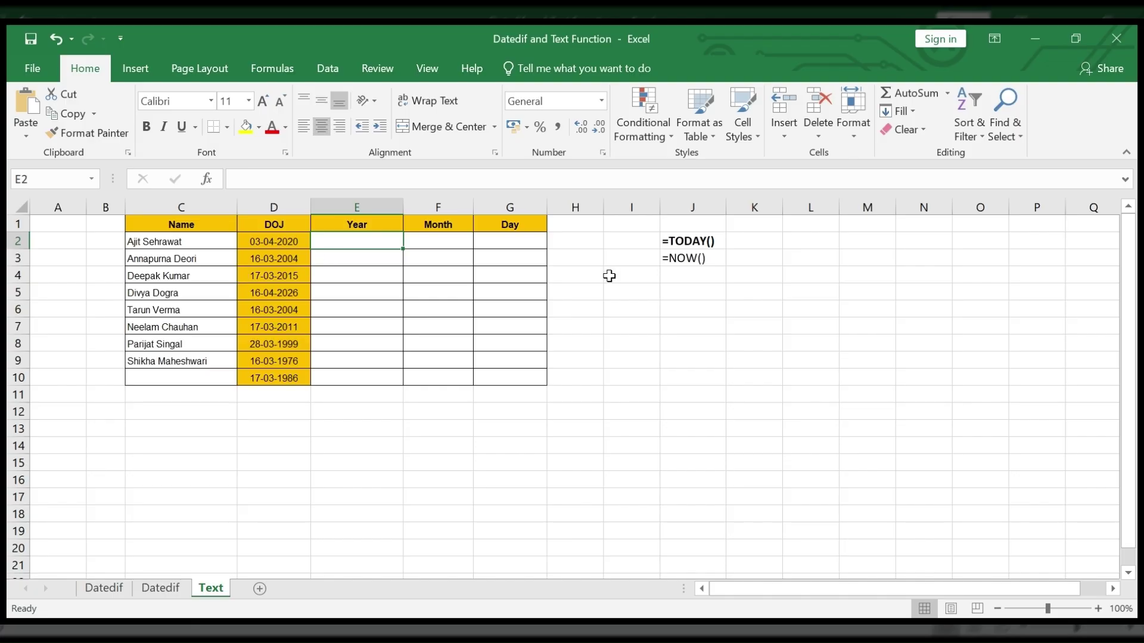
pyautogui.press('F2')
pyautogui.write('=text')
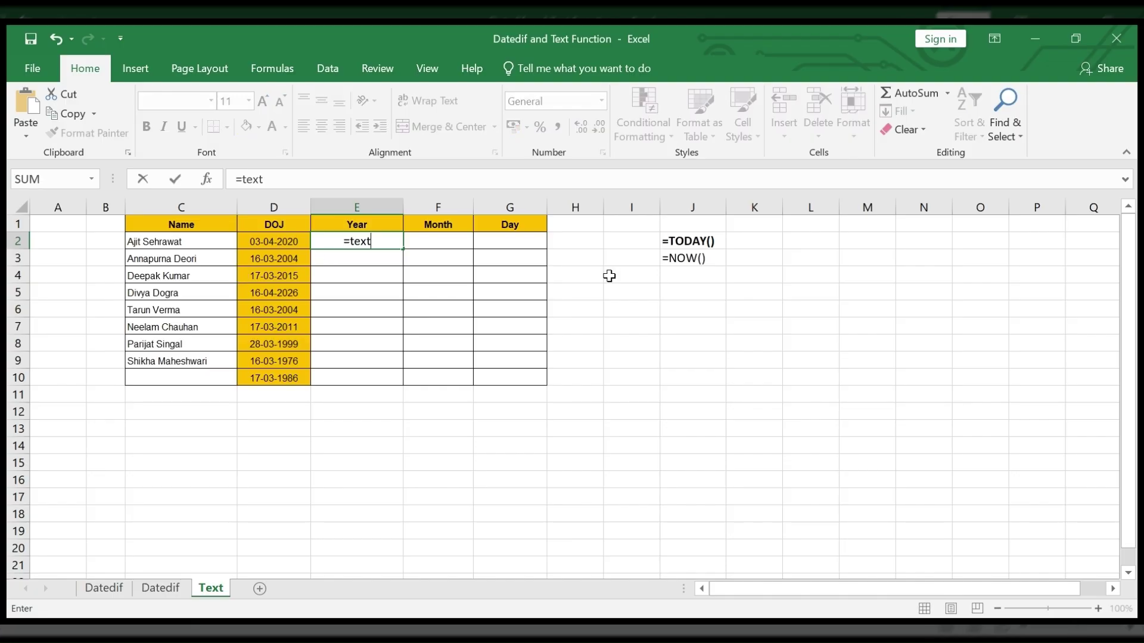
pyautogui.write('(')
pyautogui.click(281, 240)
pyautogui.write(',')
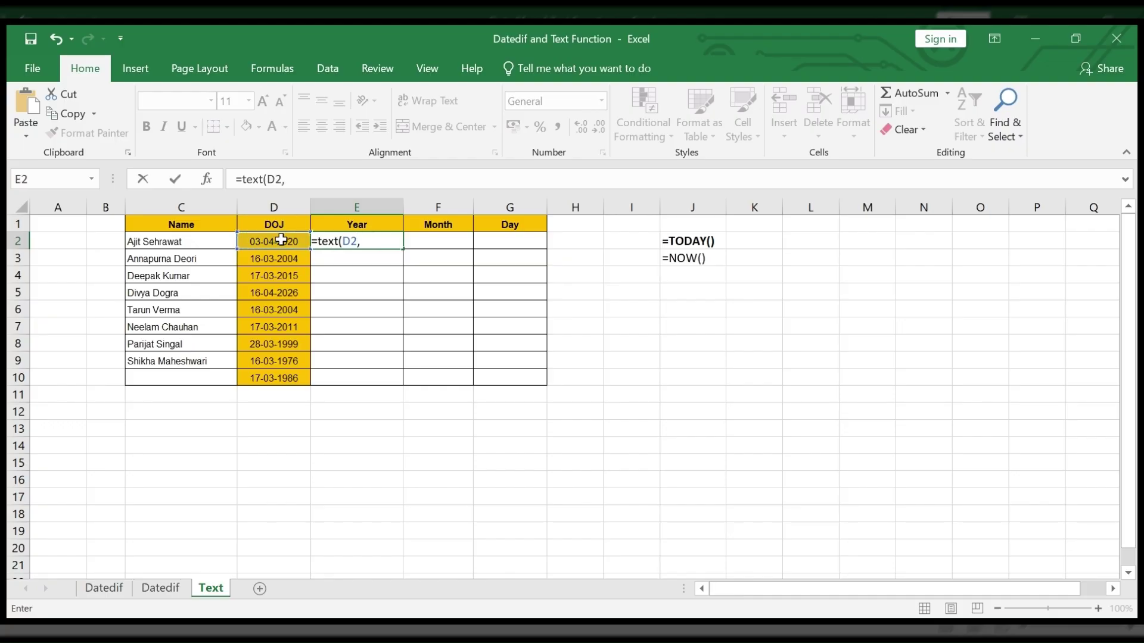
pyautogui.write('"yy")')
pyautogui.press('Return')
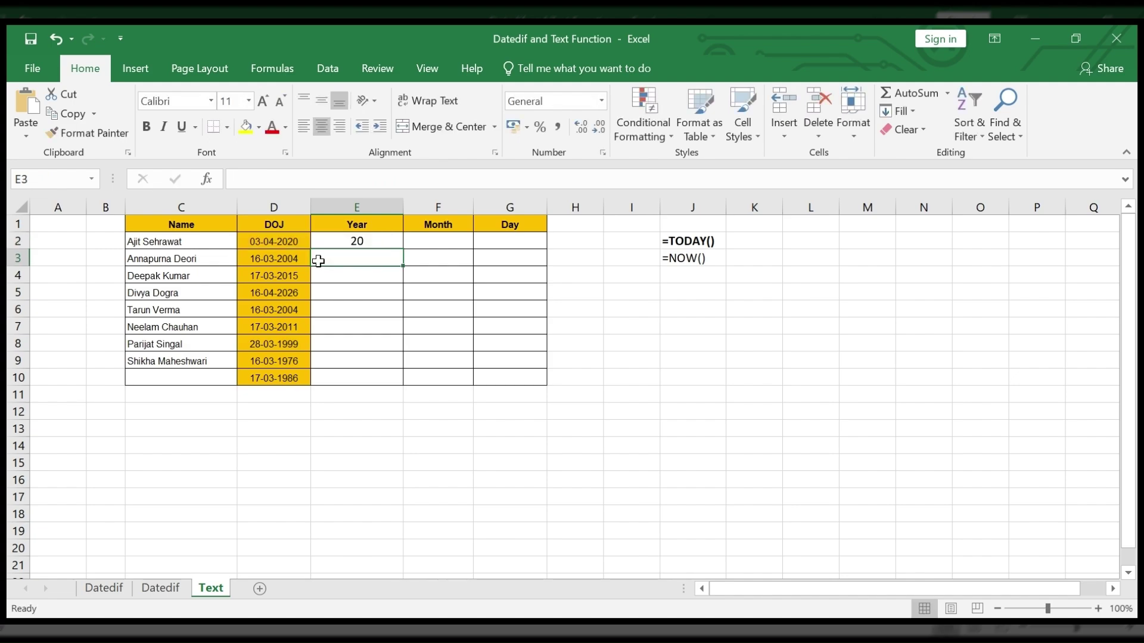
# Change the format code of the TEXT formula in E2 to "yyyy" for a four-digit year.
pyautogui.click(379, 241)
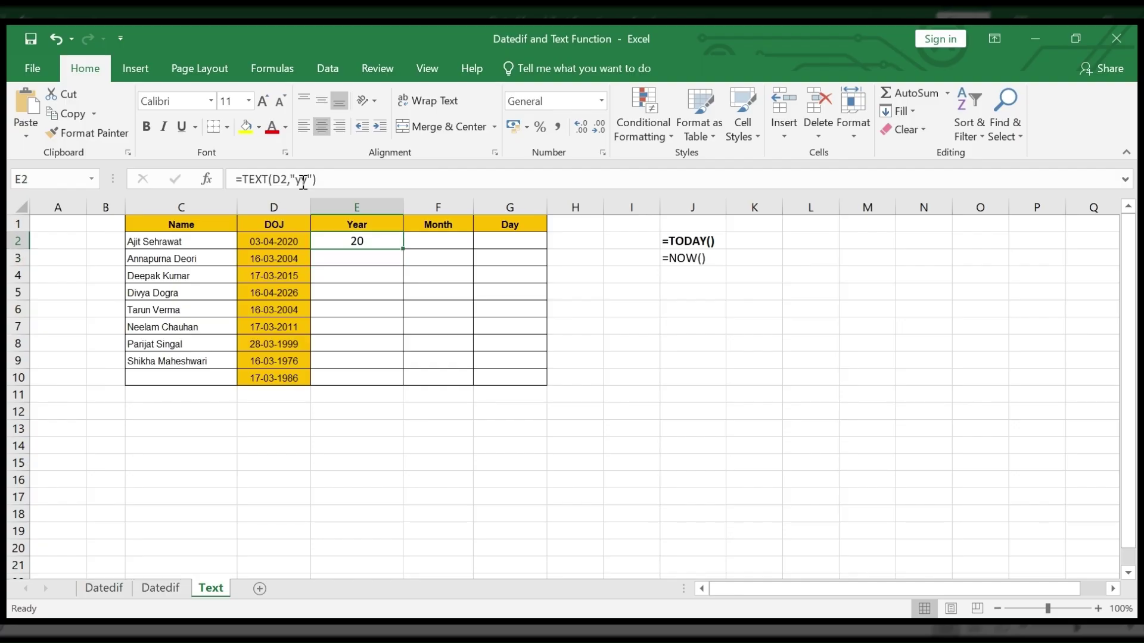
pyautogui.click(302, 180)
pyautogui.write('yy')
pyautogui.press('Return')
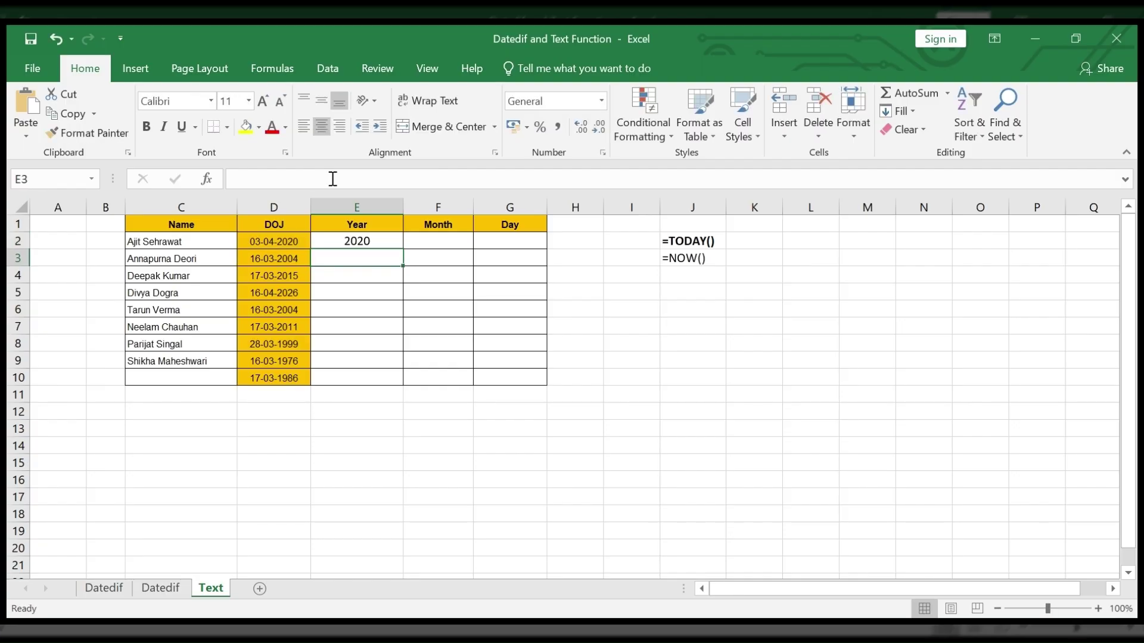
pyautogui.click(370, 243)
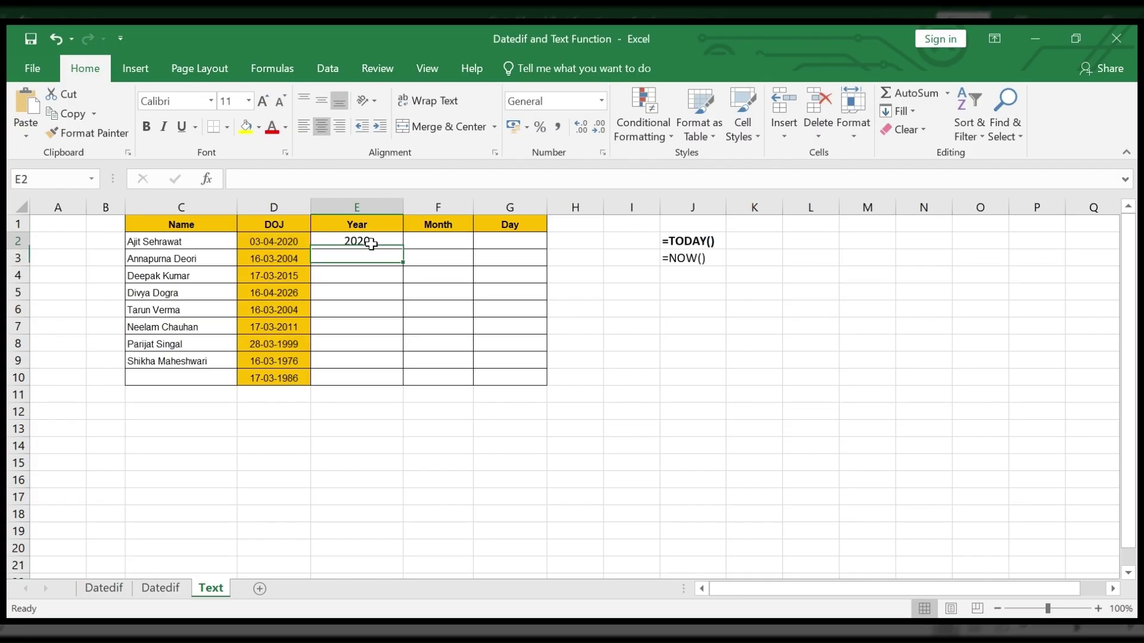
pyautogui.doubleClick(370, 243)
pyautogui.press('Return')
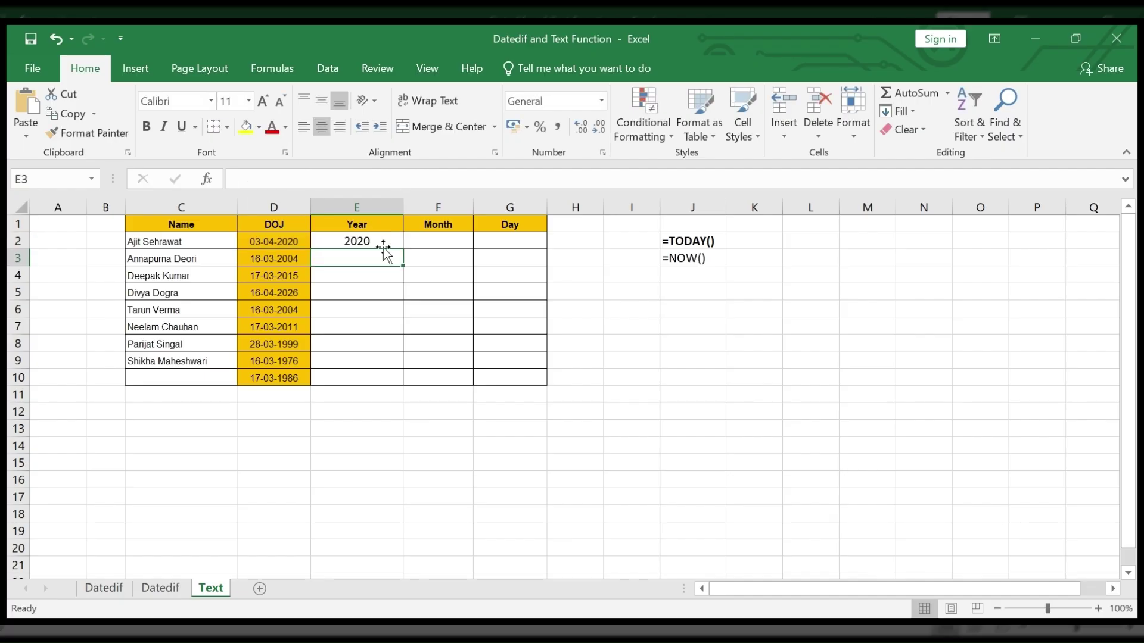
pyautogui.click(340, 243)
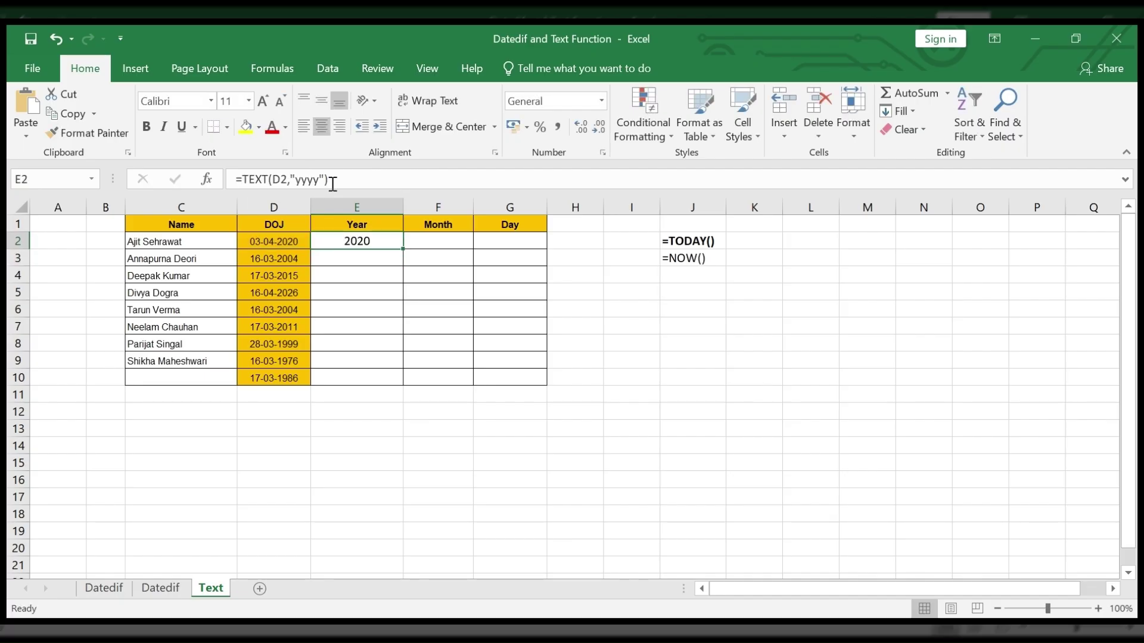
# Enter =TEXT(D2,"mmm") in F2 to extract the abbreviated month name from the DOJ.
pyautogui.click(449, 240)
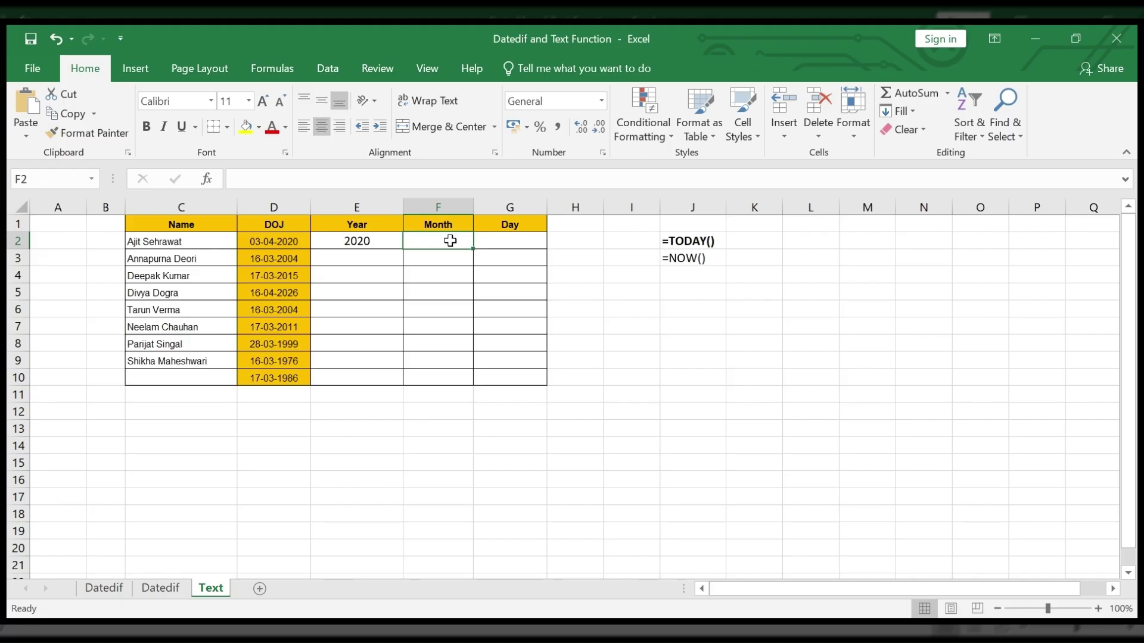
pyautogui.write('=te')
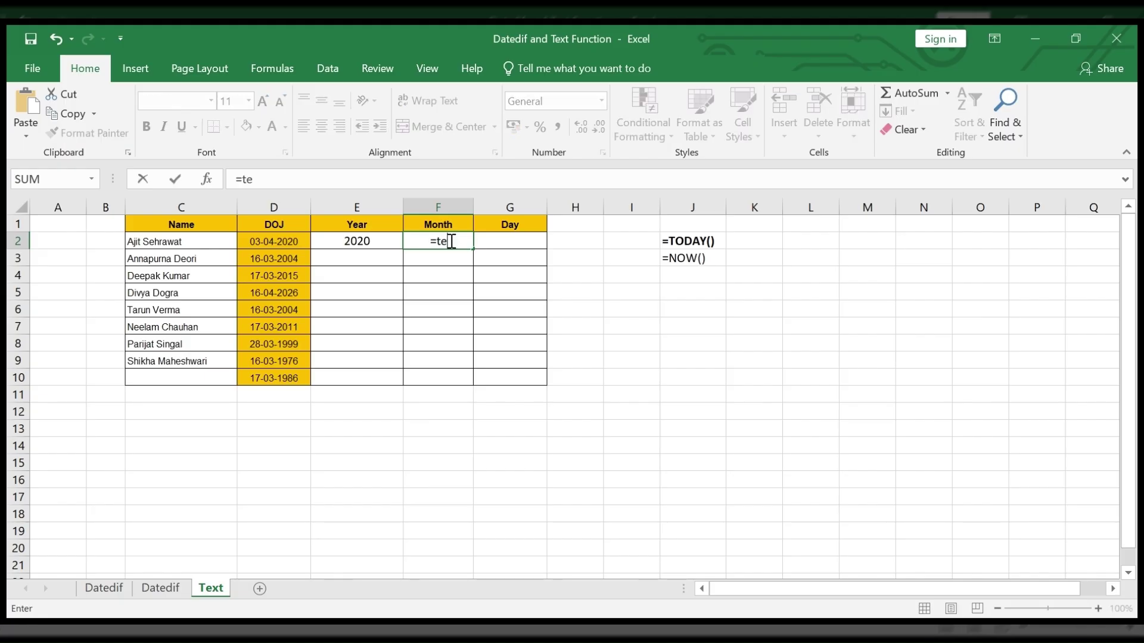
pyautogui.write('xt(')
pyautogui.click(290, 240)
pyautogui.write(',')
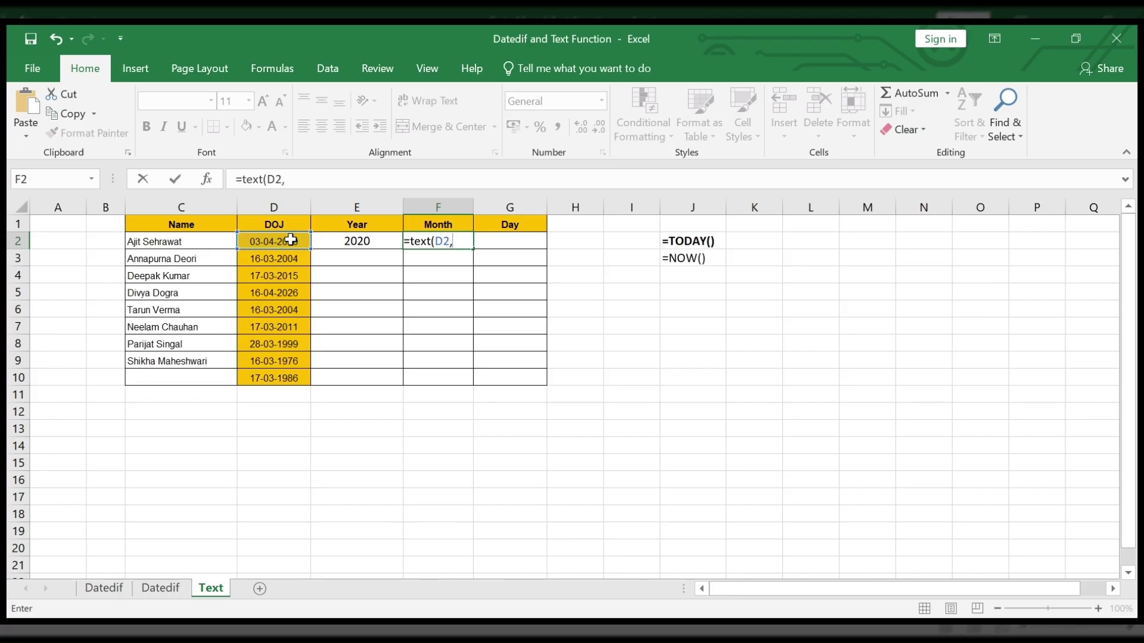
pyautogui.write('"mmm"')
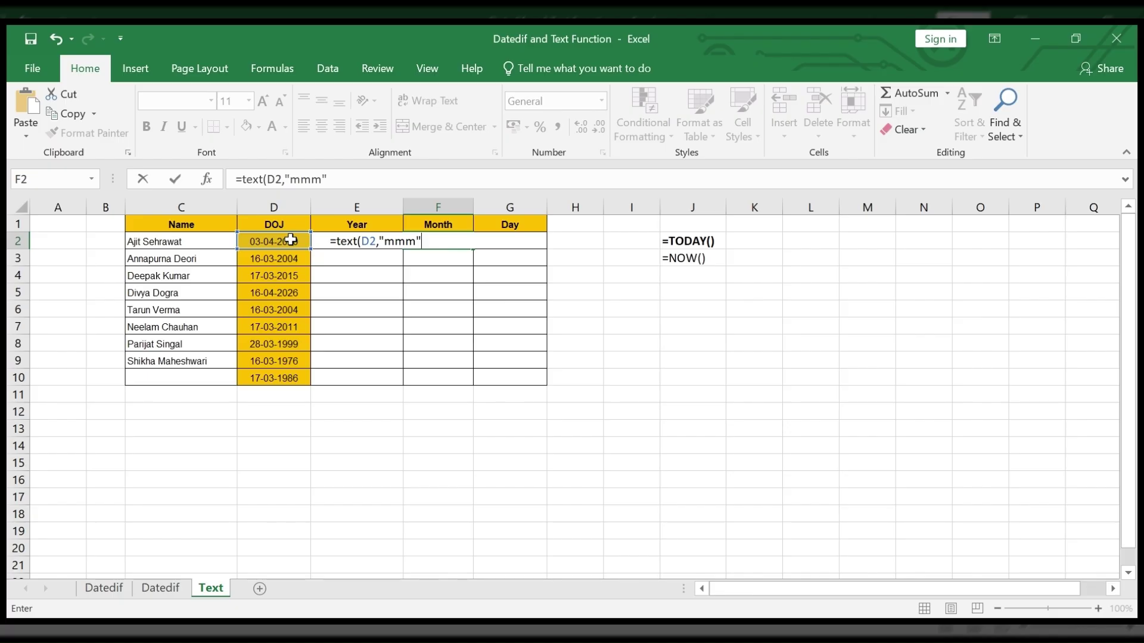
pyautogui.press('Return')
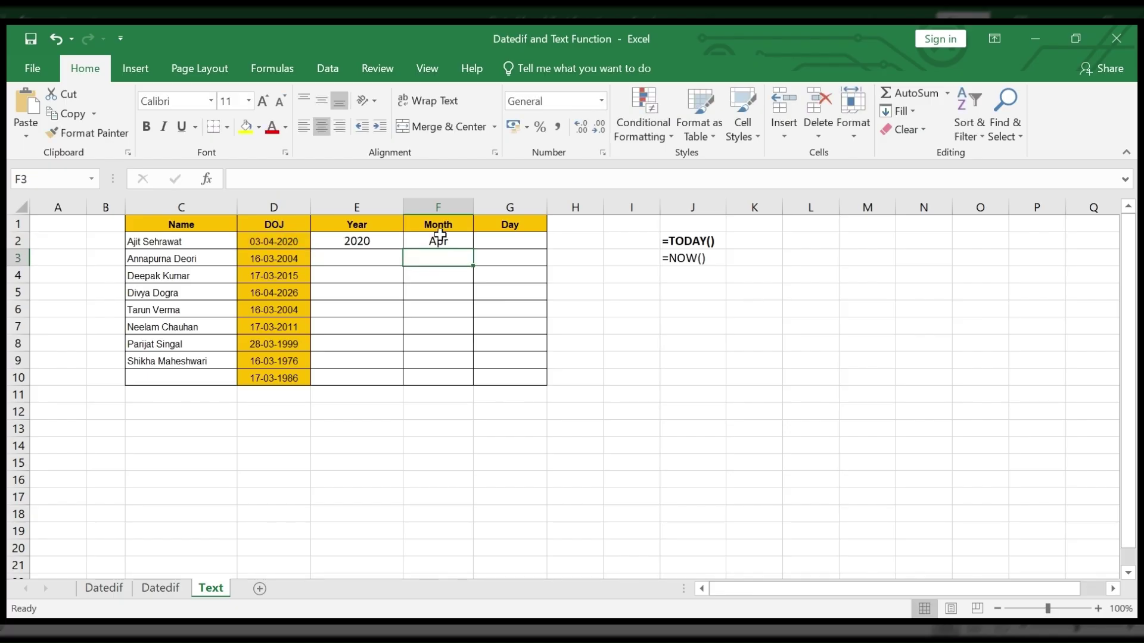
# Copy the TEXT formula from F2 into G2 and change its format code to "ddd" for the abbreviated weekday.
pyautogui.click(439, 237)
pyautogui.moveTo(337, 179); pyautogui.dragTo(197, 184)
pyautogui.hotkey('ctrl', 'c')
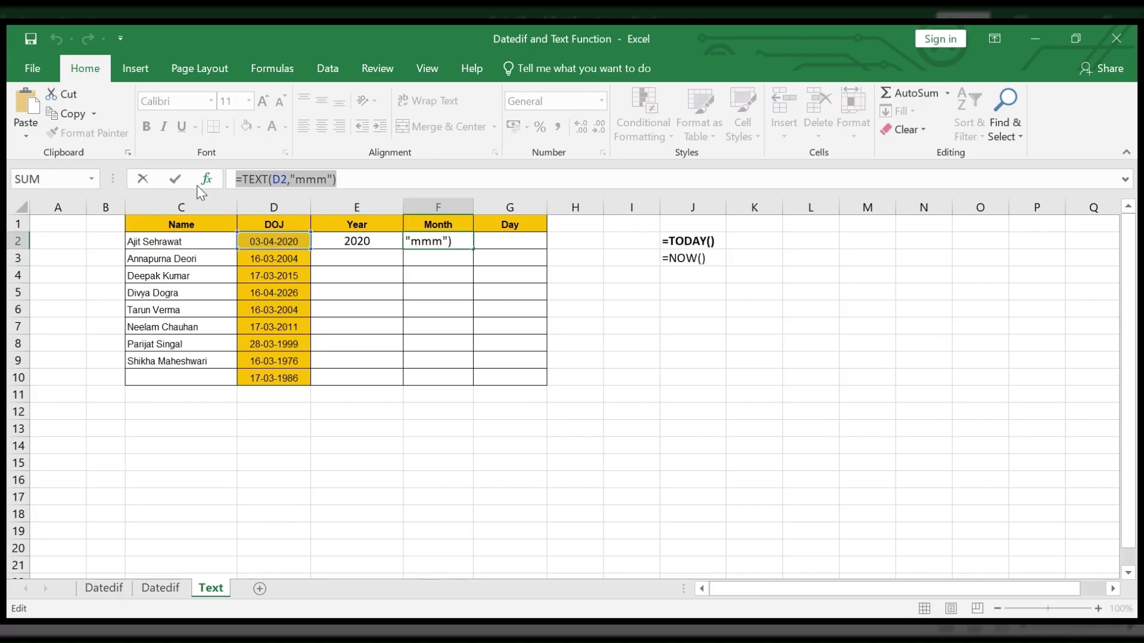
pyautogui.press('Escape')
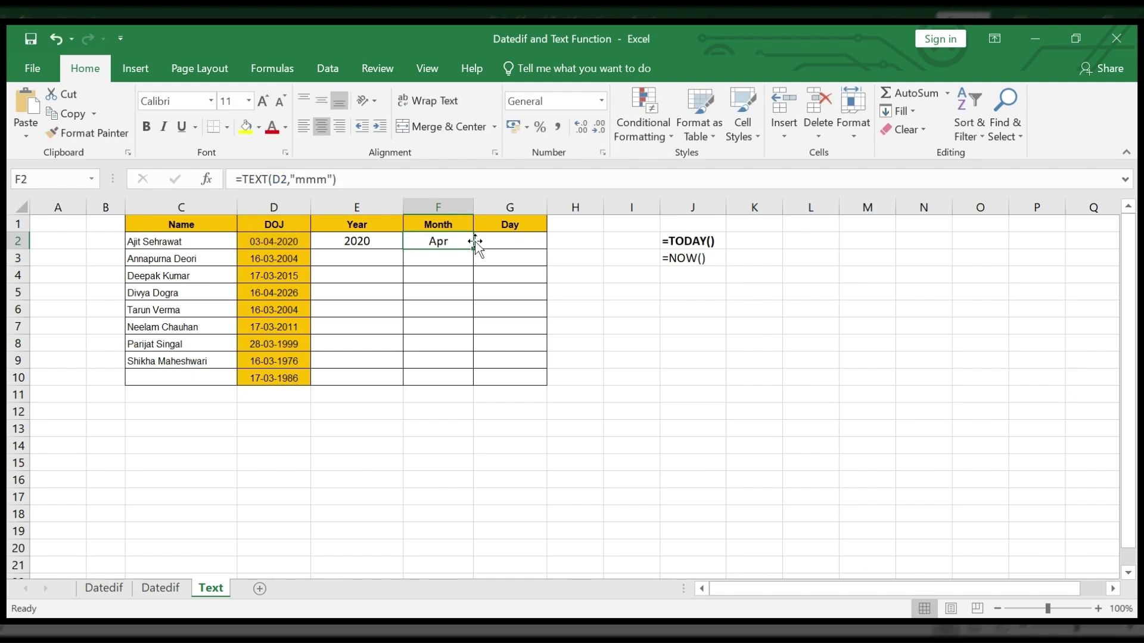
pyautogui.click(516, 243)
pyautogui.hotkey('ctrl', 'v')
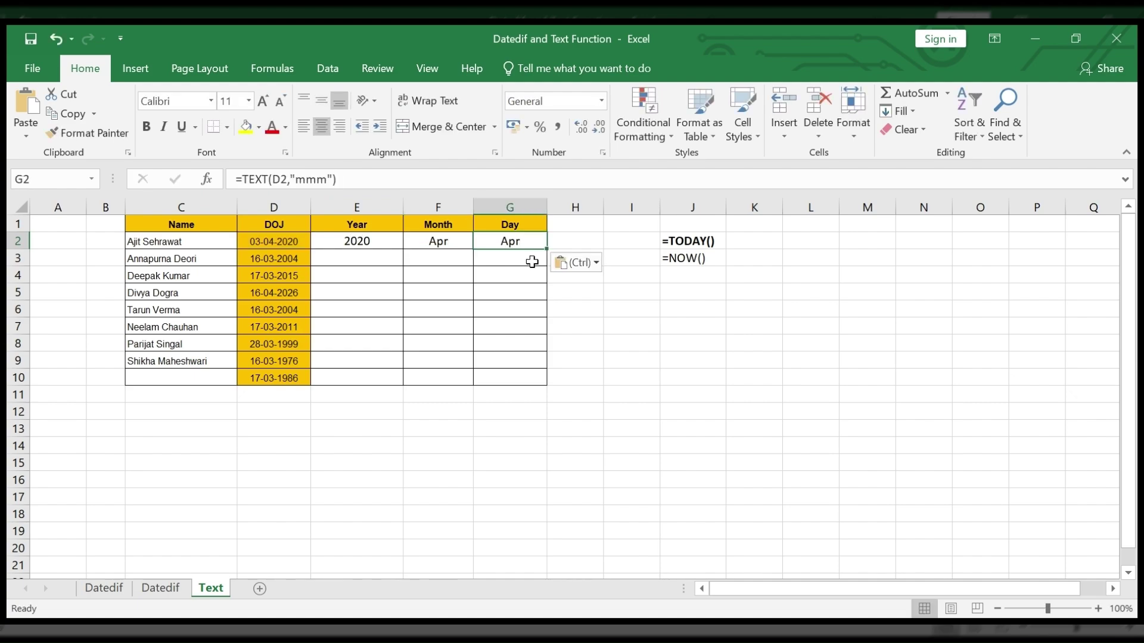
pyautogui.click(409, 177)
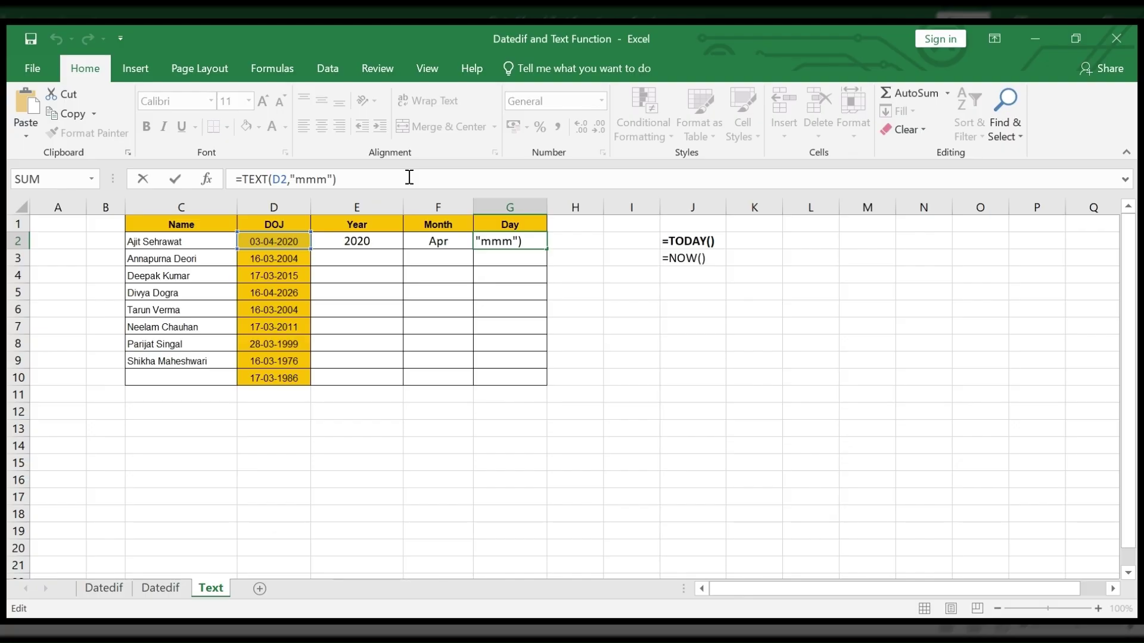
pyautogui.hotkey('ctrl', 'shift', 'Left')
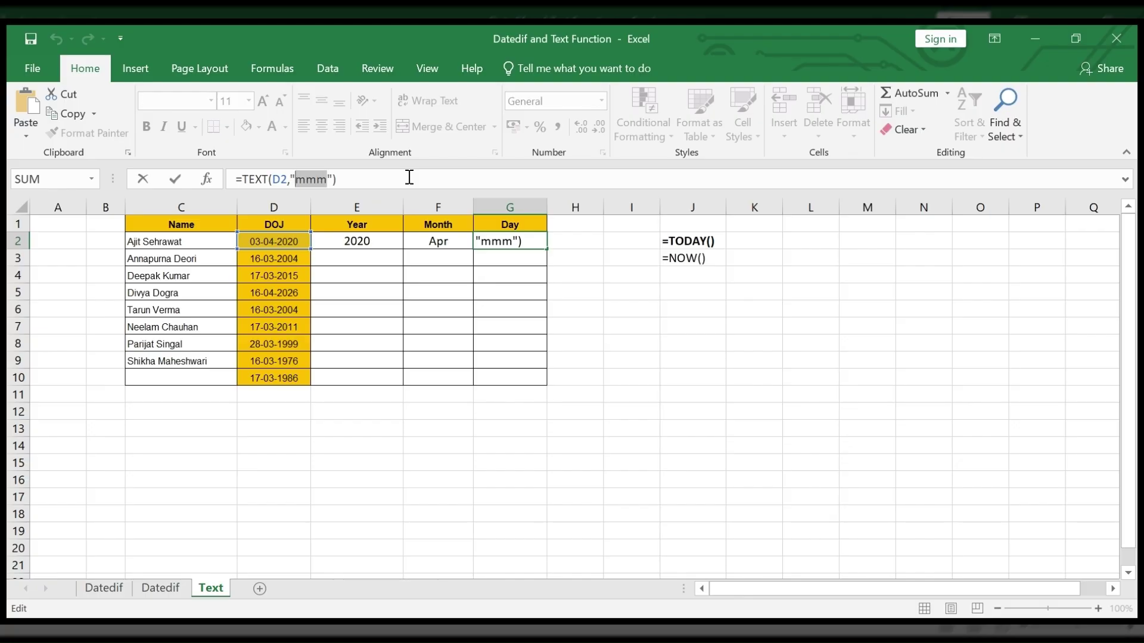
pyautogui.write('ddd')
pyautogui.press('Return')
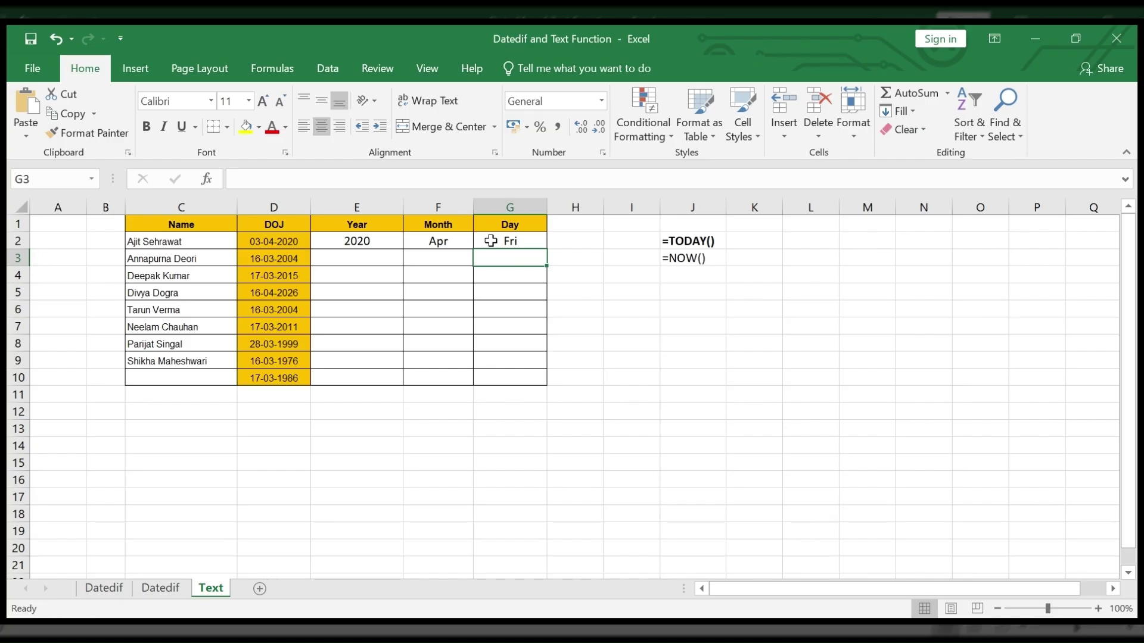
# Fill the year, month and day formulas in E2:G2 down to row 10.
pyautogui.moveTo(356, 244); pyautogui.dragTo(533, 244)
pyautogui.doubleClick(546, 253)
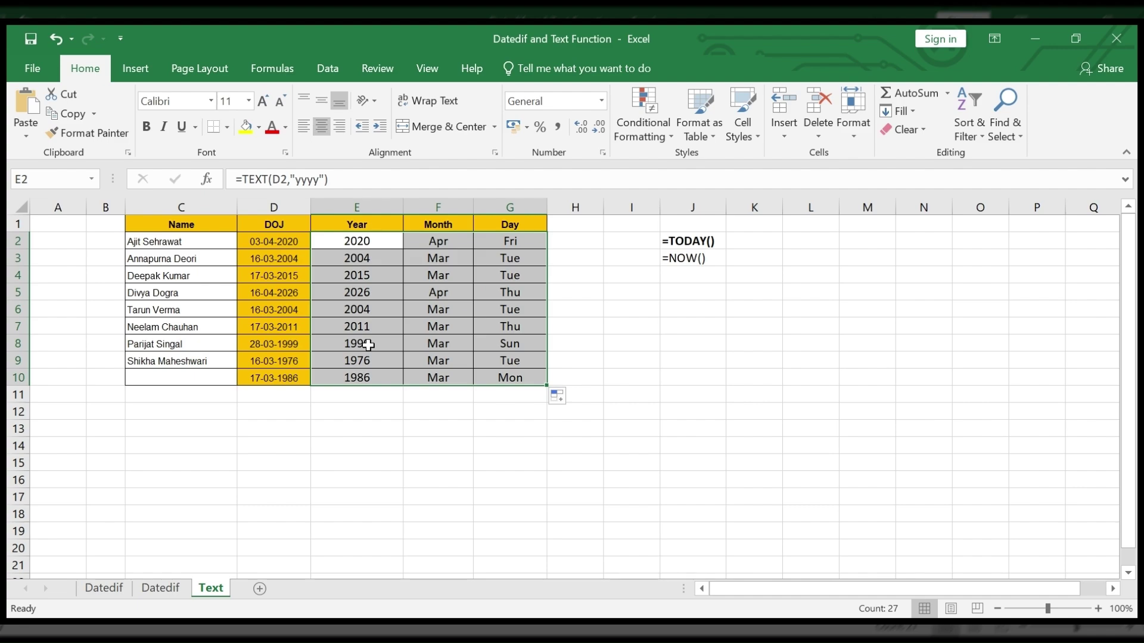
# Filter the table's Month column to Apr and remove the filters from row 1 again.
pyautogui.click(25, 224)
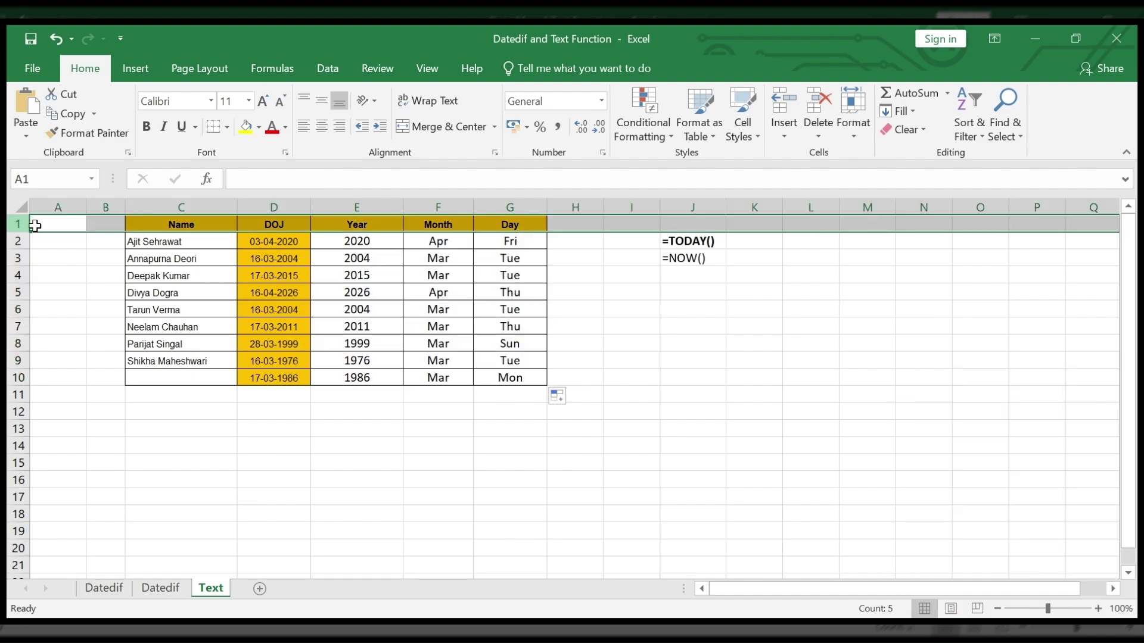
pyautogui.hotkey('ctrl', 'shift', 'l')
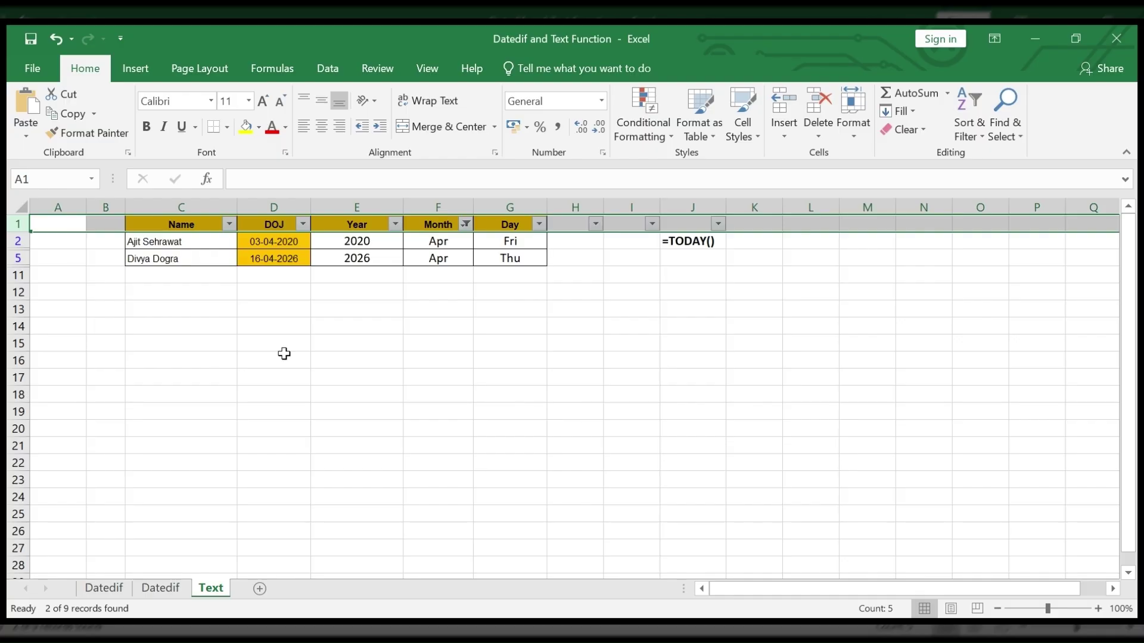
pyautogui.hotkey('ctrl', 'shift', 'l')
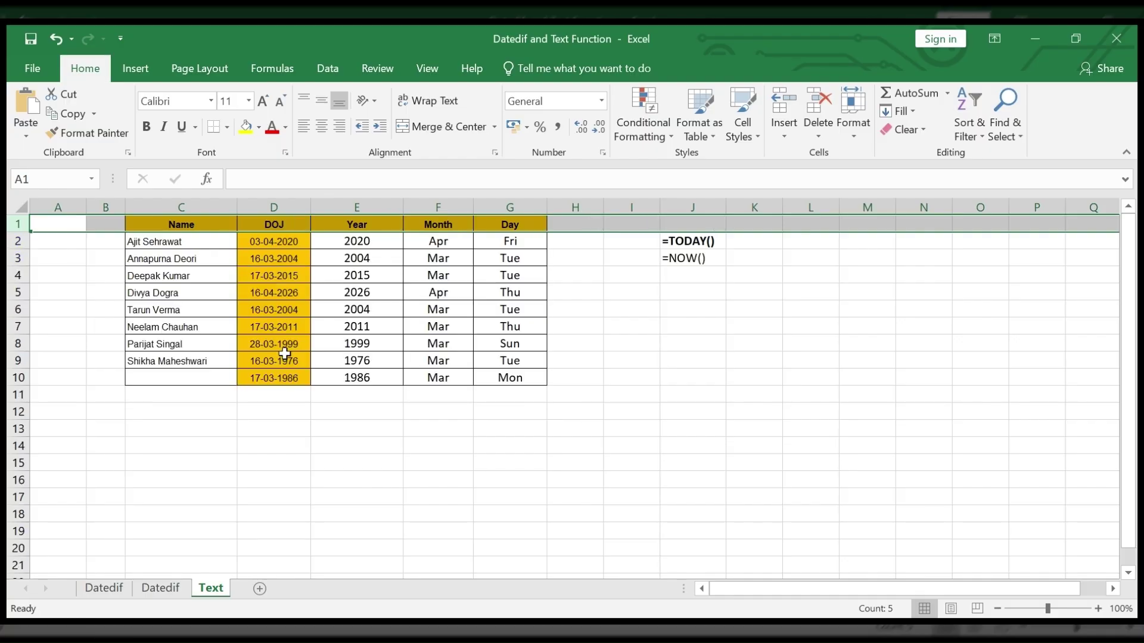